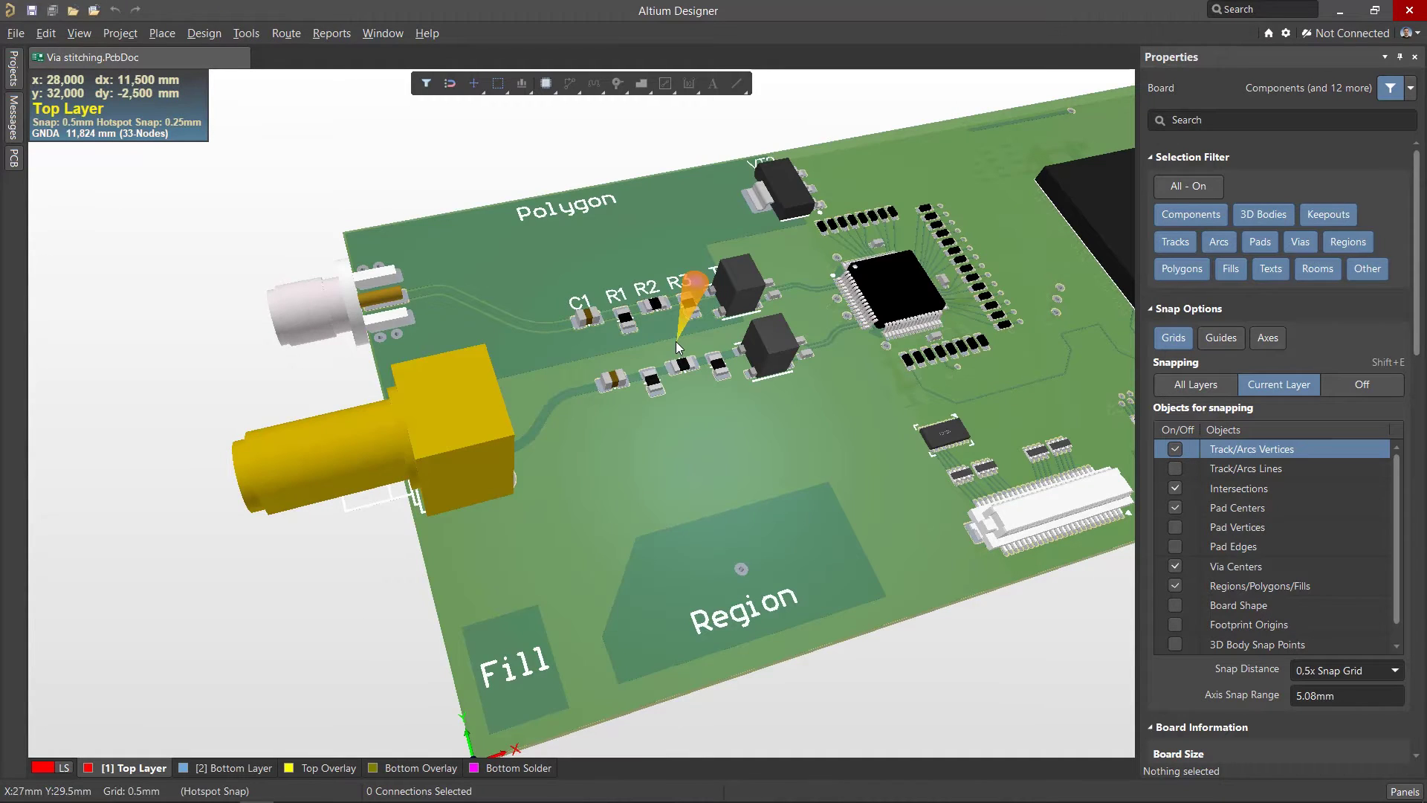
Step: Flatten the 3D board into the 2D layer view and zoom around the RFIN1 connector
key(0)
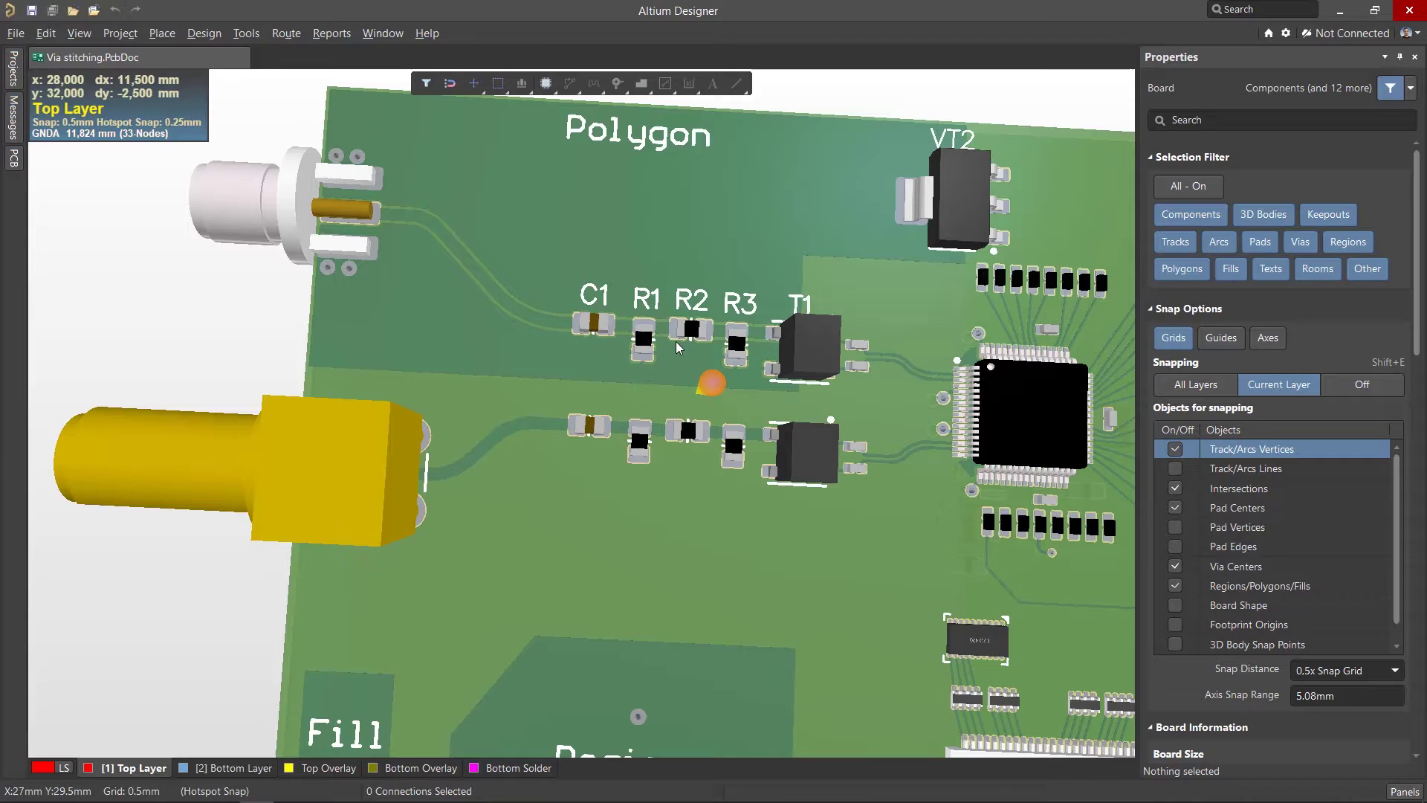
key(2)
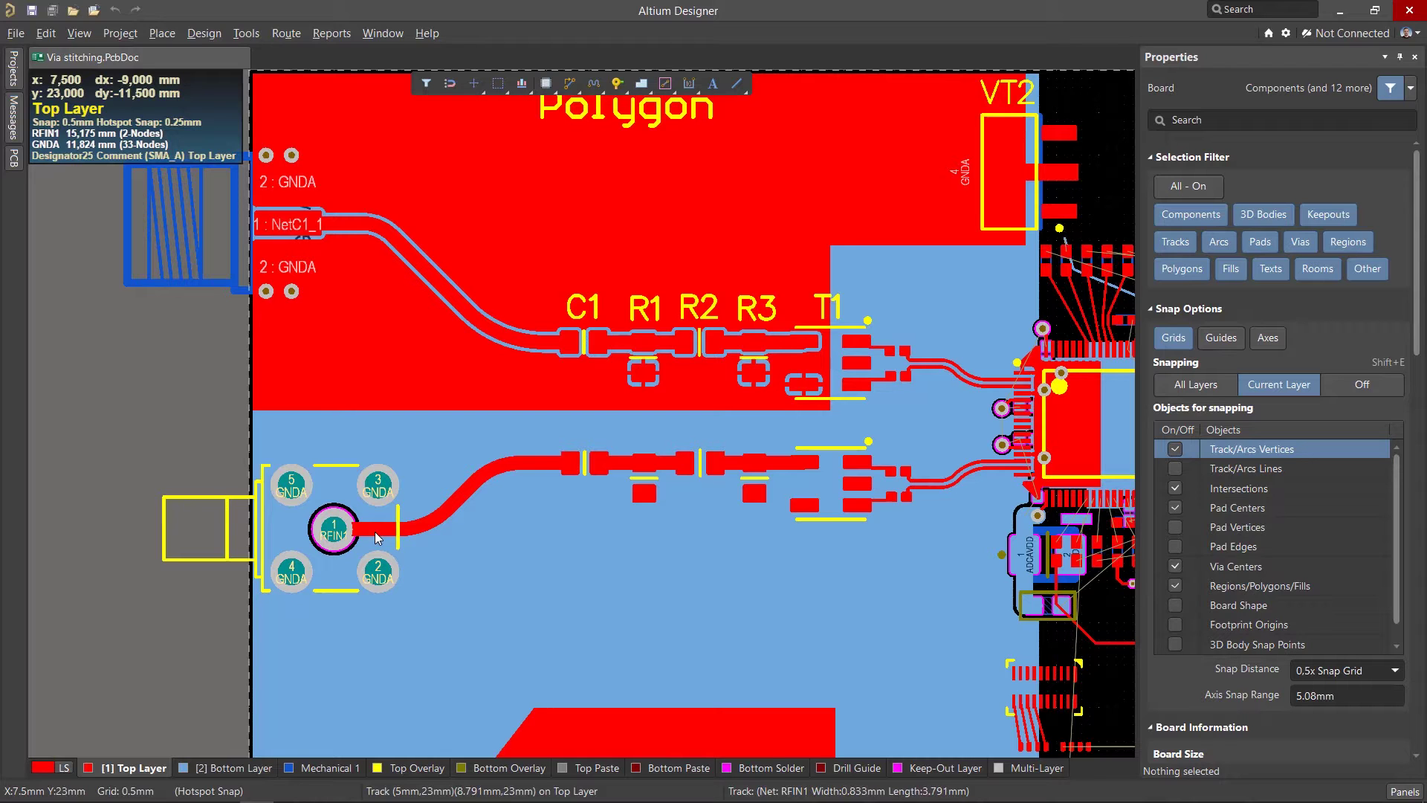
ctrl+scroll(374, 533, up, 3)
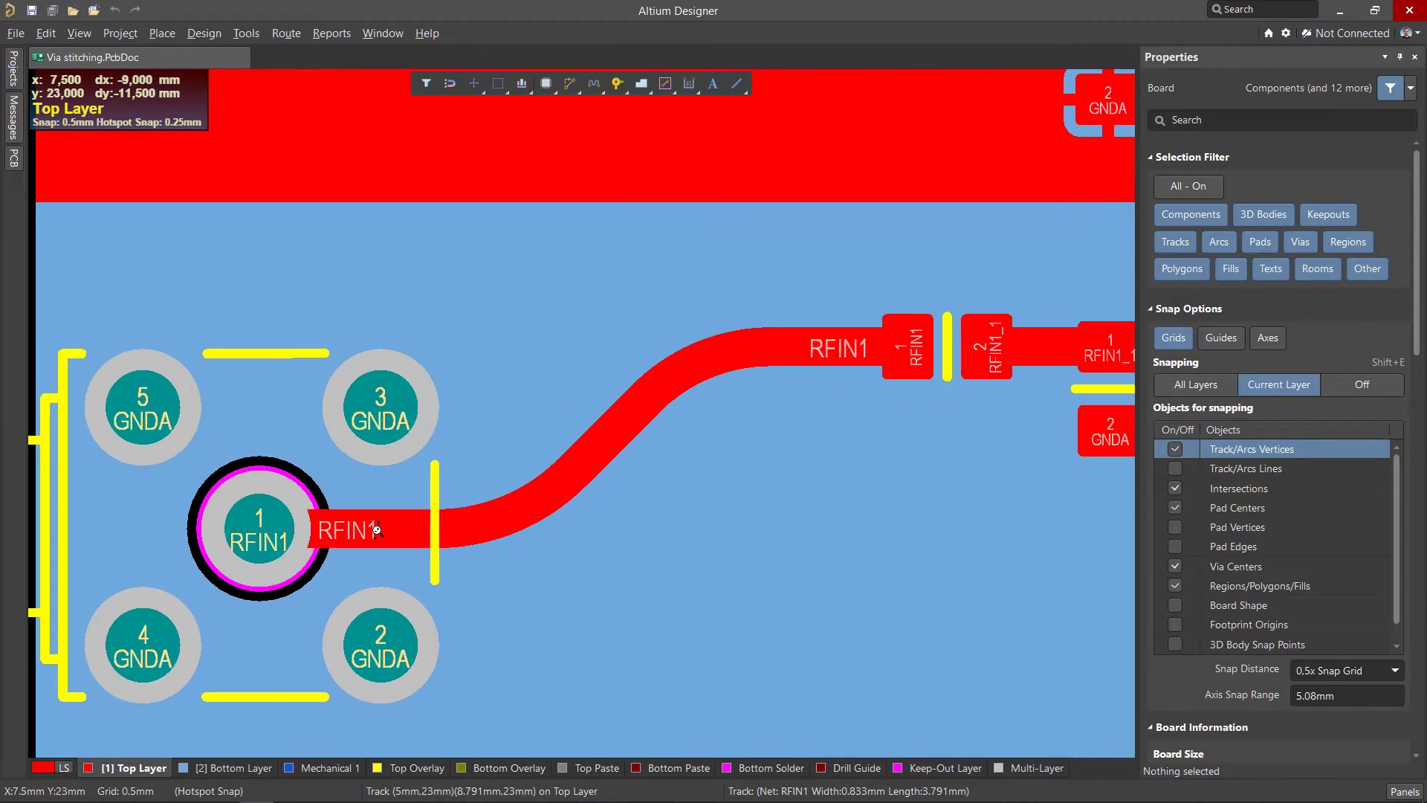
ctrl+scroll(376, 530, down, 3)
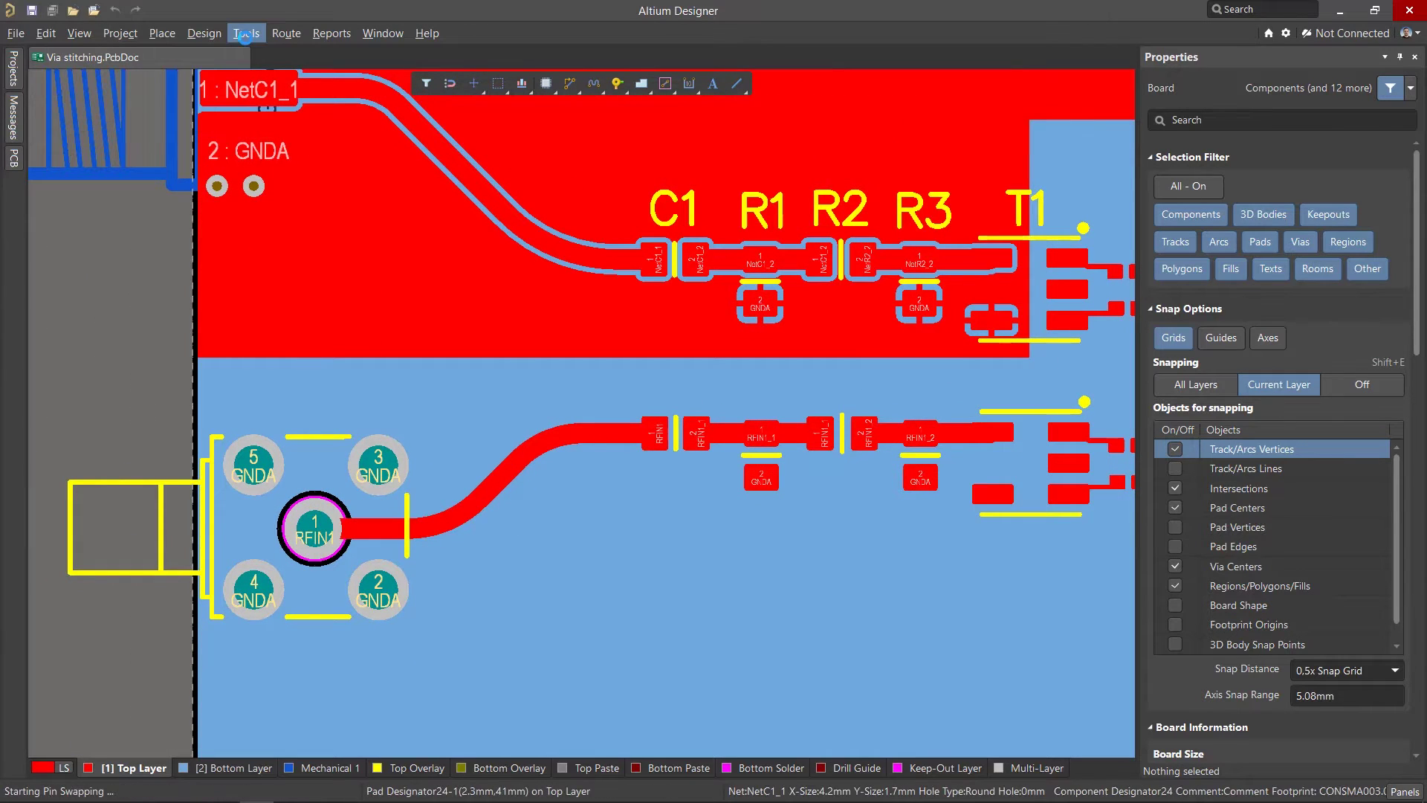
Step: Open Add Shielding to Net with RFIN1 as the net to shield and check the GNDA via net
click(246, 33)
mouse_move(350, 452)
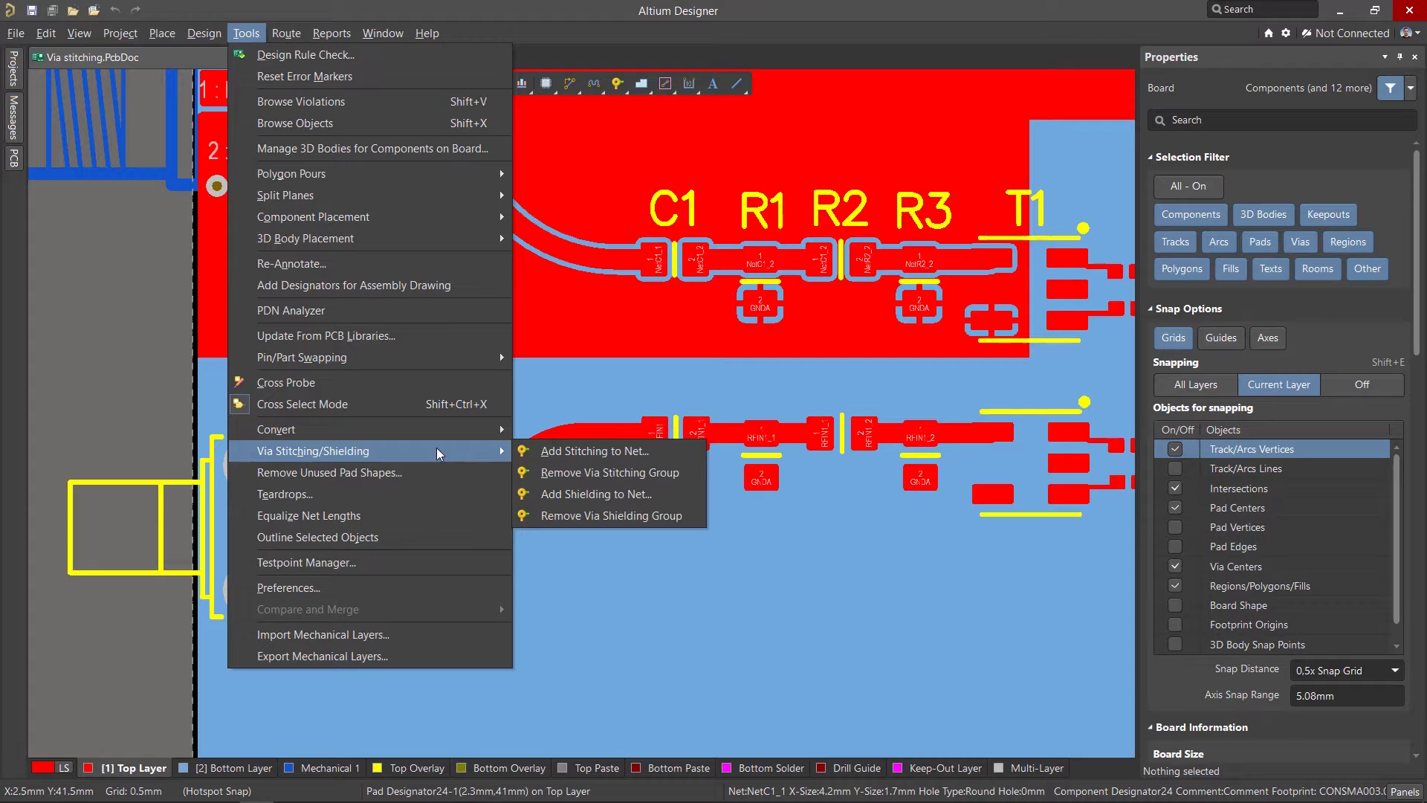
click(582, 495)
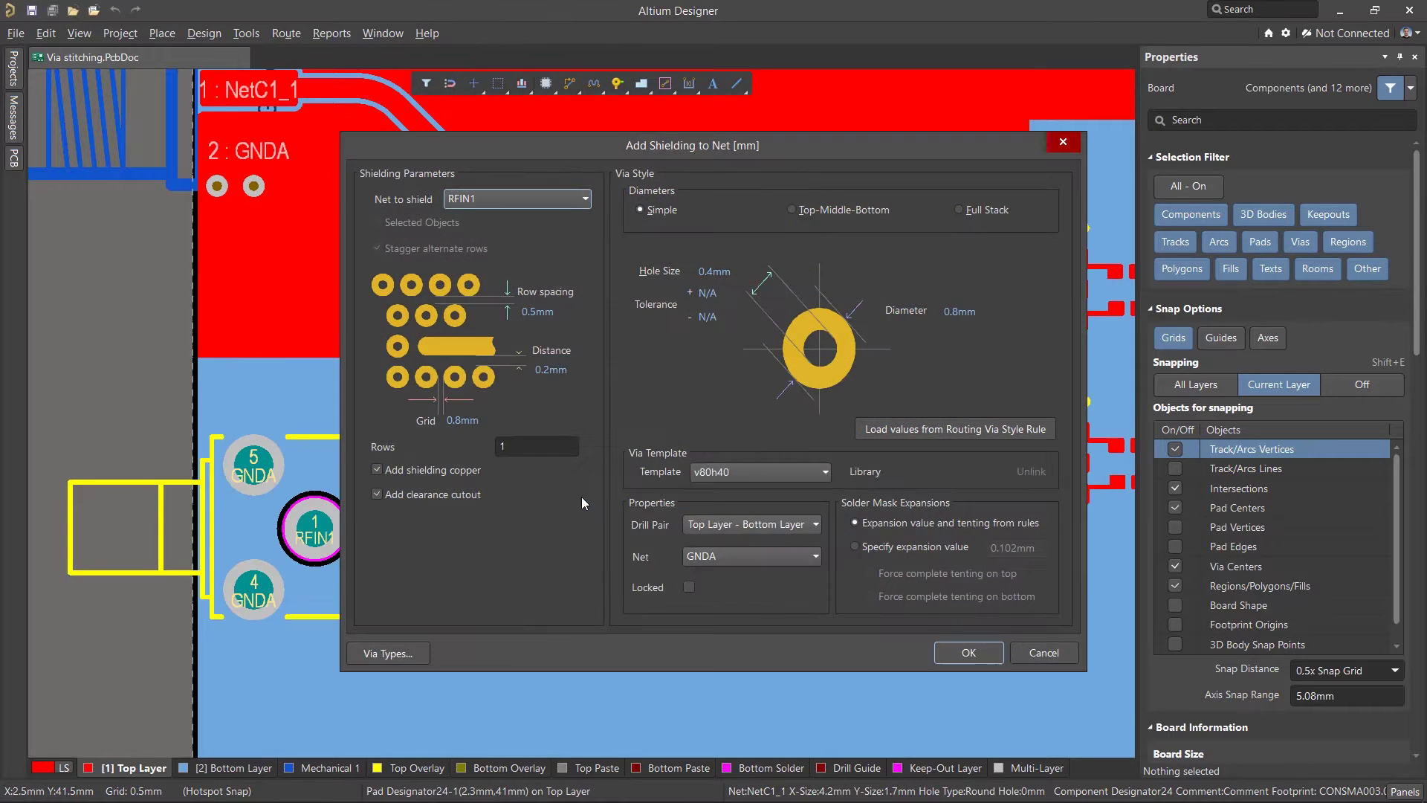
click(544, 200)
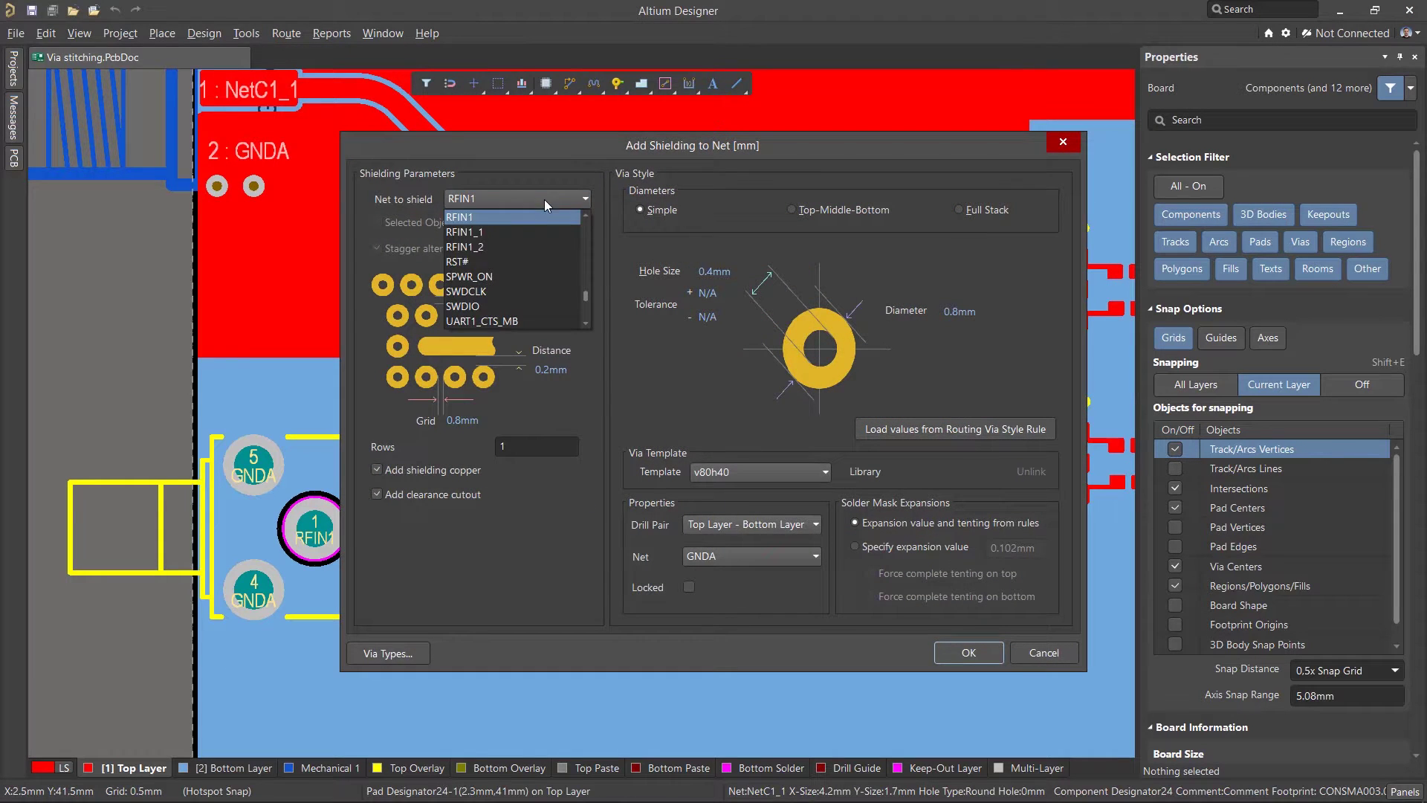
click(528, 216)
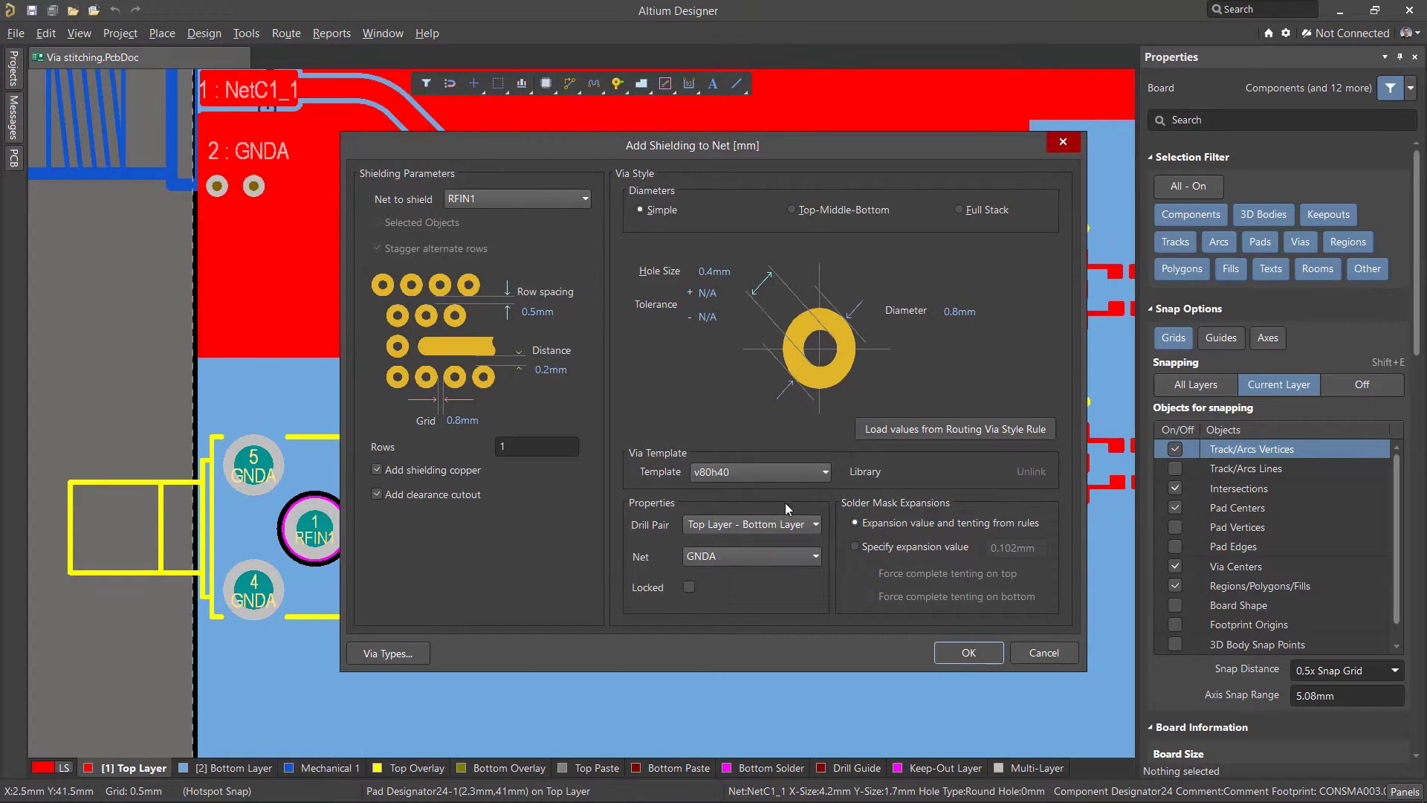
click(791, 556)
Step: Create the 22 GNDA shielding vias along the RFIN1 trace
click(719, 577)
click(969, 653)
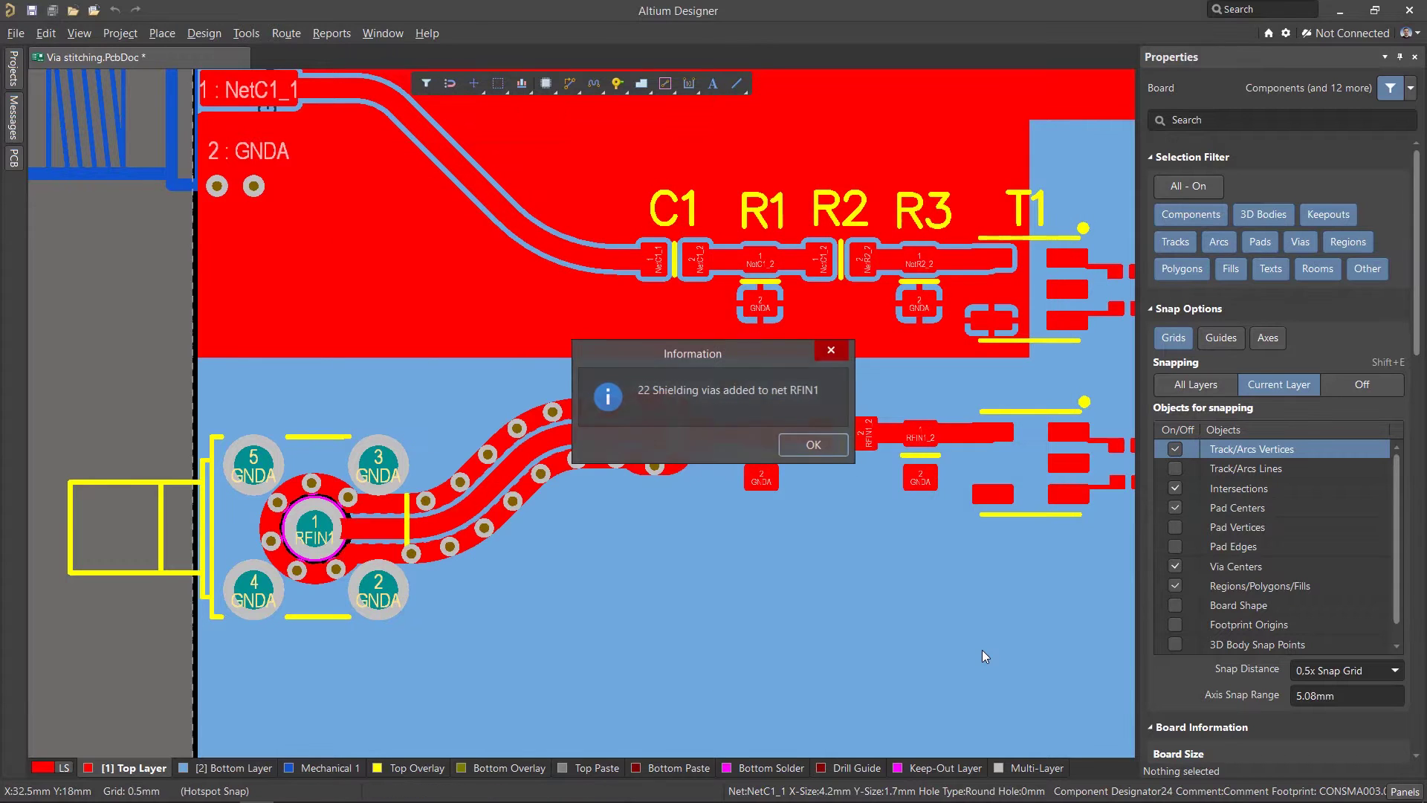
click(814, 446)
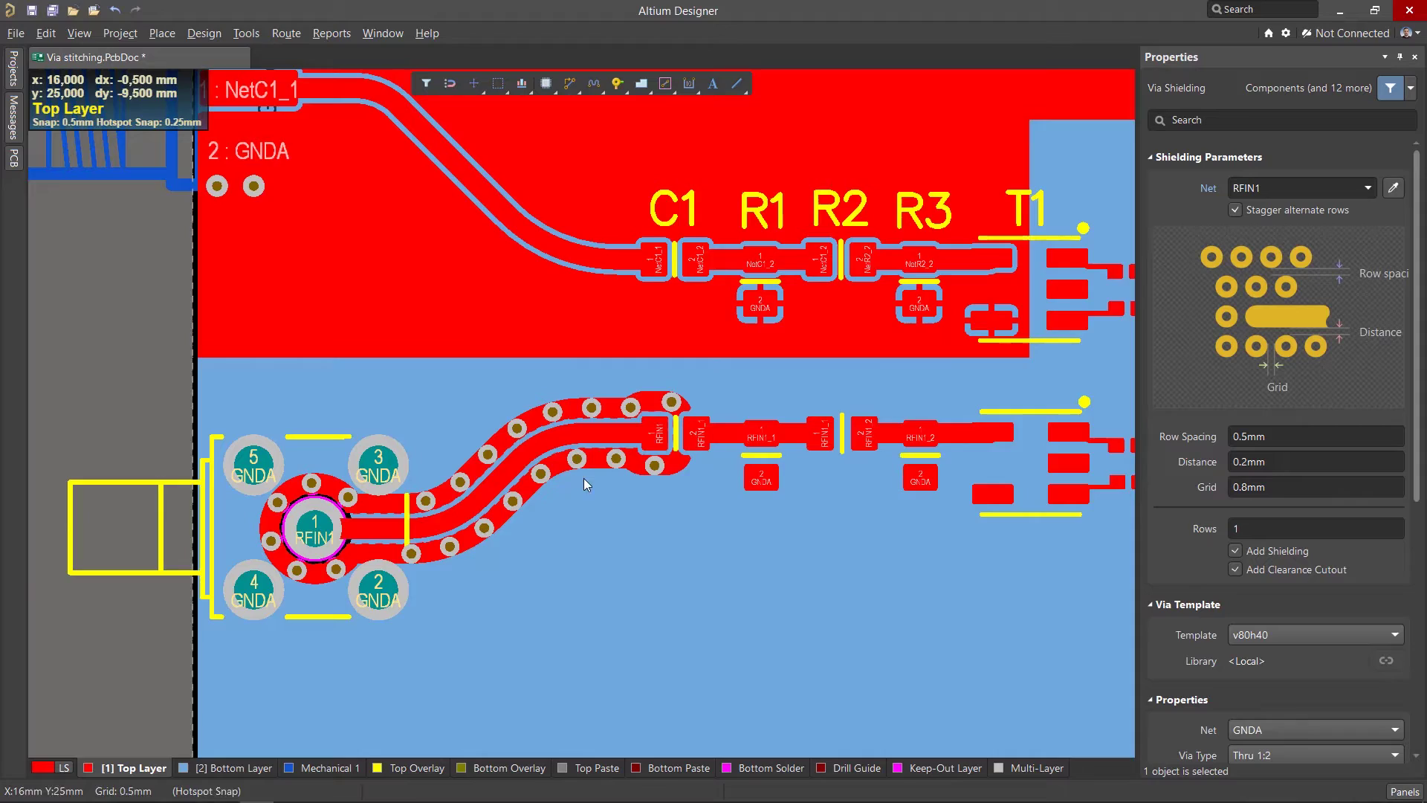
Step: In single-layer top view, delete one shielding via near pad 3
ctrl+scroll(510, 491, up, 1)
key(shift+s)
right_drag(414, 484, 577, 415)
ctrl+scroll(574, 409, up, 5)
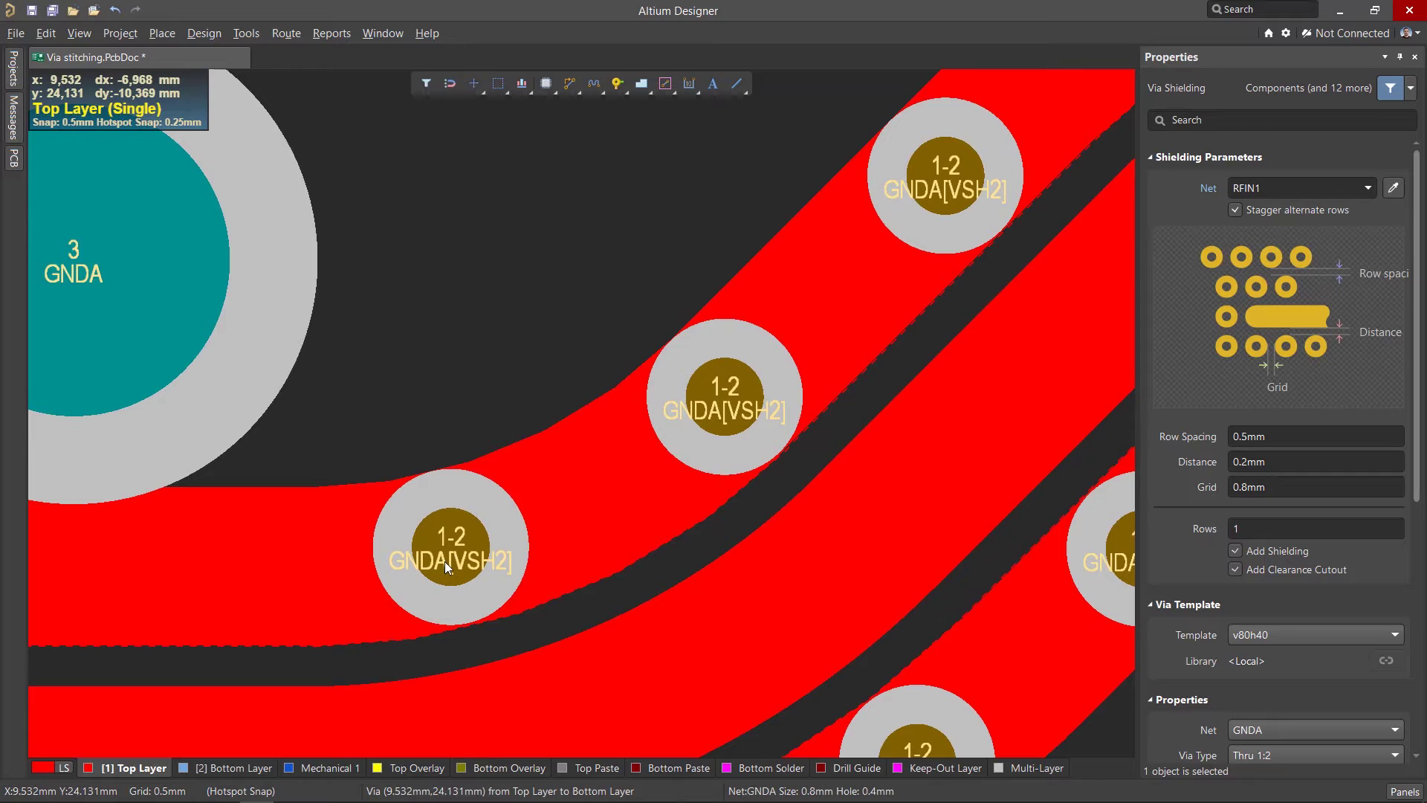
click(445, 561)
key(Delete)
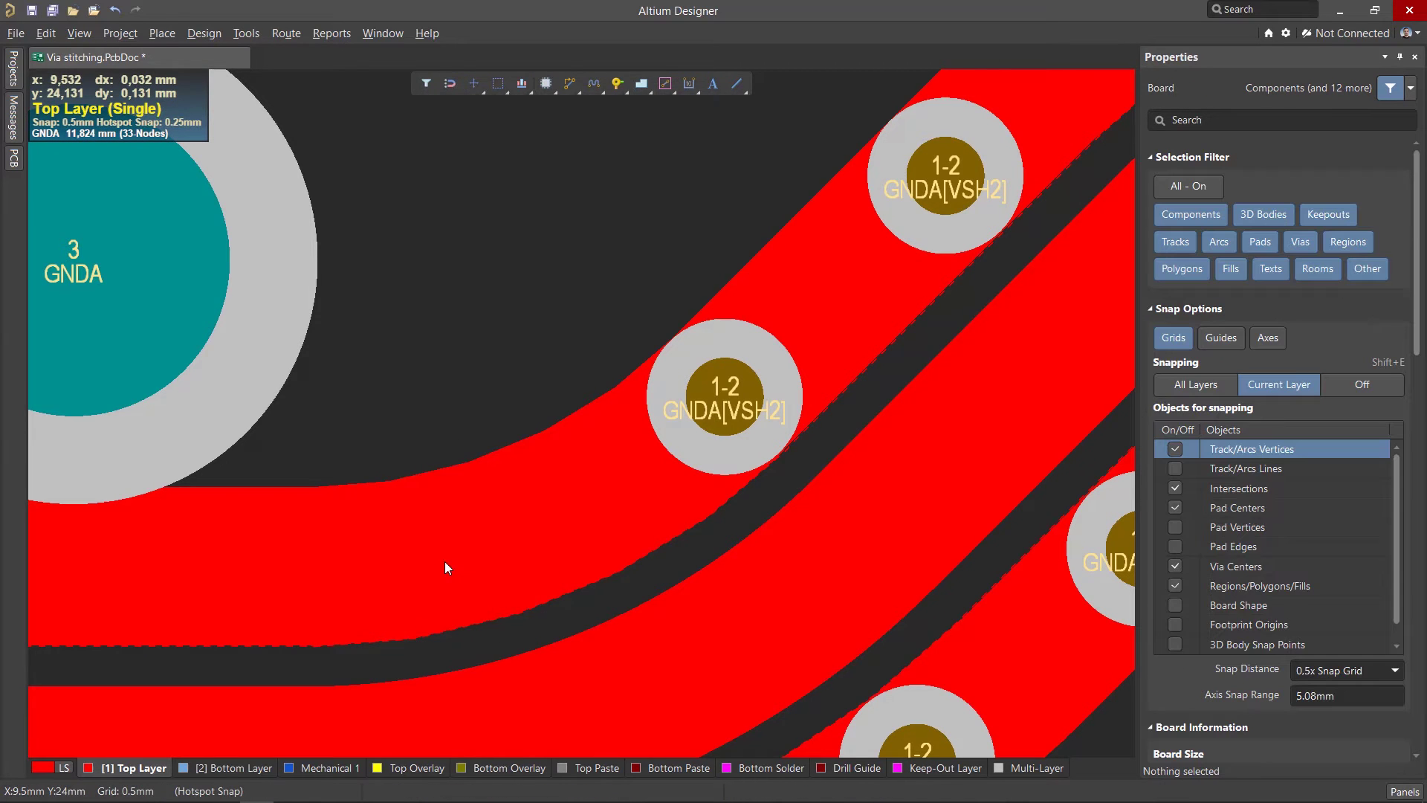
ctrl+scroll(444, 560, down, 4)
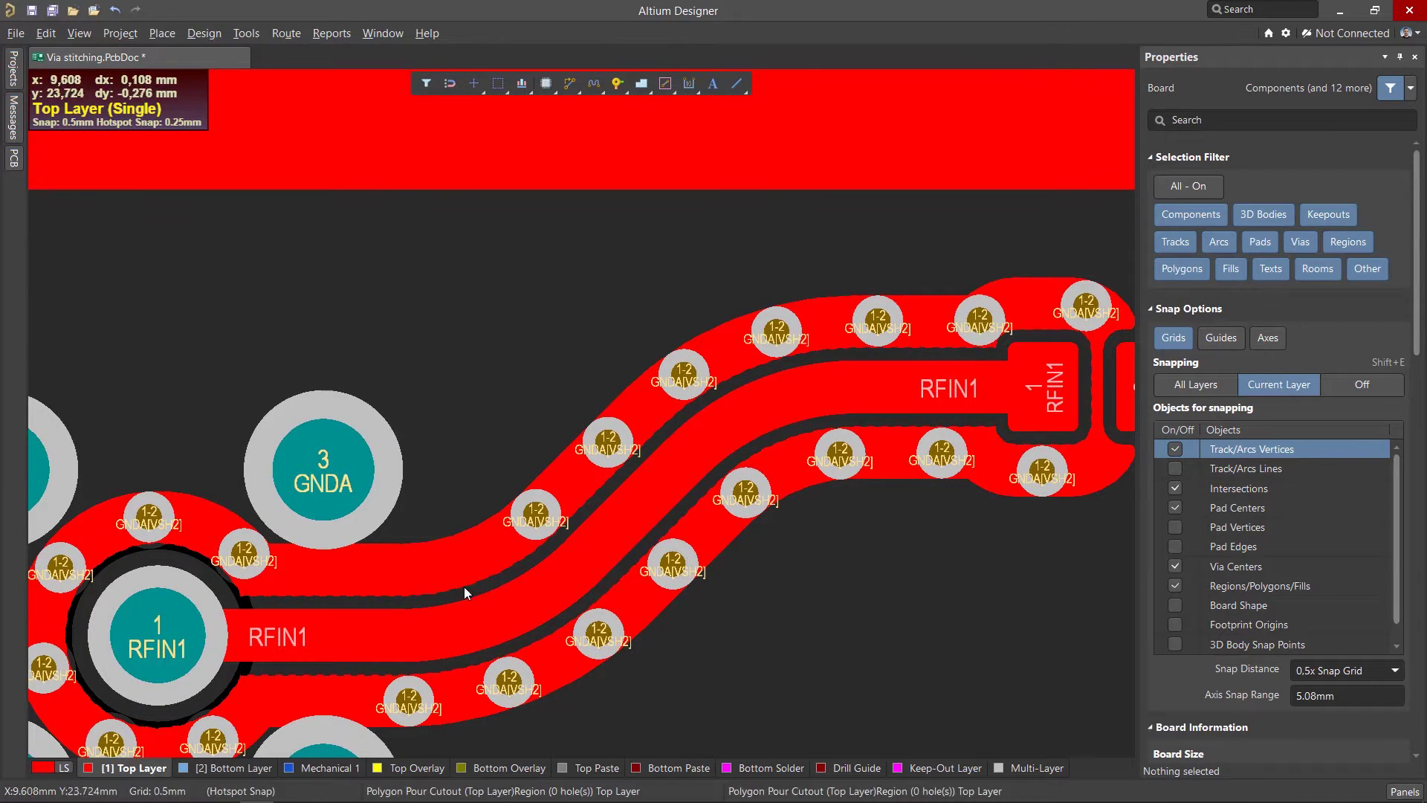
Step: Change the RFIN1 via shielding group's grid to 1mm and apply to regenerate the vias
click(597, 633)
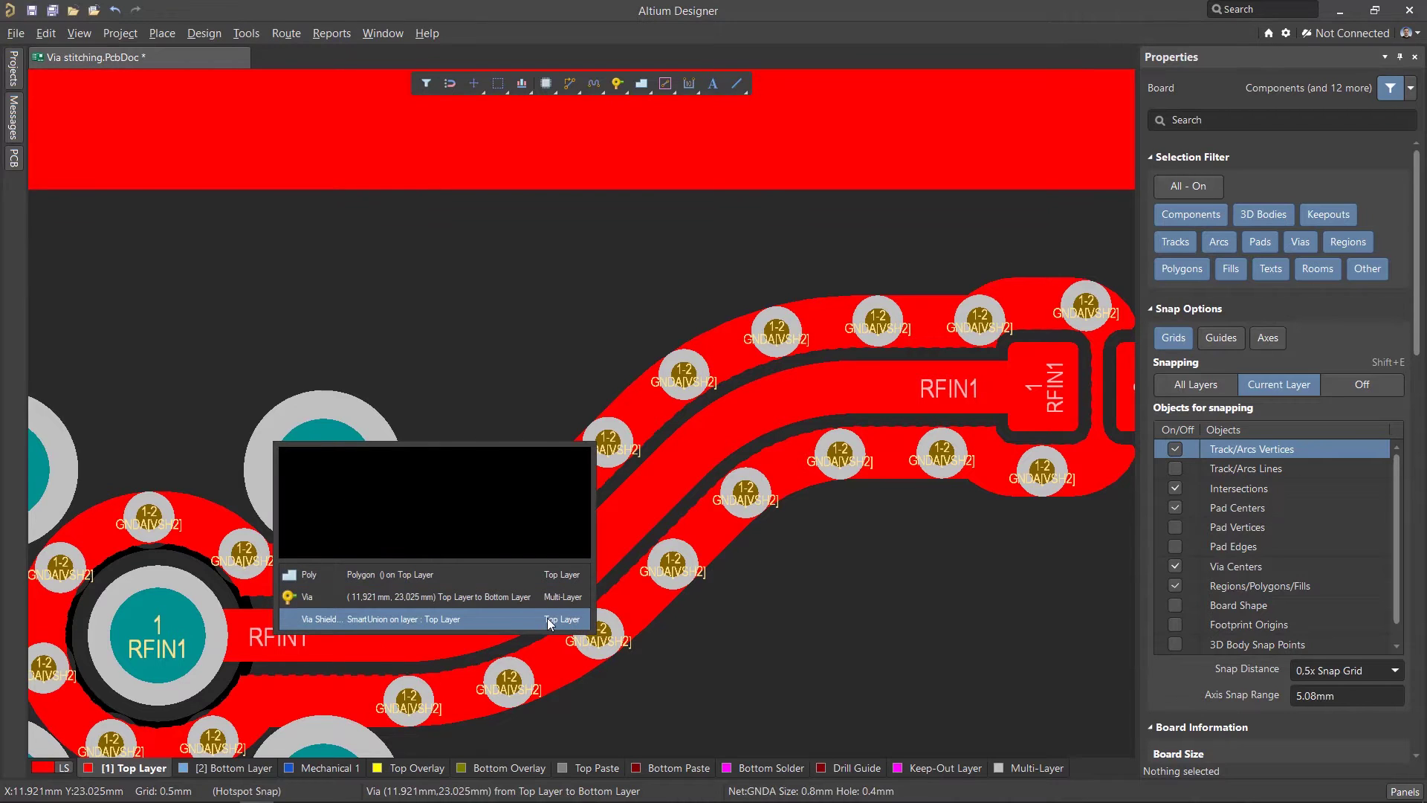
click(410, 622)
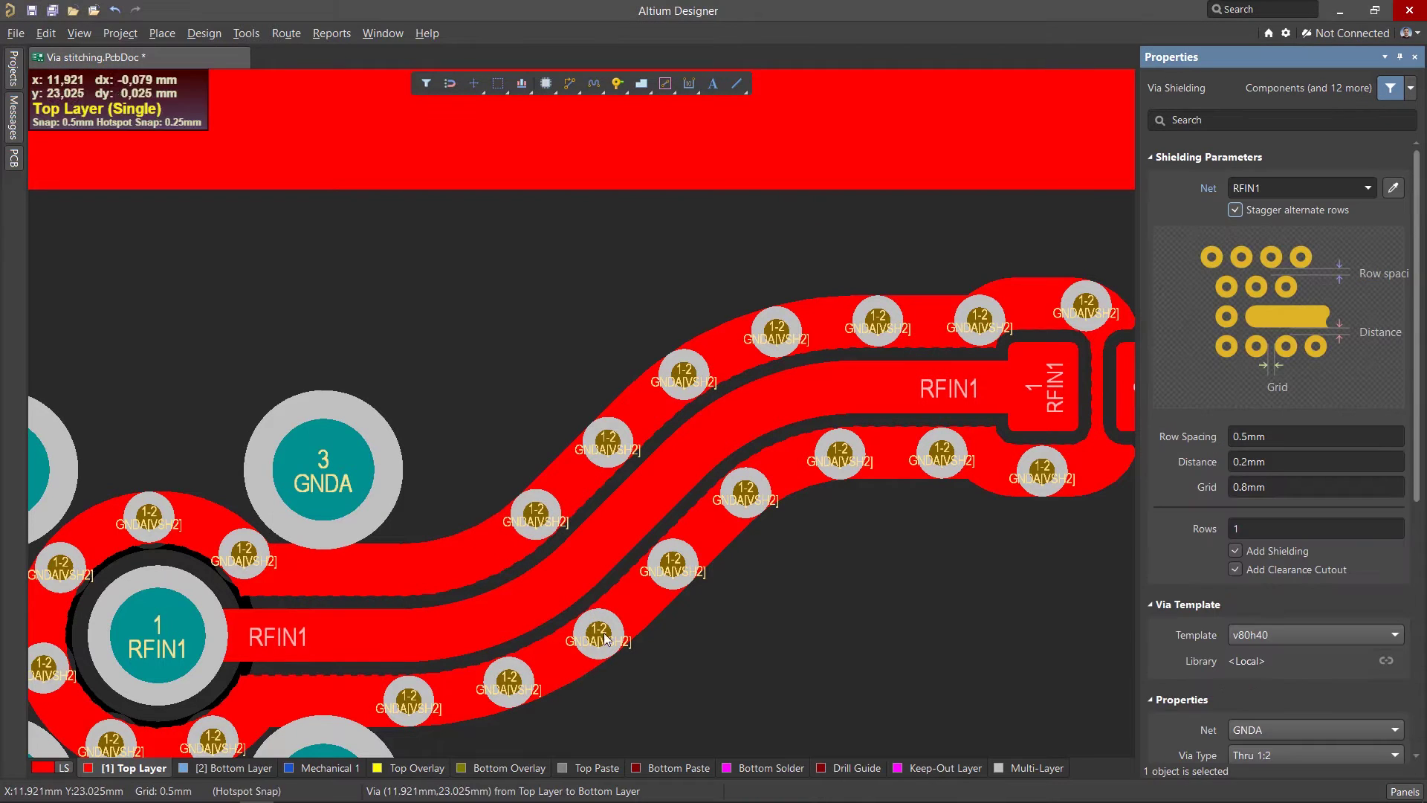
click(1290, 487)
text(1)
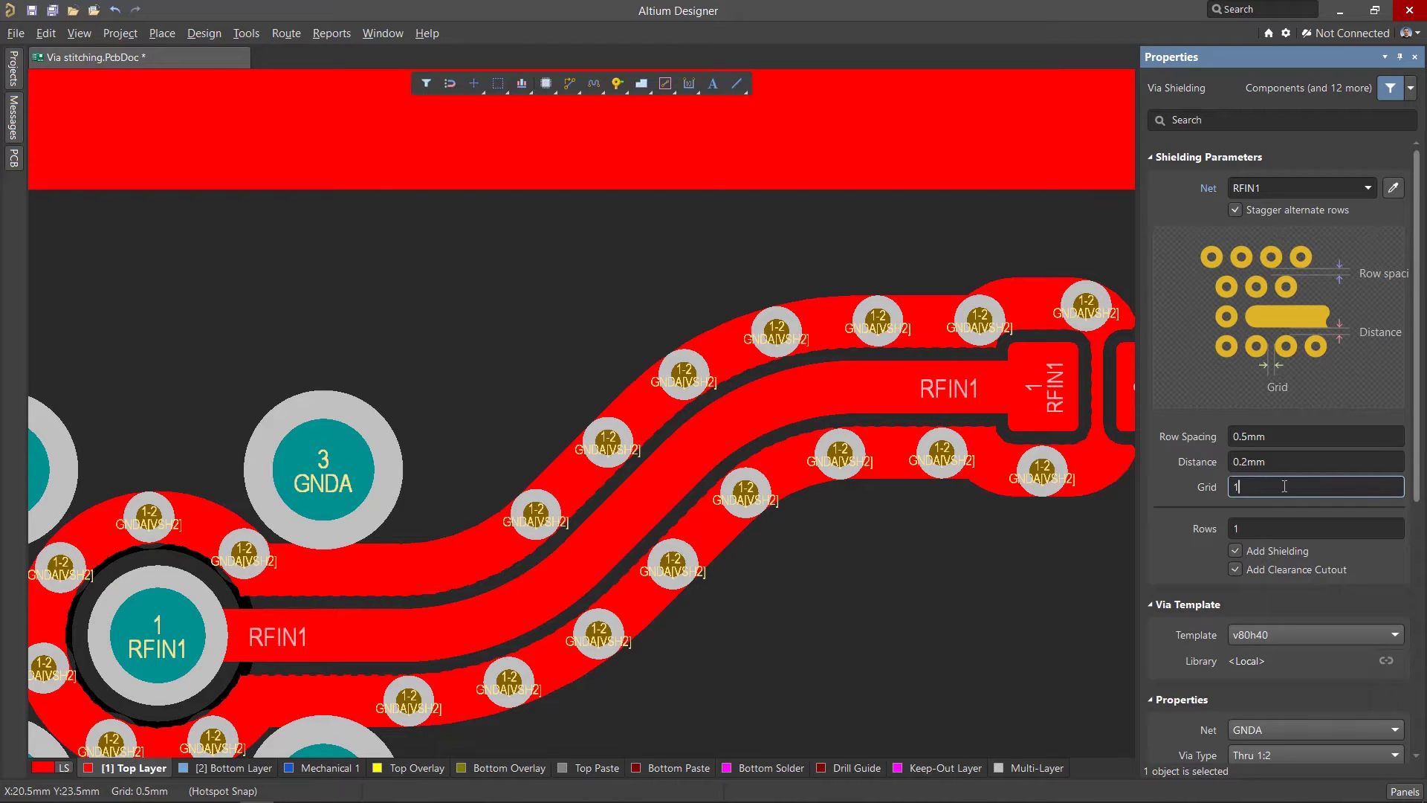
key(Return)
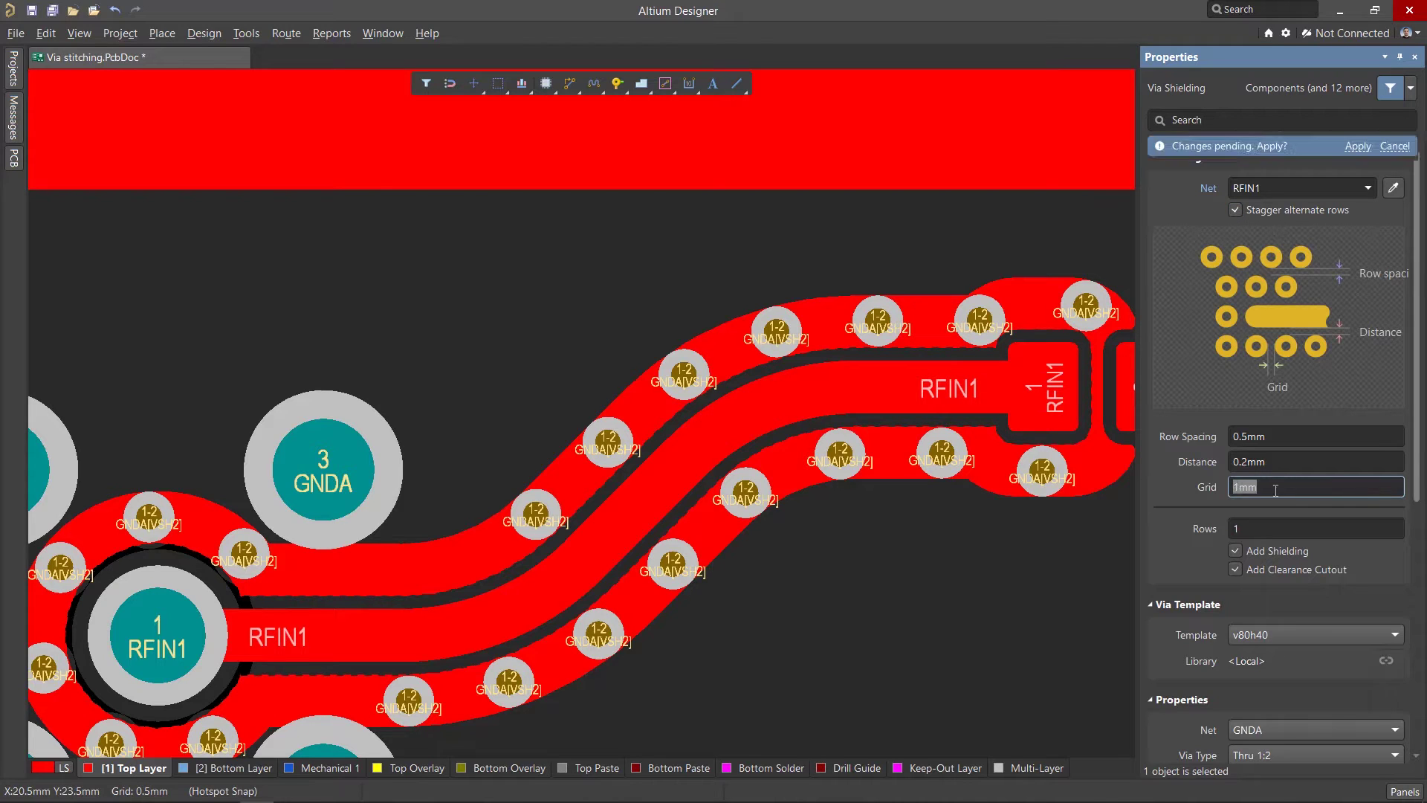
click(1359, 147)
click(810, 445)
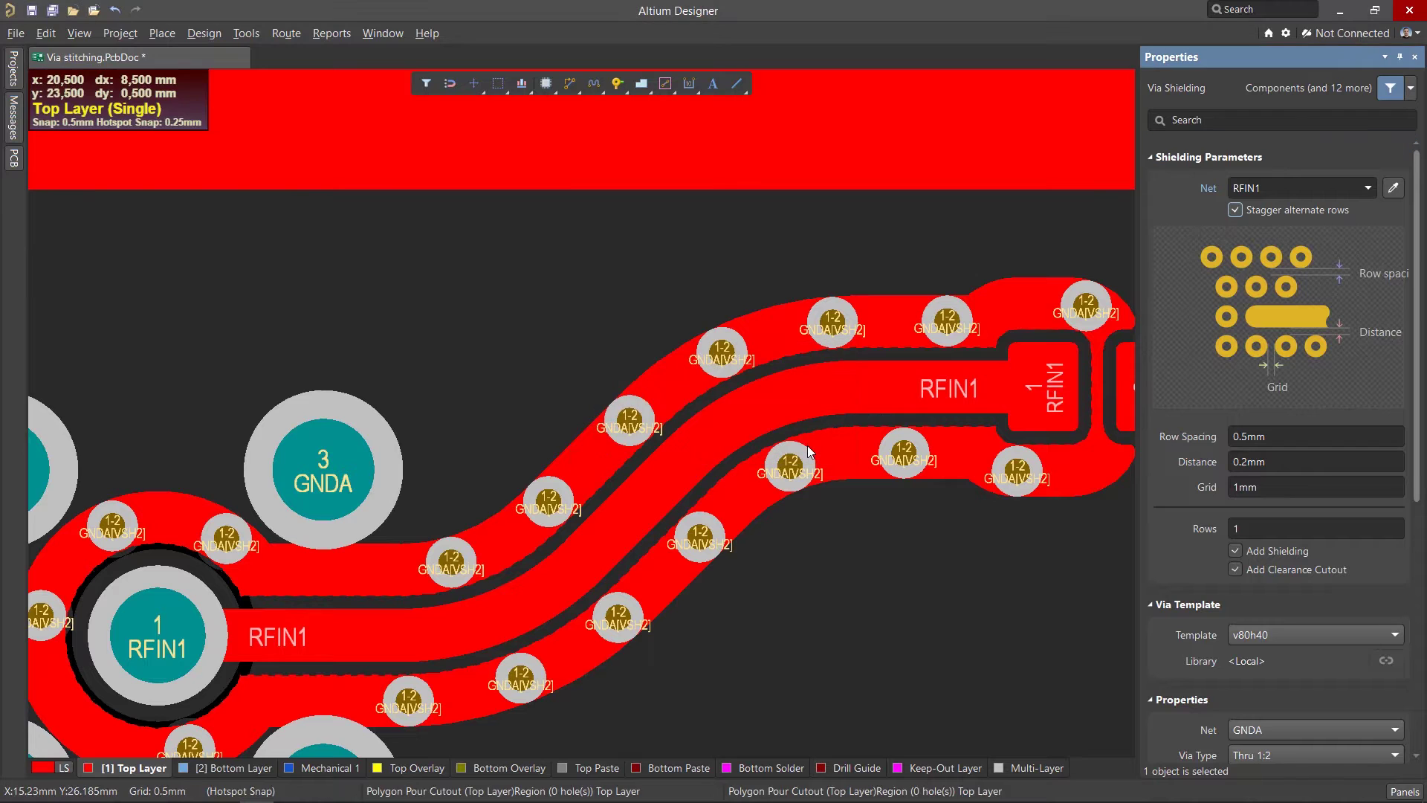
Step: Select the pads of nets RFIN1_1 and RFIN1_2 from the PCB panel's Nets list
ctrl+scroll(800, 413, down, 4)
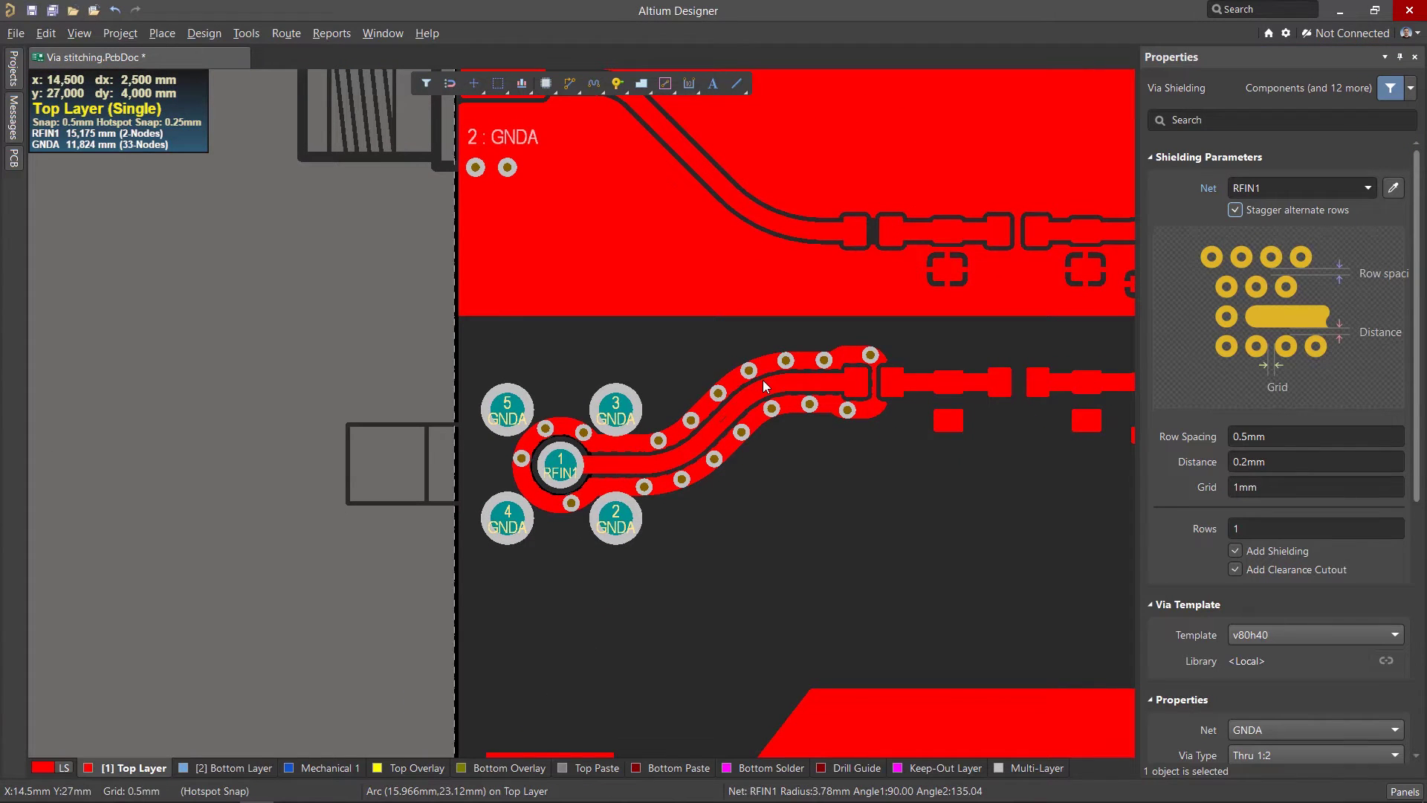
shift+scroll(813, 381, right, 5)
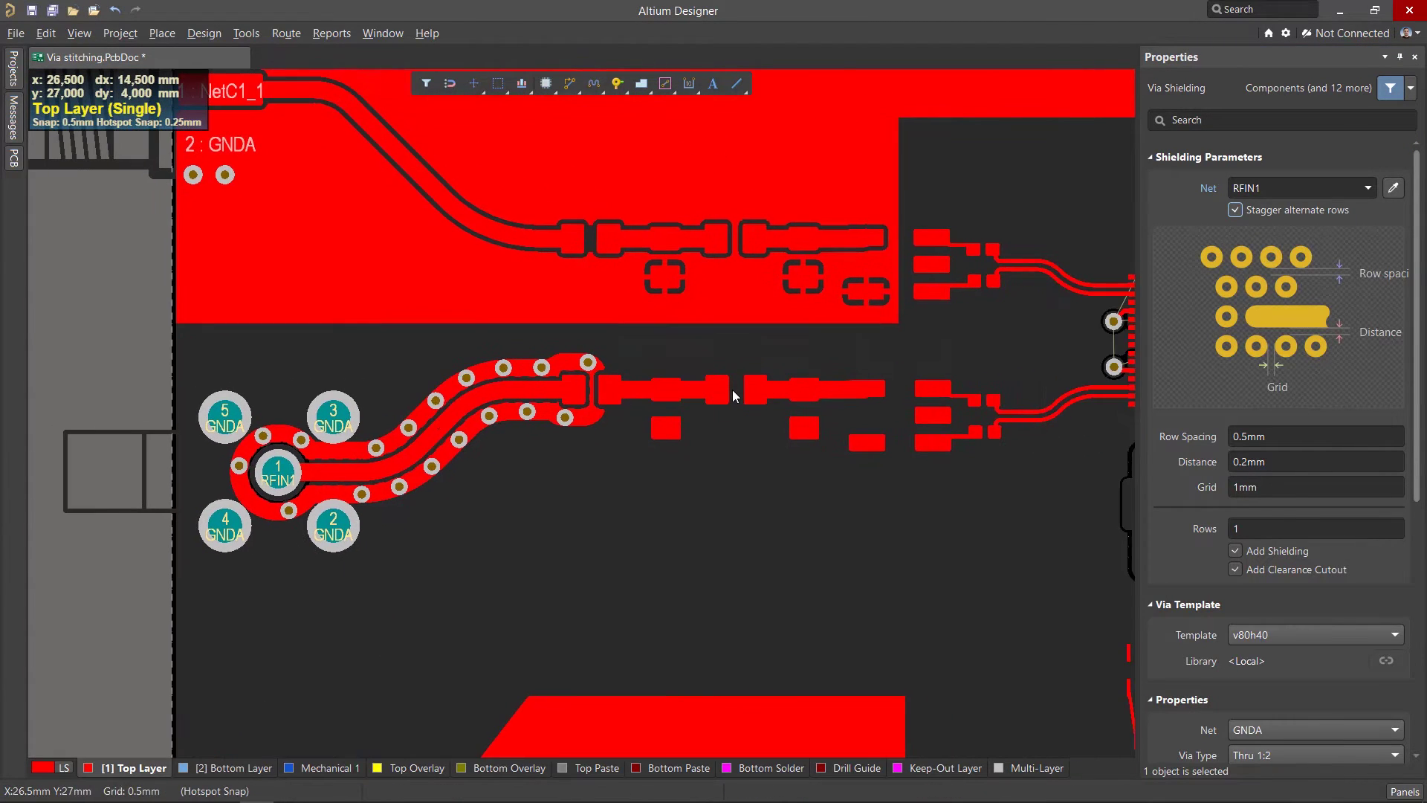
ctrl+scroll(743, 388, up, 2)
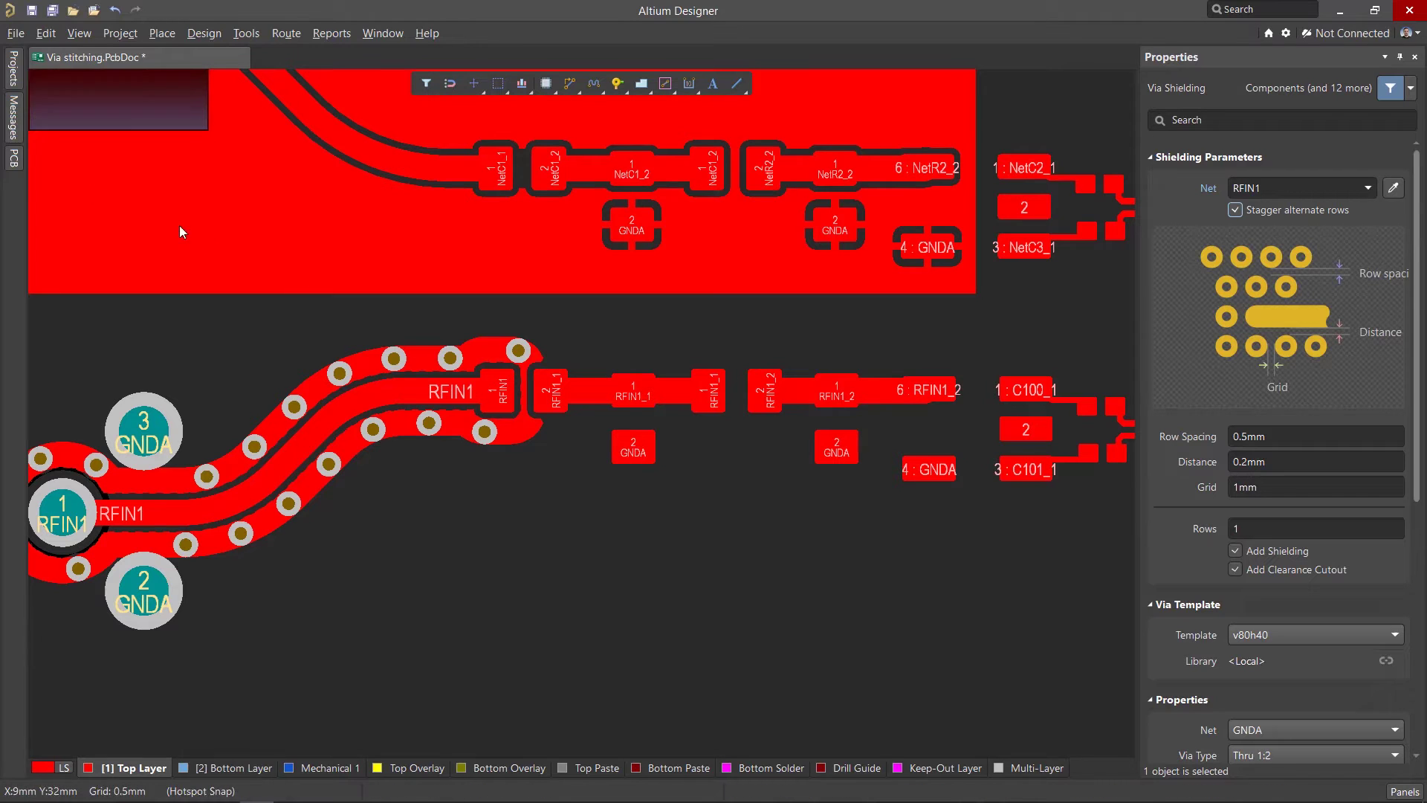
click(17, 159)
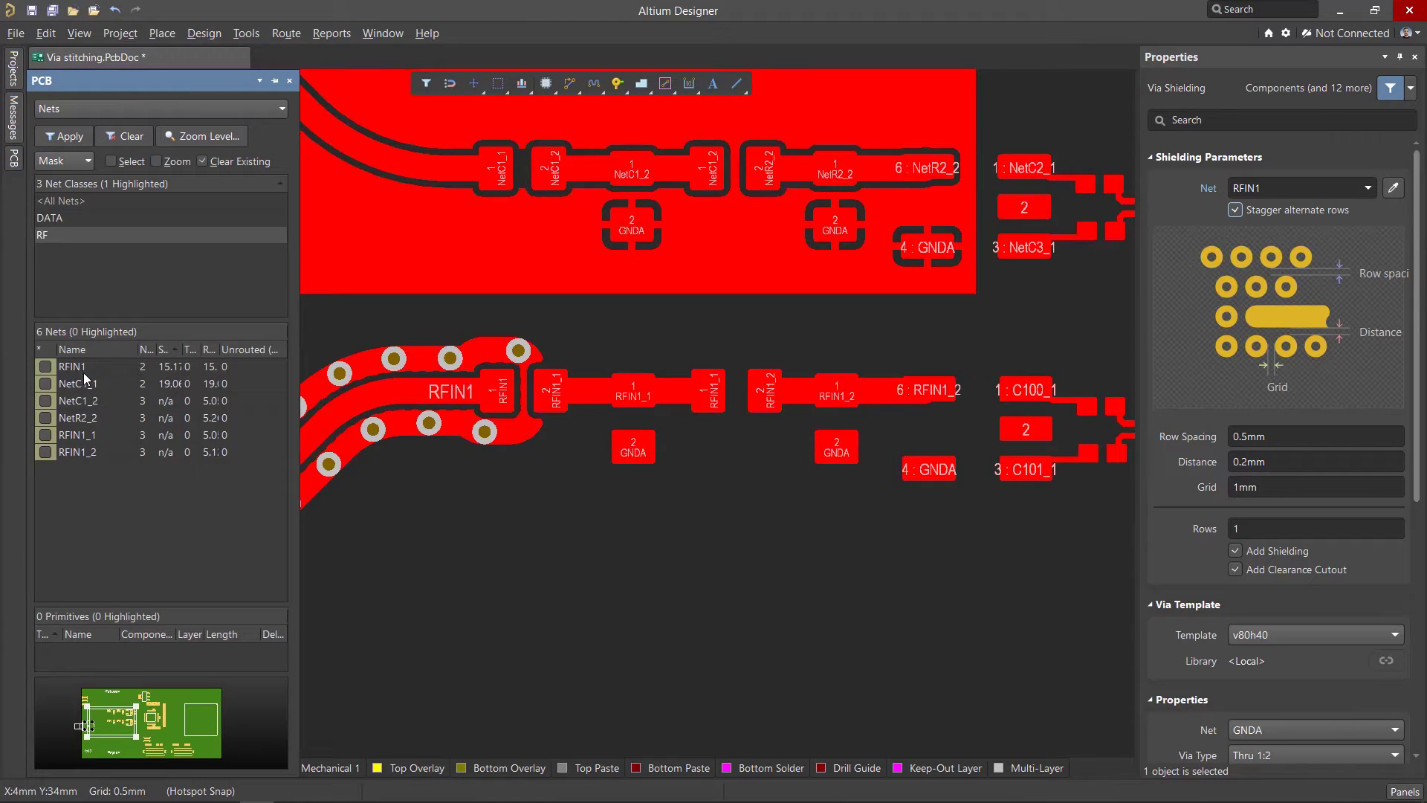
click(86, 434)
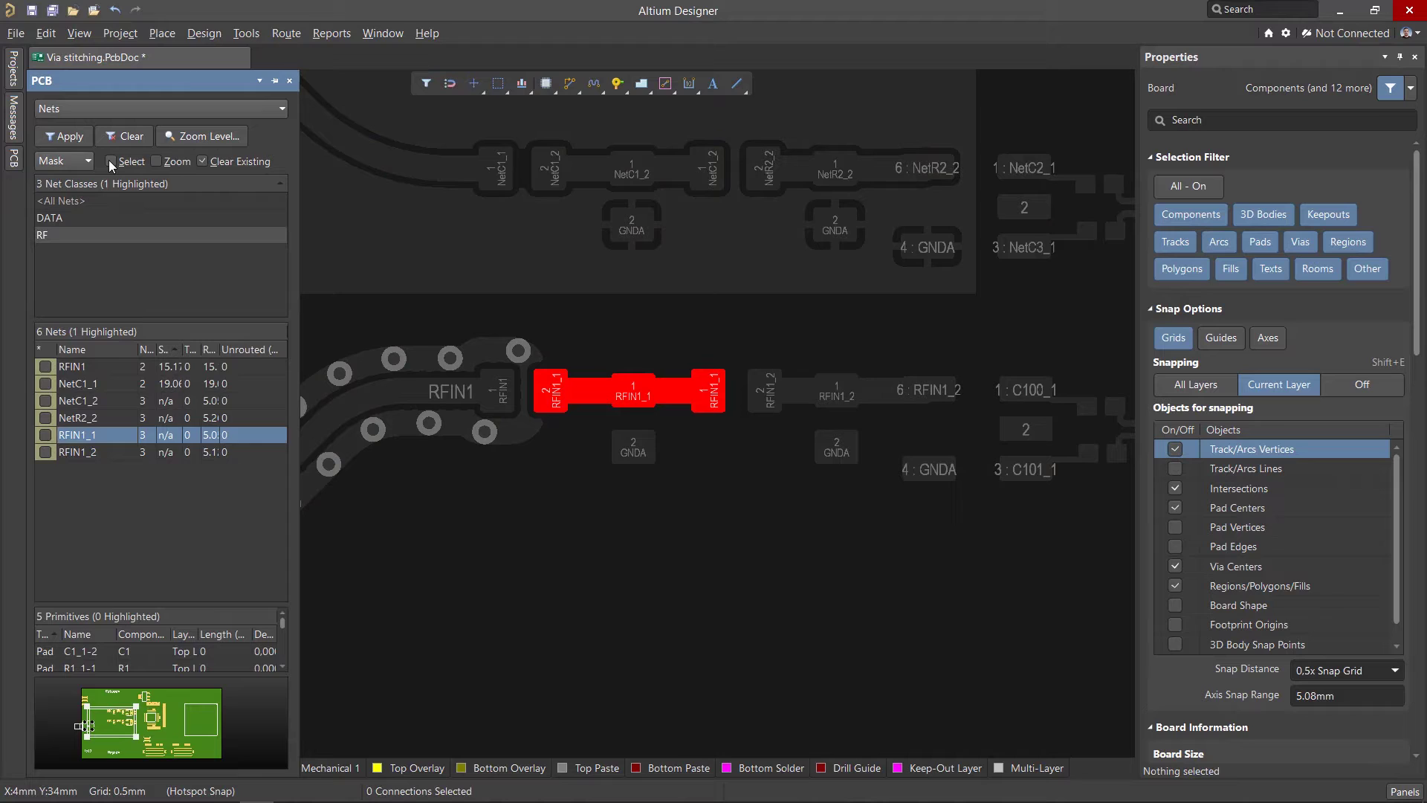
click(111, 161)
click(80, 427)
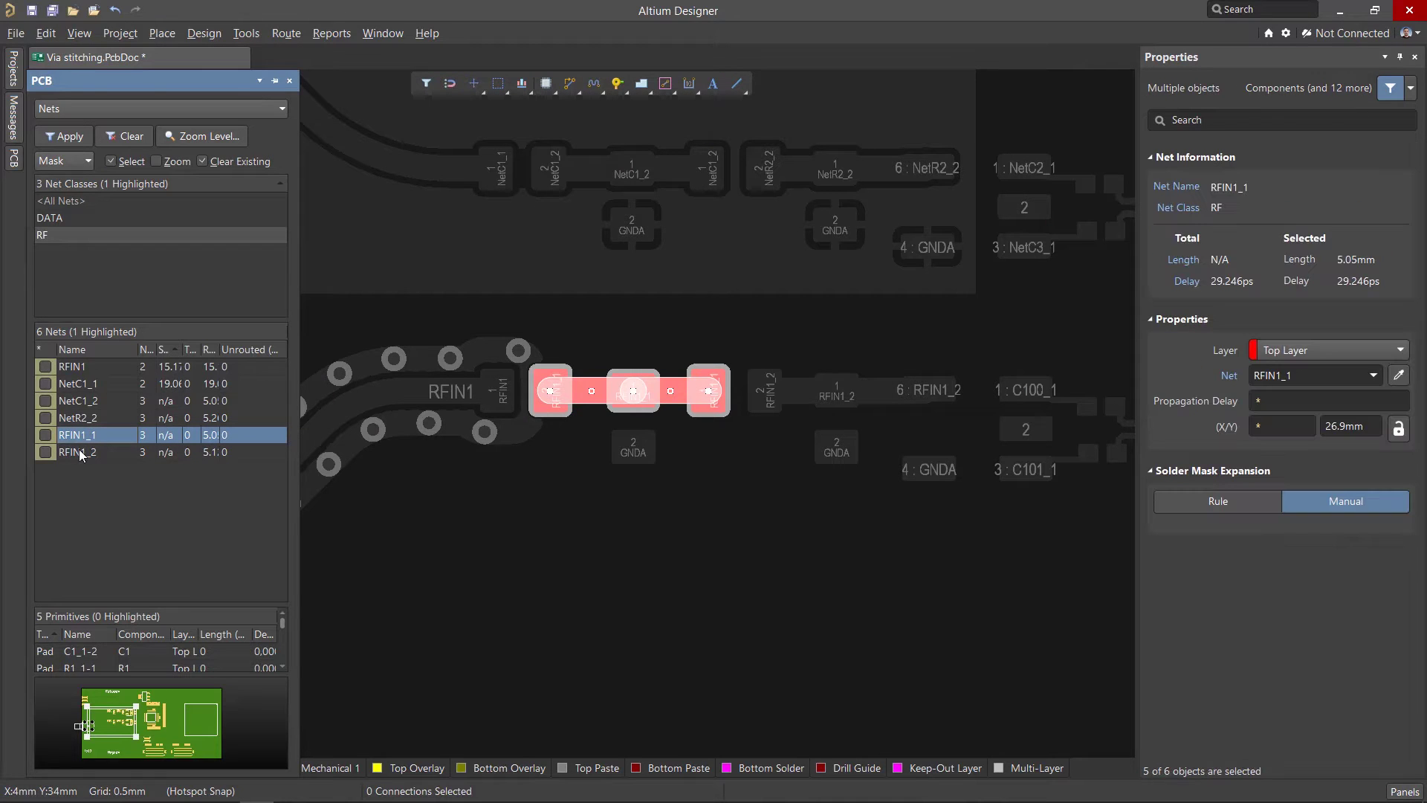
ctrl+click(79, 452)
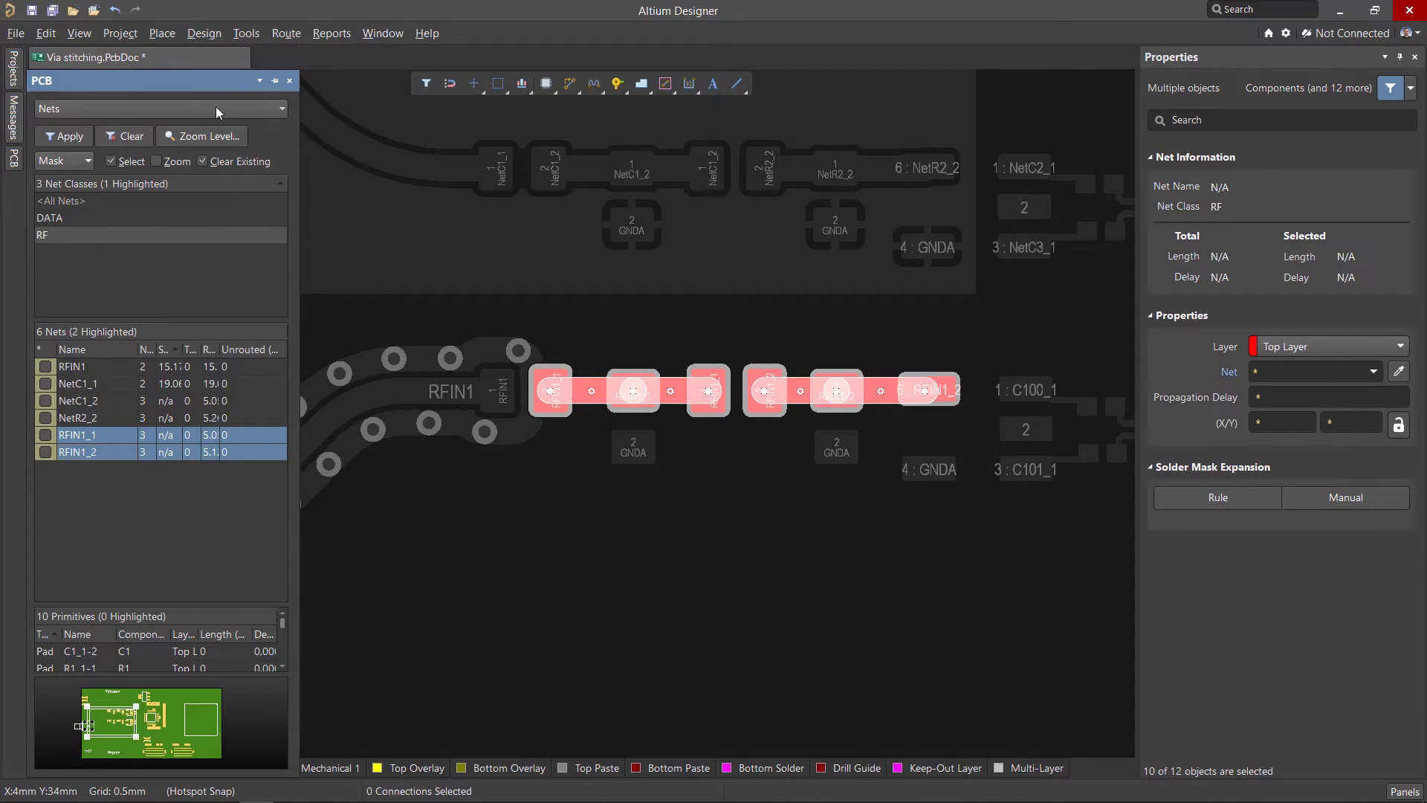
click(246, 33)
Step: Add GNDA shielding vias around the selected RFIN1_1 and RFIN1_2 objects without shielding copper
mouse_move(285, 455)
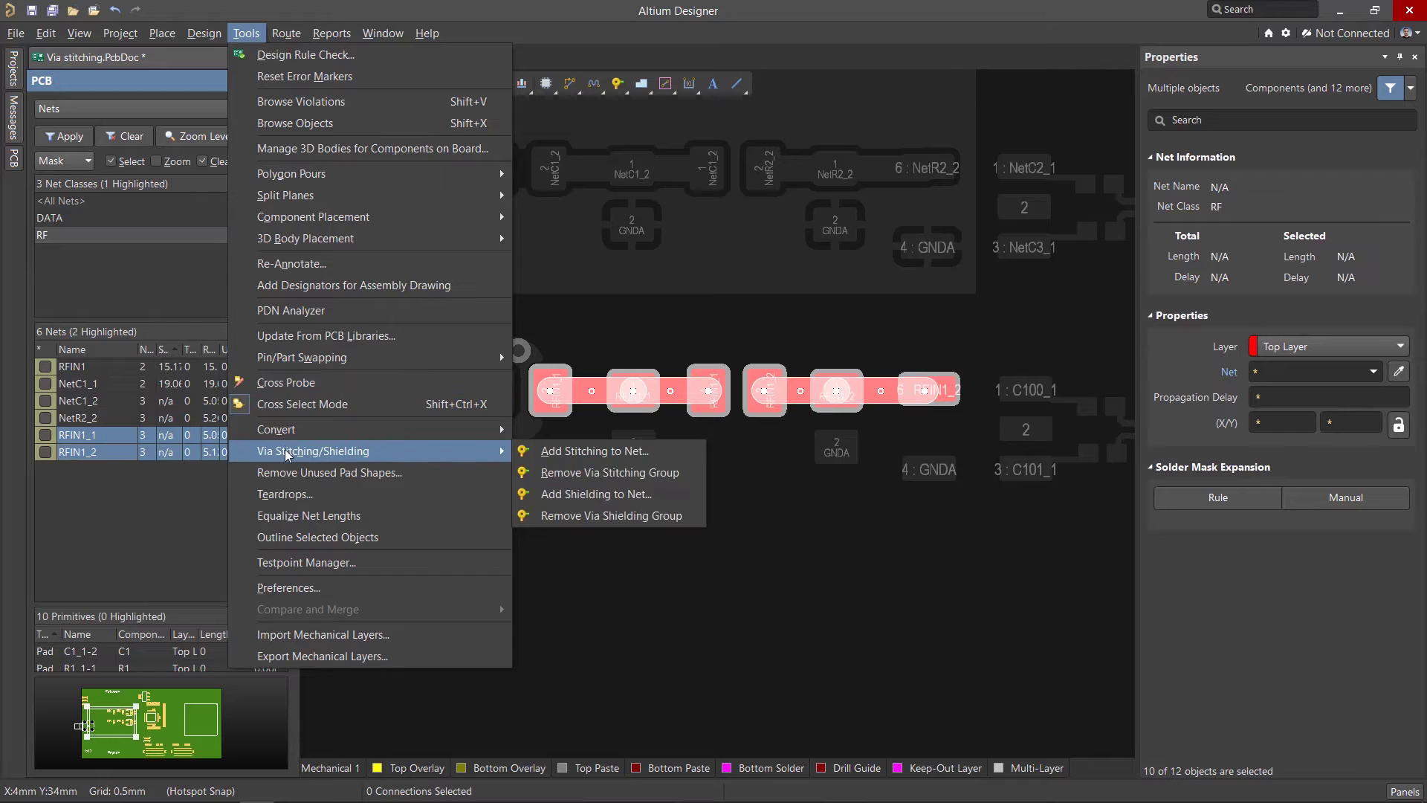
click(587, 494)
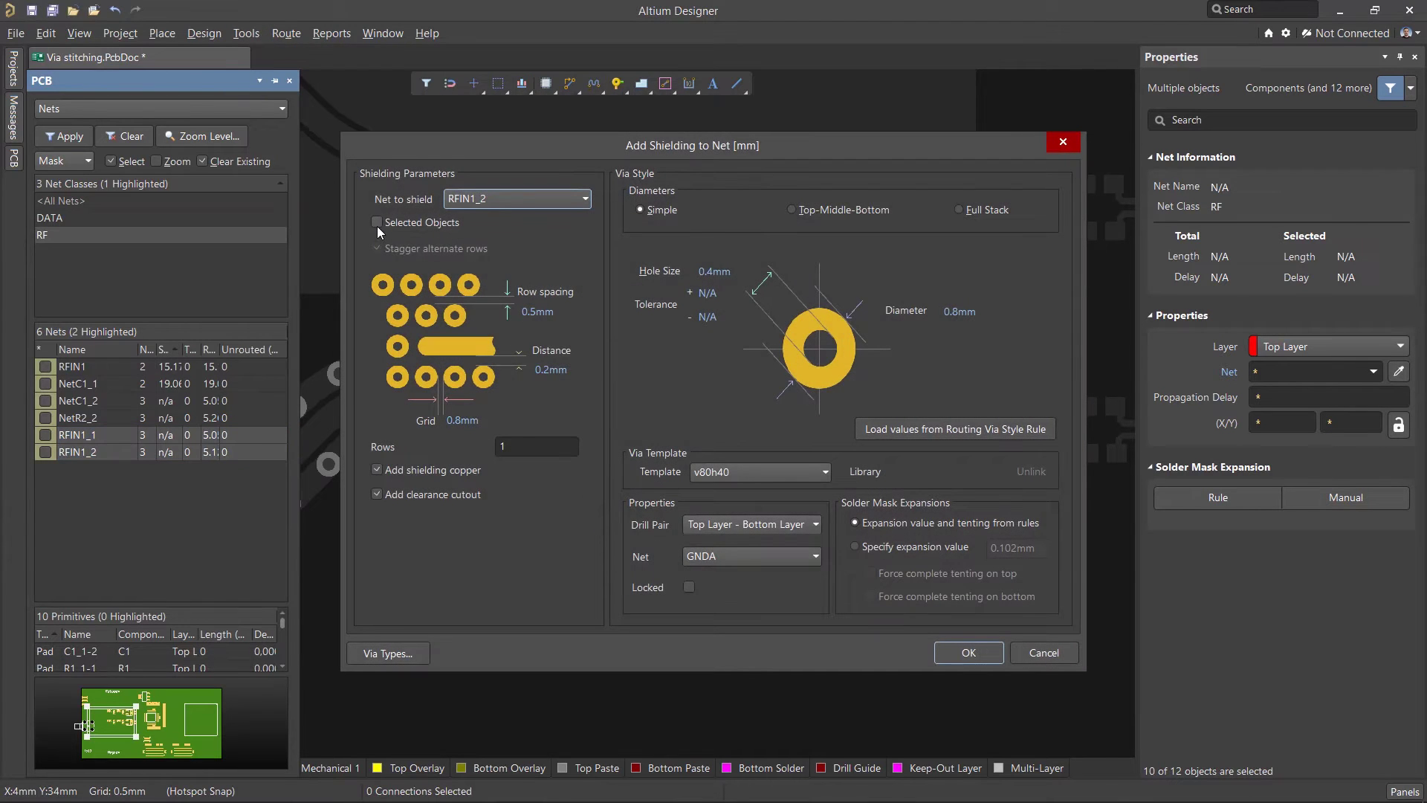
click(376, 222)
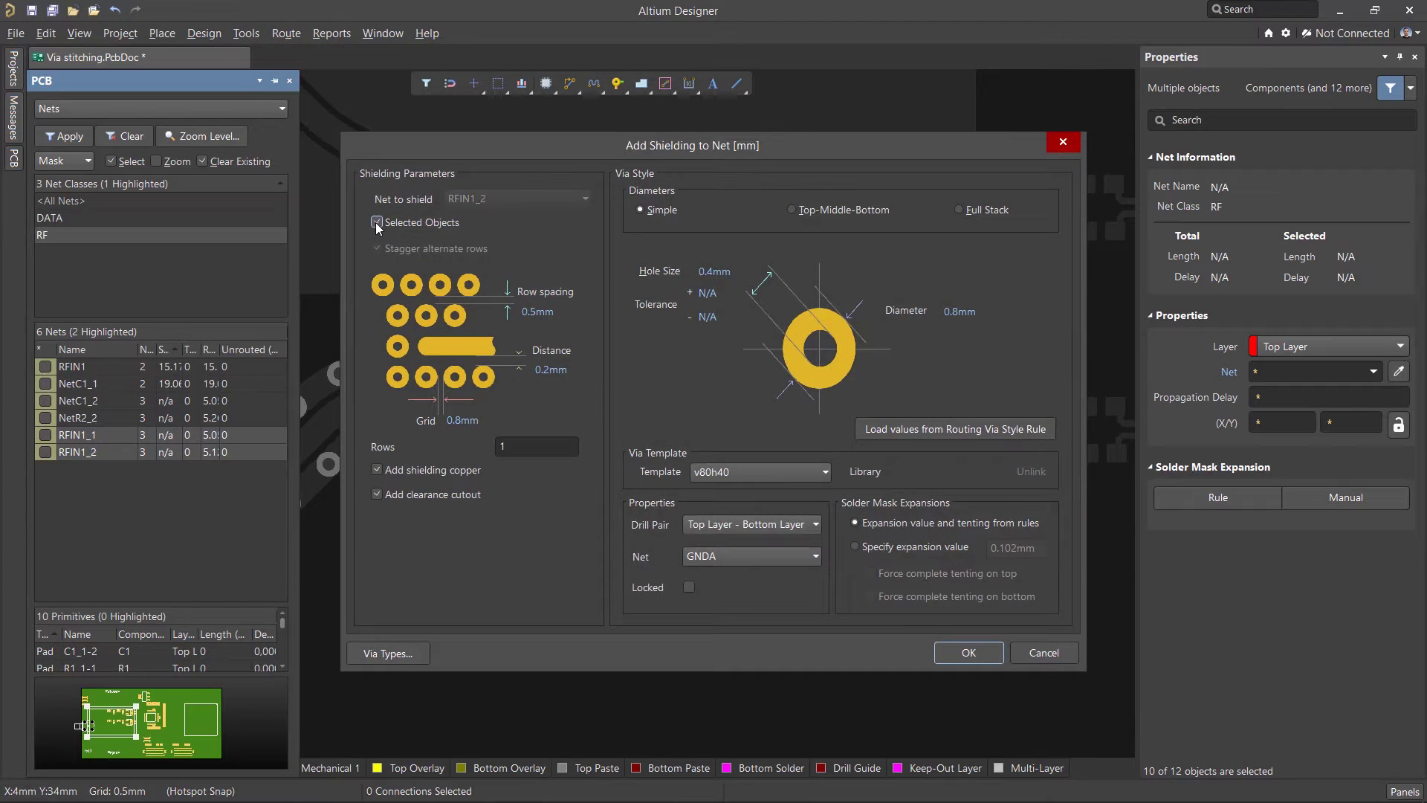
click(377, 470)
click(966, 652)
click(855, 444)
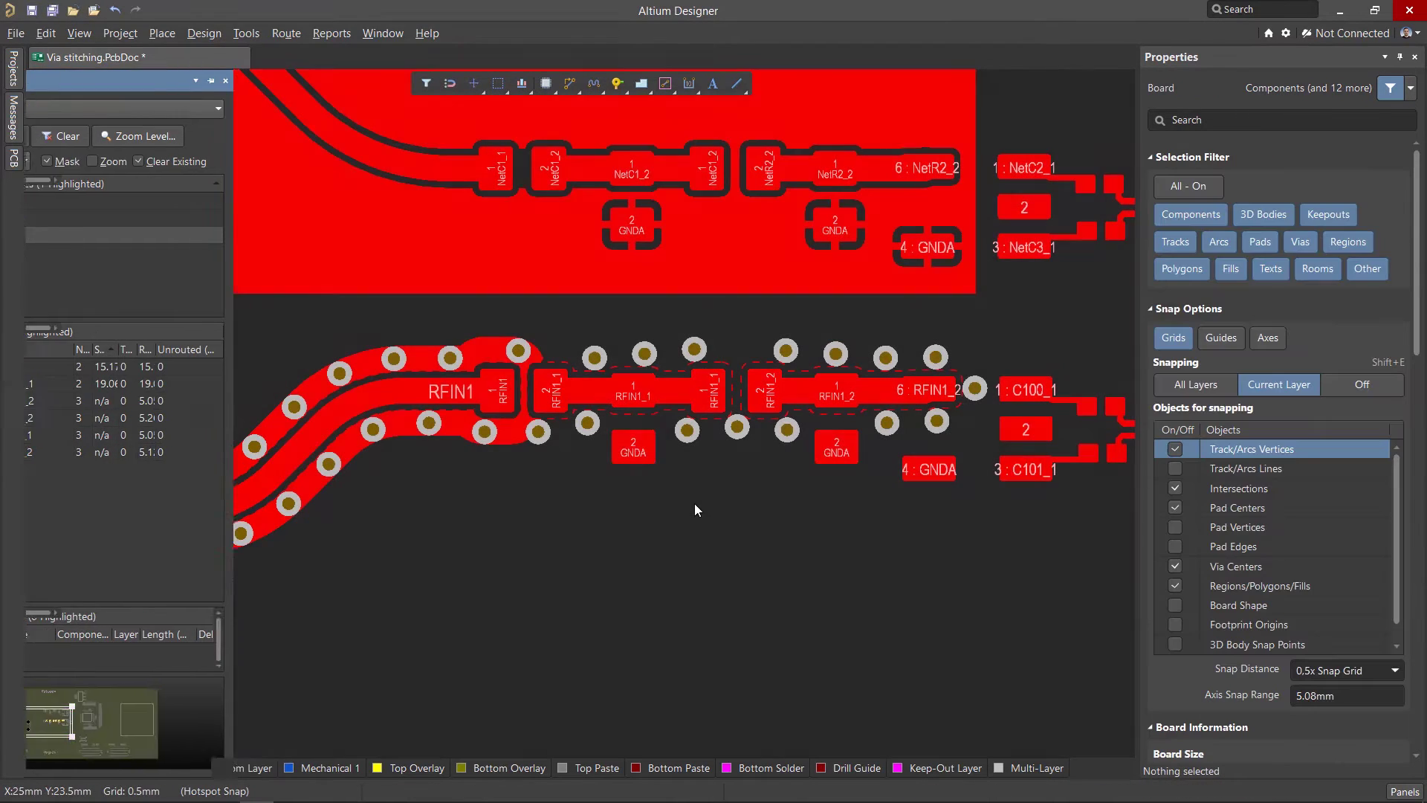
Step: Drag the top GNDA polygon pour's bottom edge down over the RF traces, then show all layers
click(694, 504)
ctrl+scroll(678, 394, up, 4)
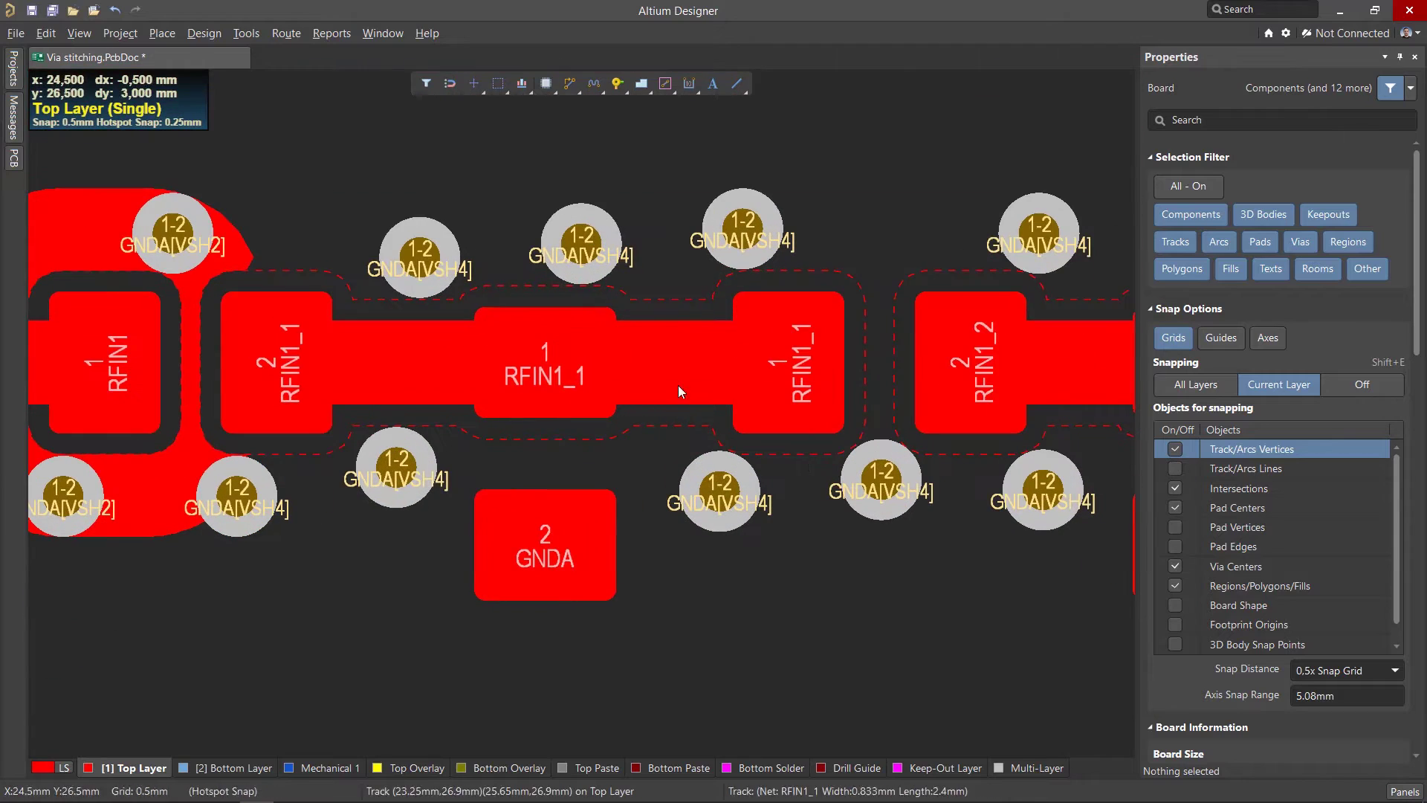
click(679, 302)
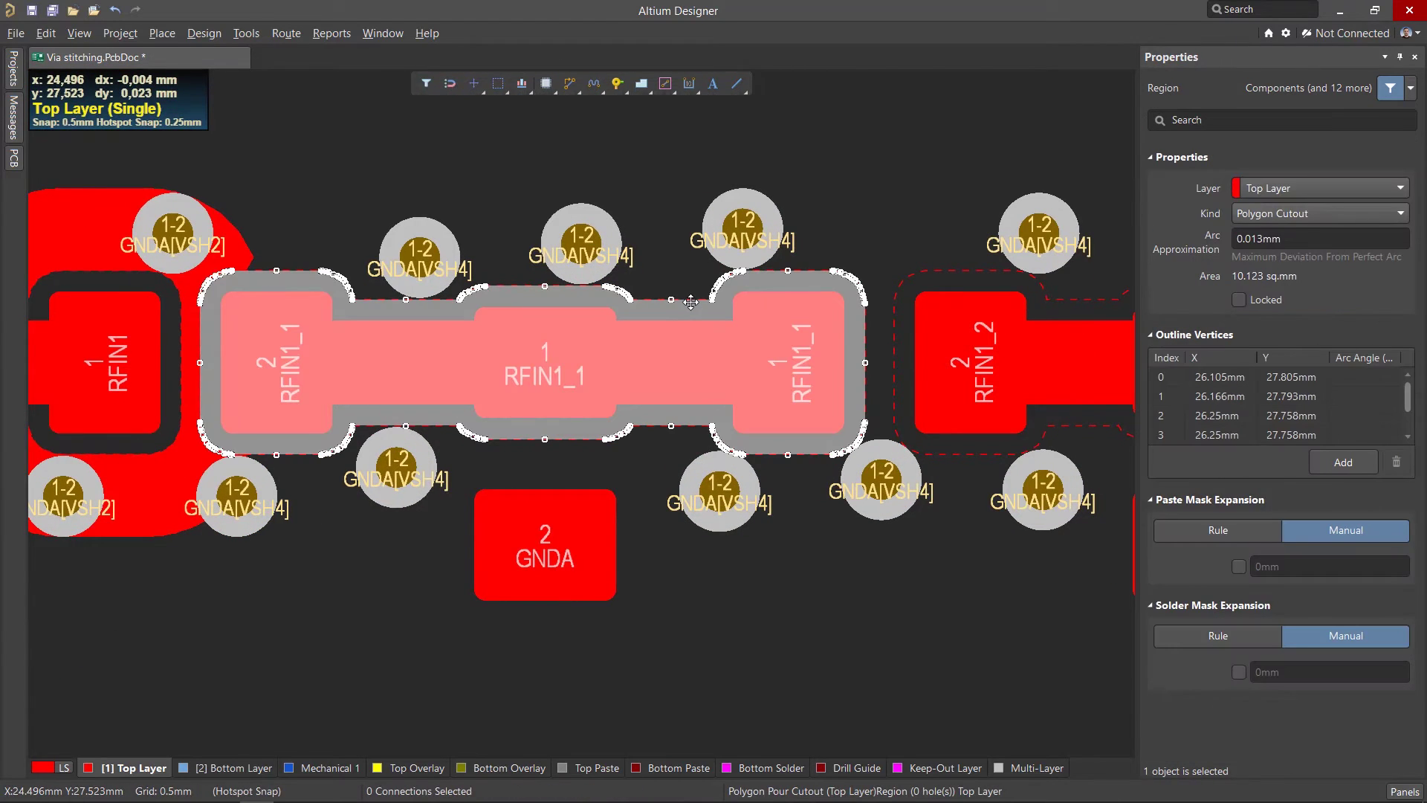
ctrl+scroll(691, 302, down, 4)
click(715, 257)
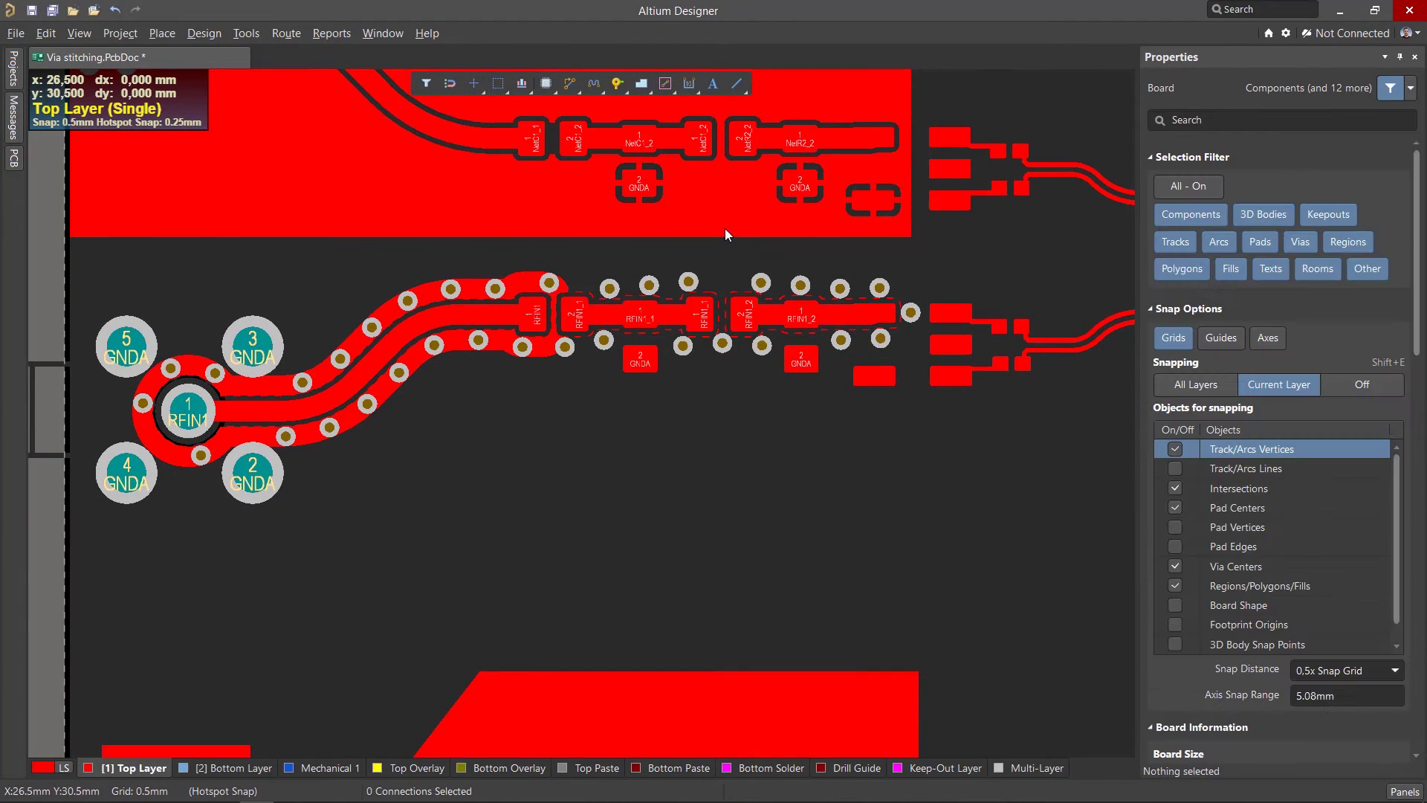
click(725, 235)
drag(719, 238, 696, 524)
click(969, 467)
ctrl+scroll(969, 468, down, 2)
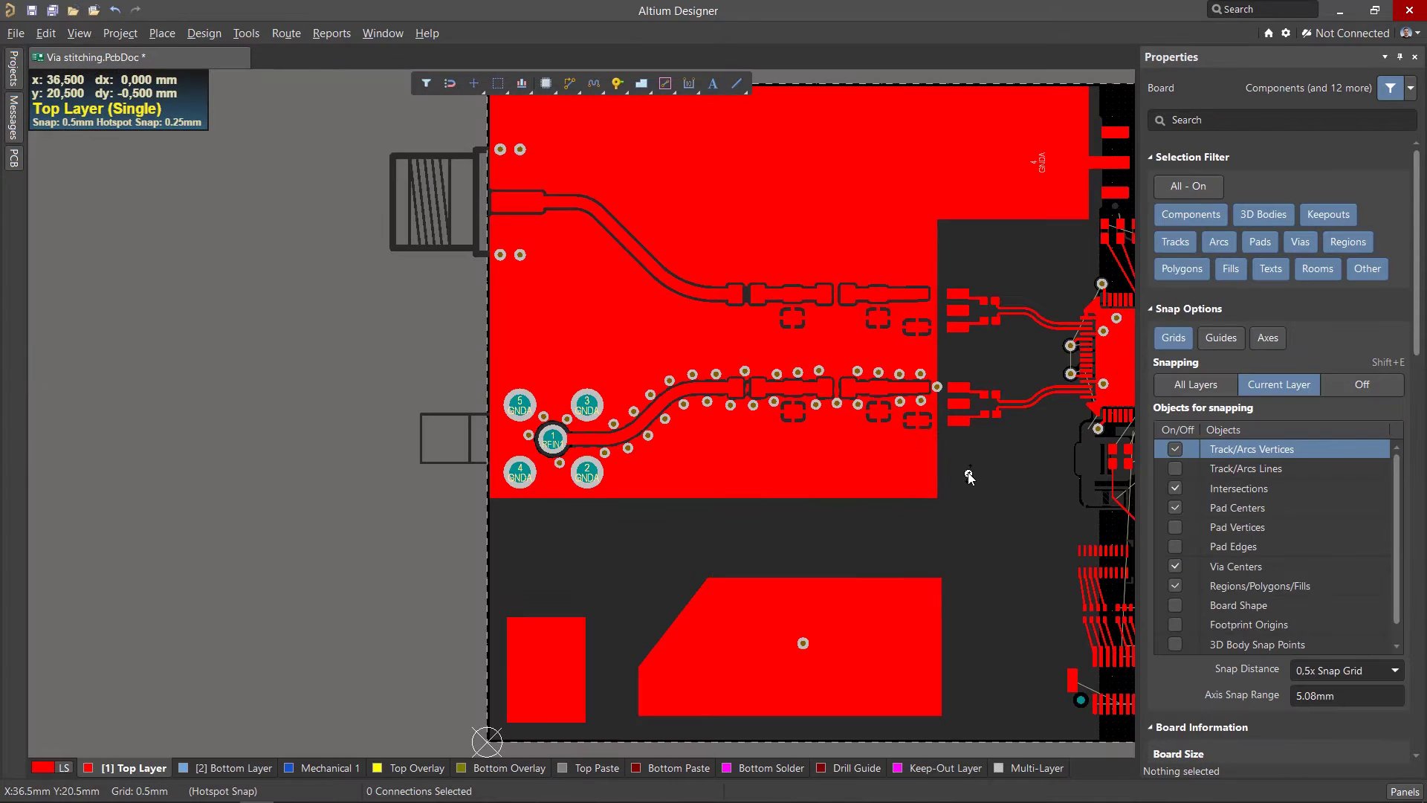
key(shift+s)
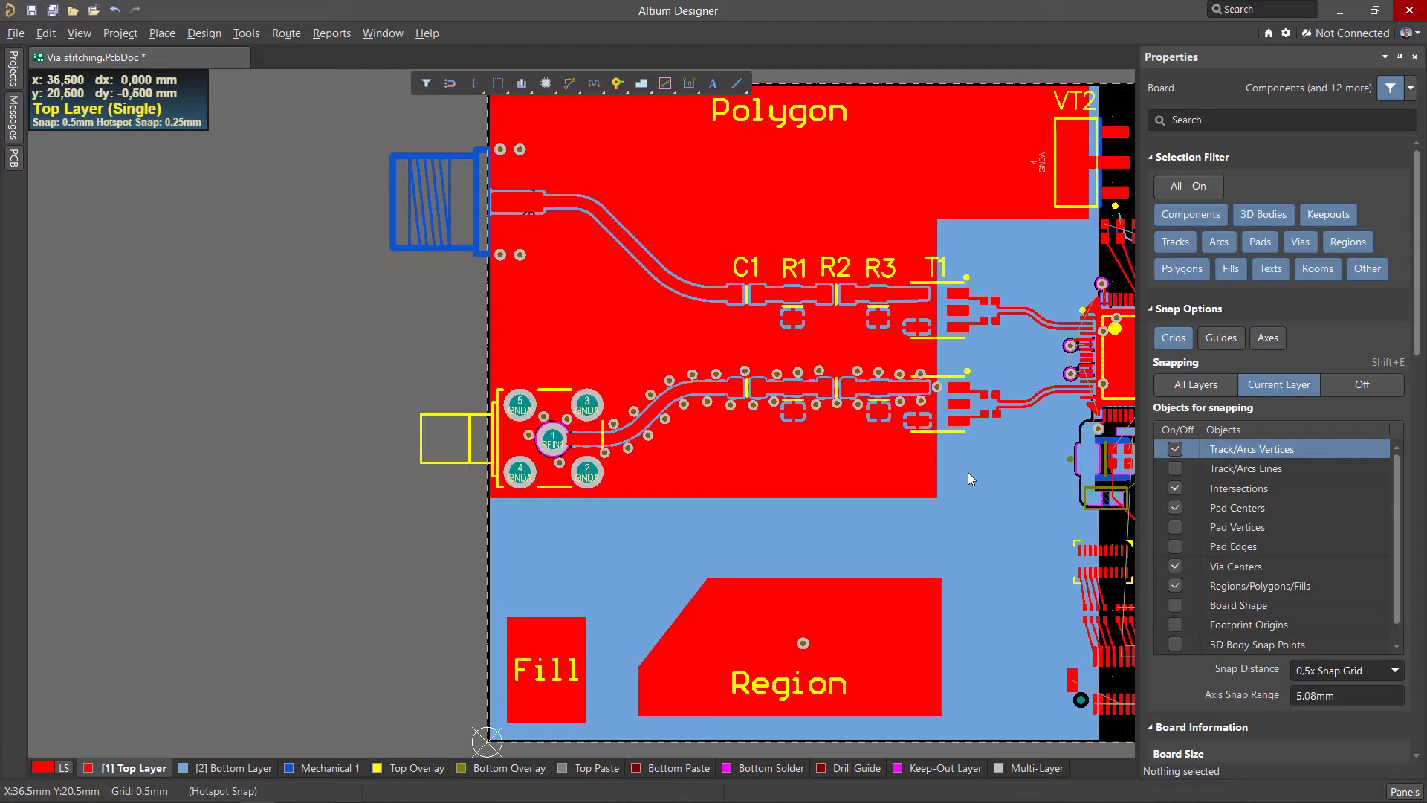
Step: Inspect the refilled pour and toggle between the bottom and top layers
right_drag(969, 488, 796, 493)
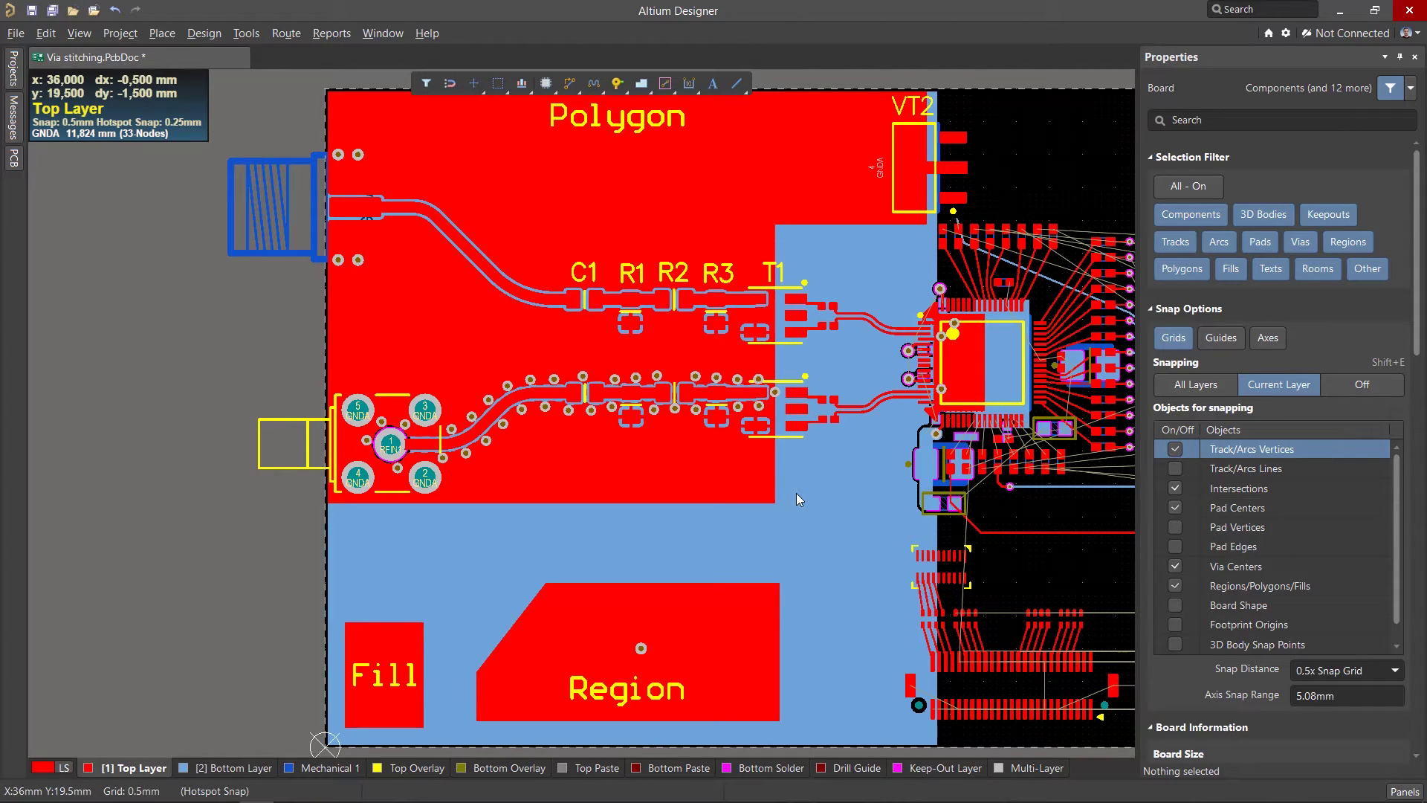
click(675, 477)
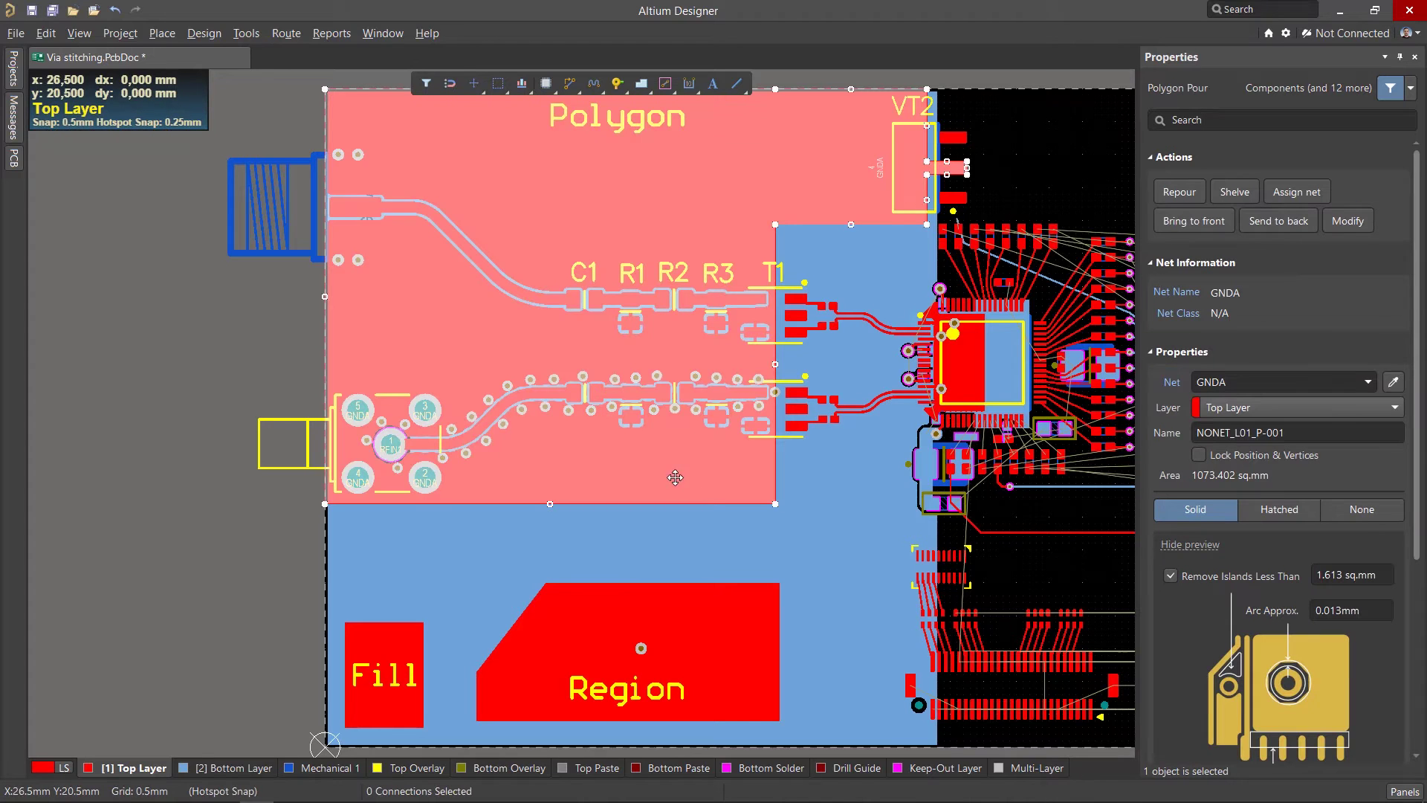
click(547, 572)
click(227, 768)
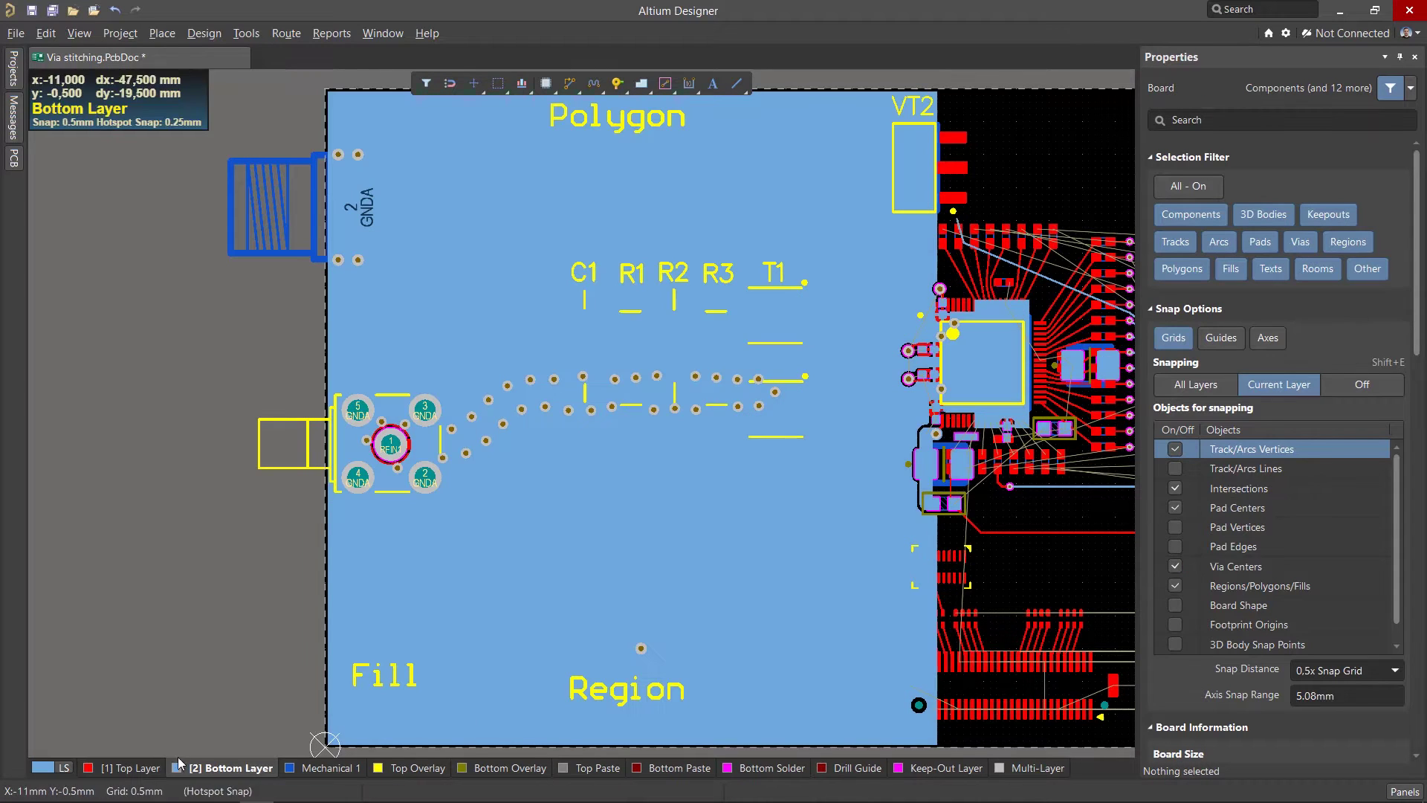
click(125, 768)
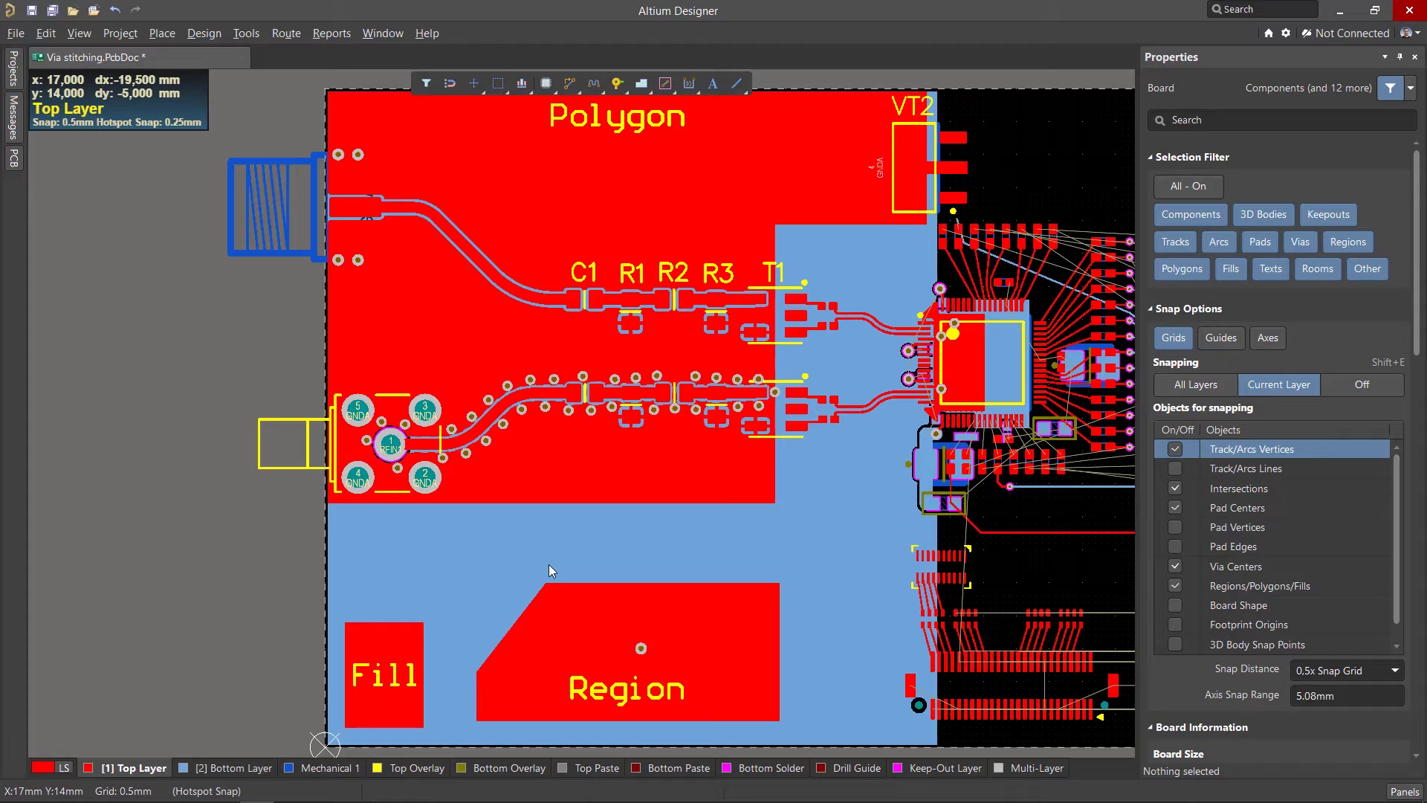
click(246, 34)
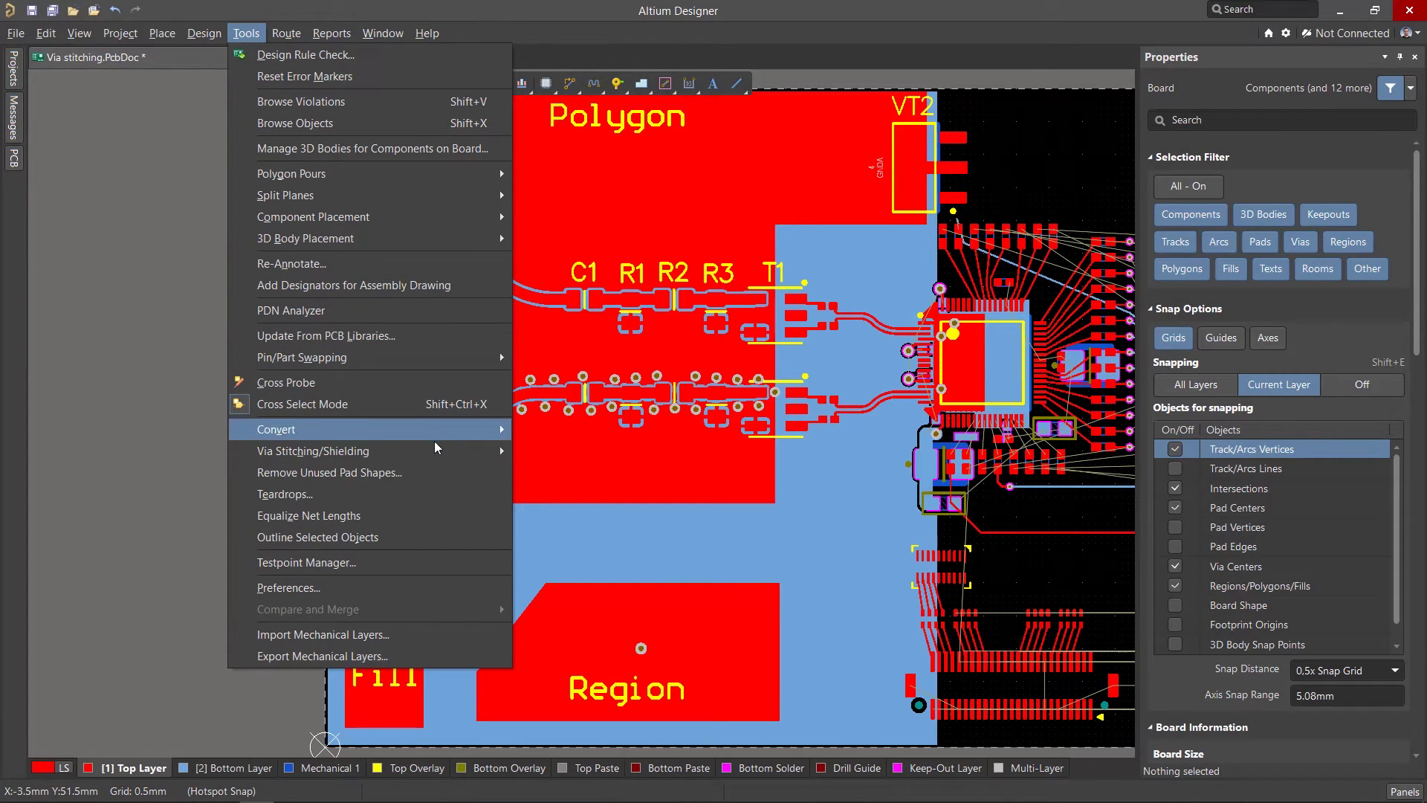
Step: Draw a right-angled Constrain Area outline for GNDA stitching over the board's left part
mouse_move(487, 451)
click(591, 451)
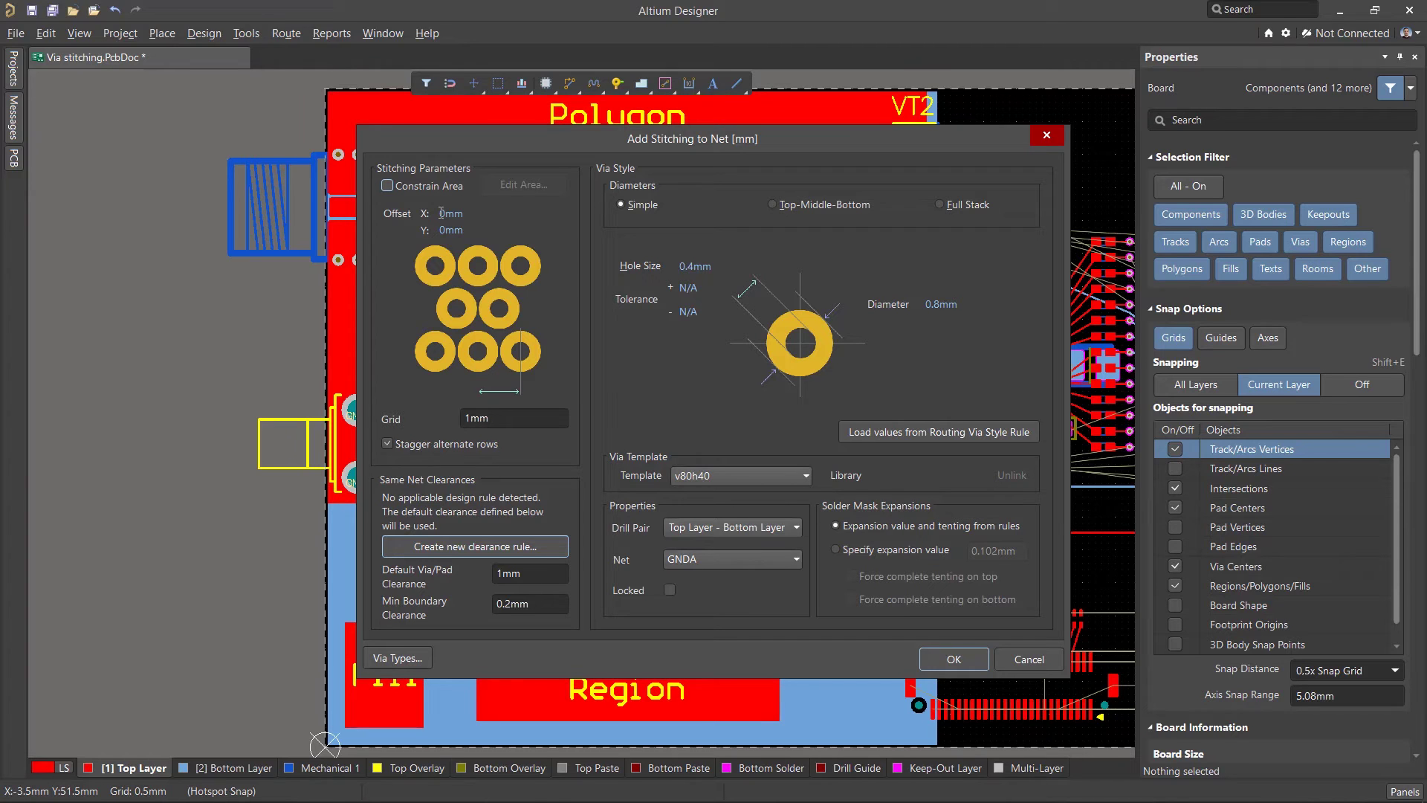
click(388, 186)
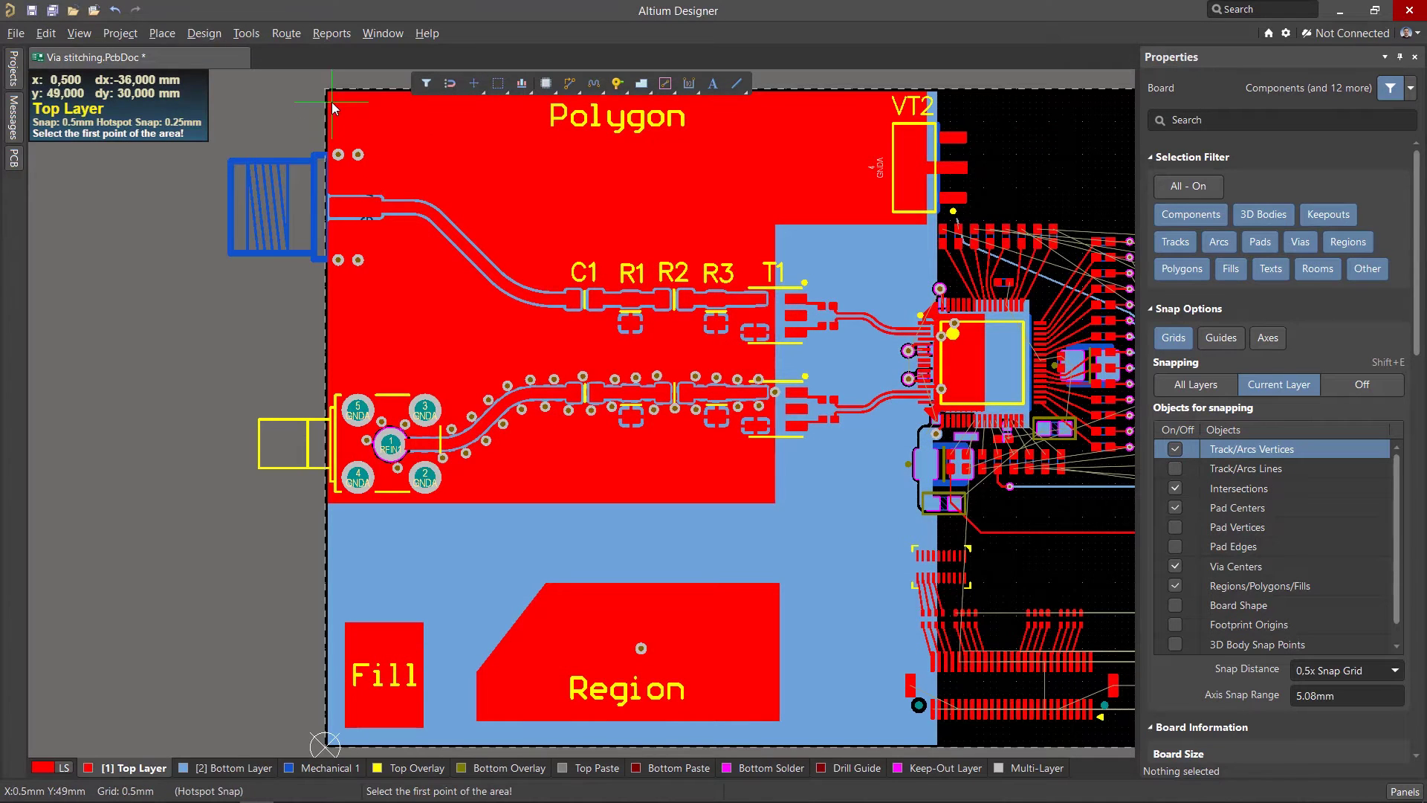
click(327, 93)
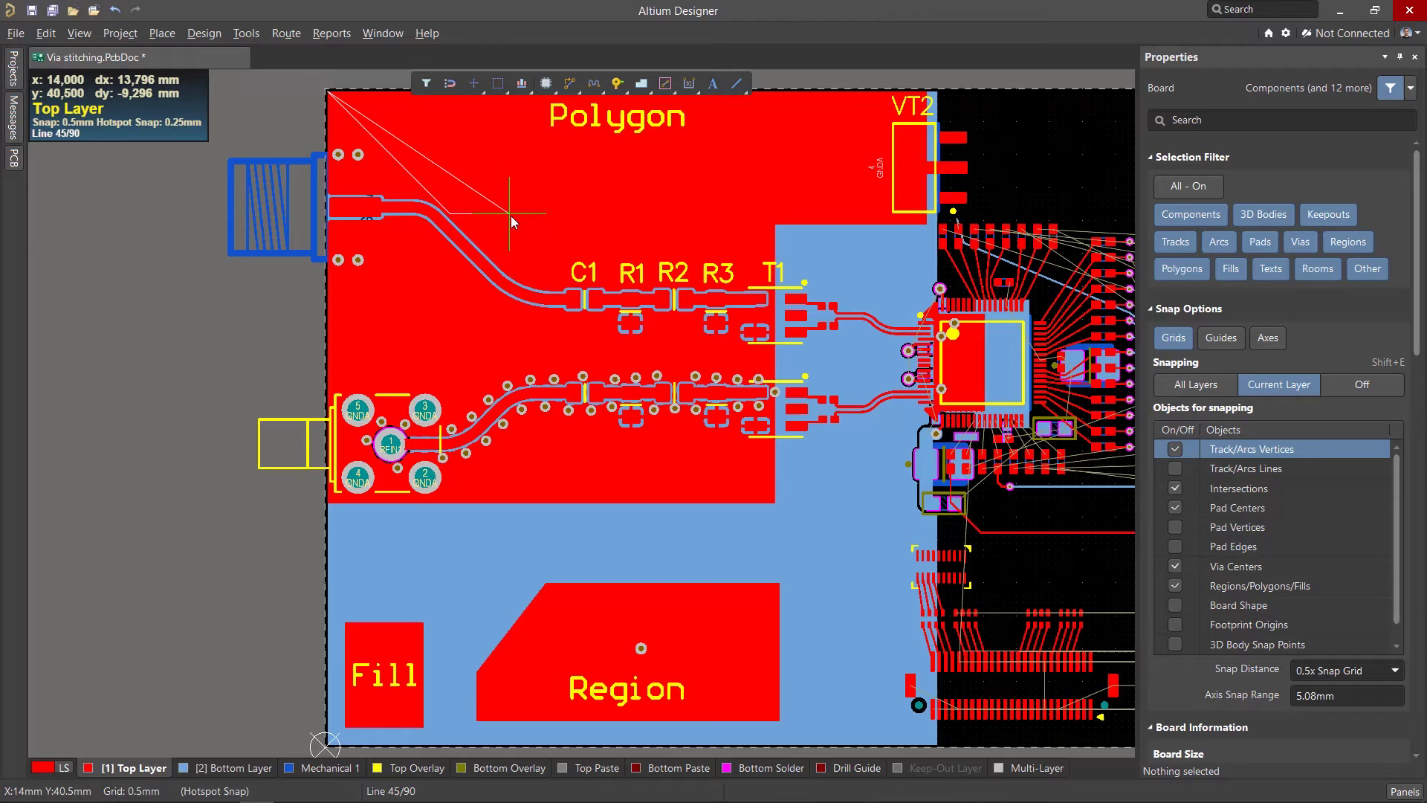
key(space)
key(shift+space)
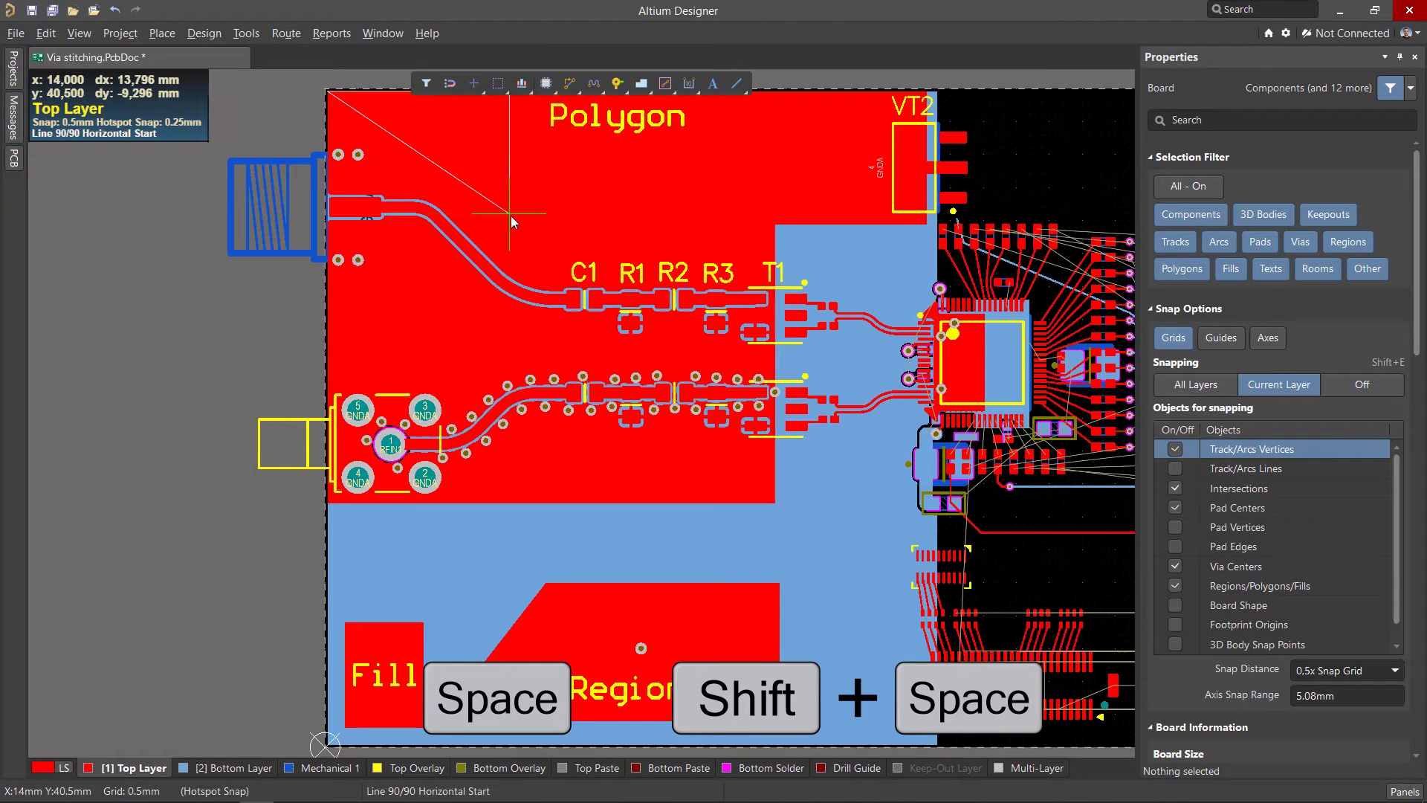
scroll(344, 455, down, 4)
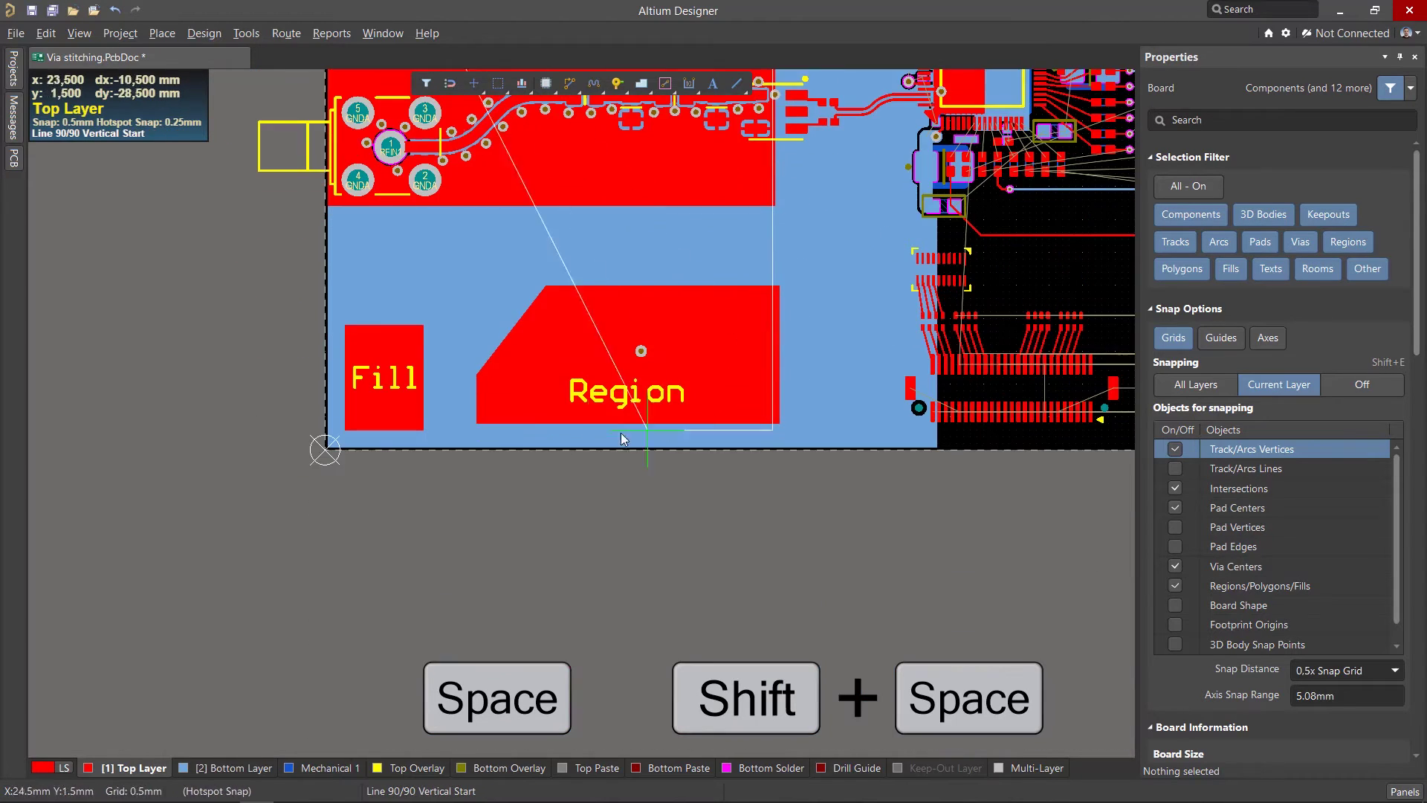
click(326, 450)
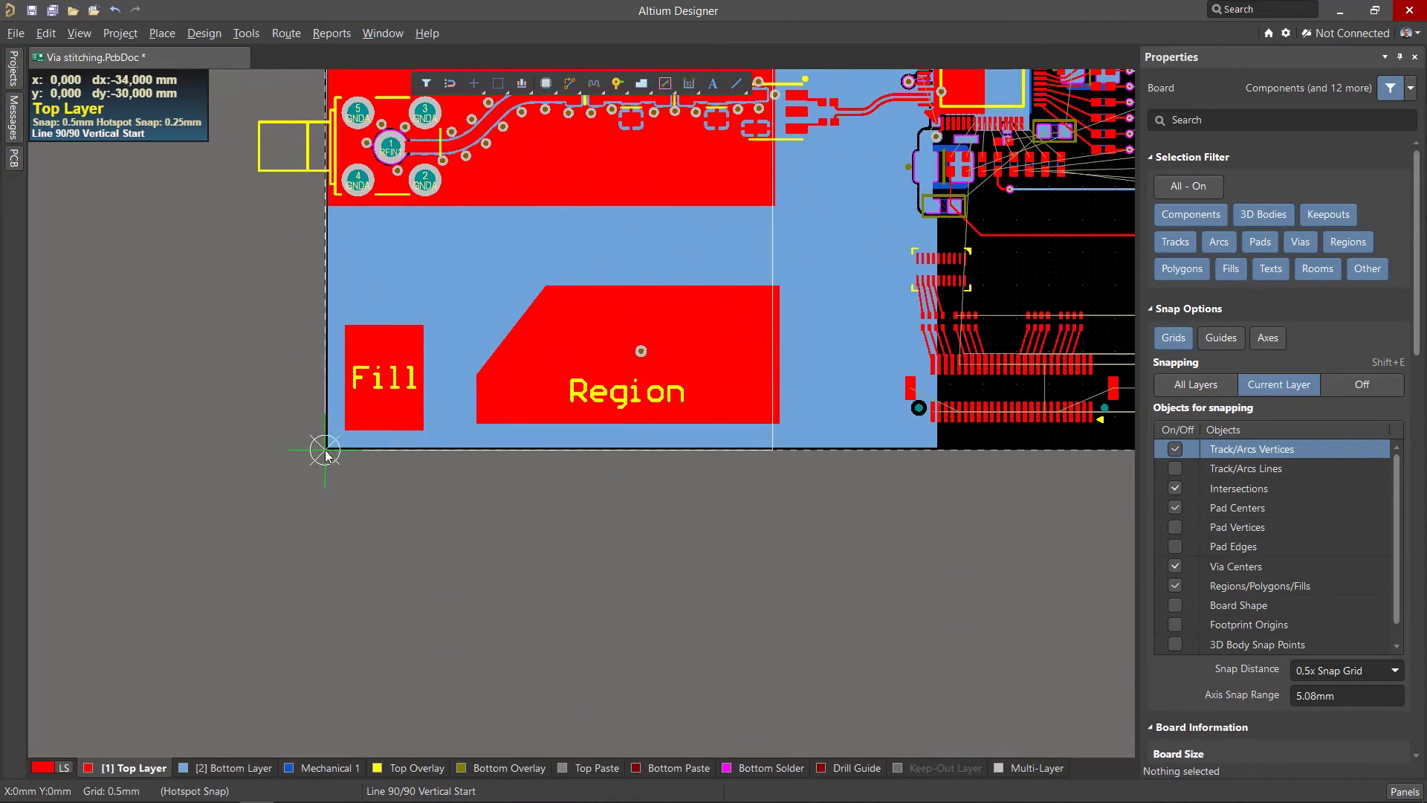
right_click(454, 289)
Step: Set the stitching grid to 5mm with staggered alternate rows
double_click(498, 418)
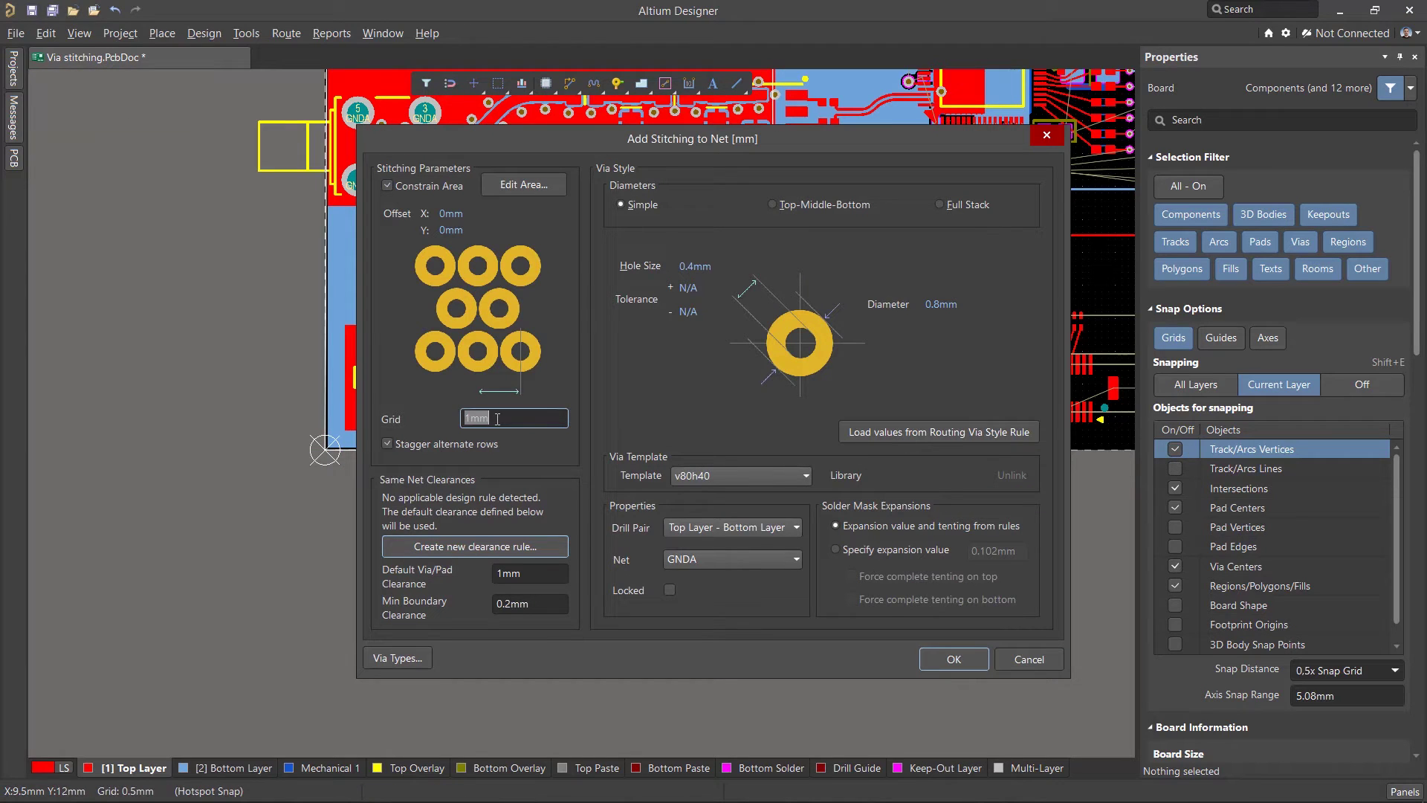
text(5mm)
click(444, 443)
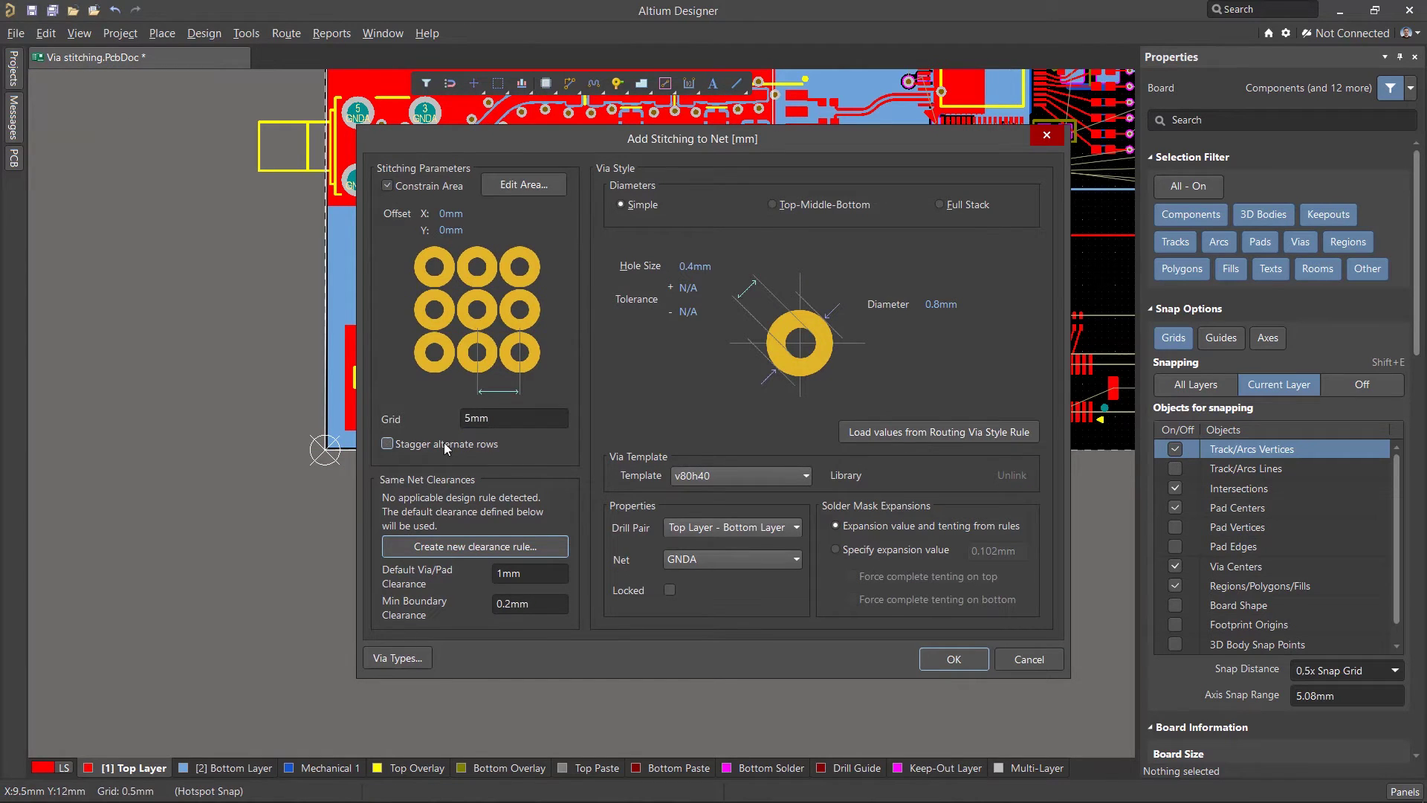
click(390, 446)
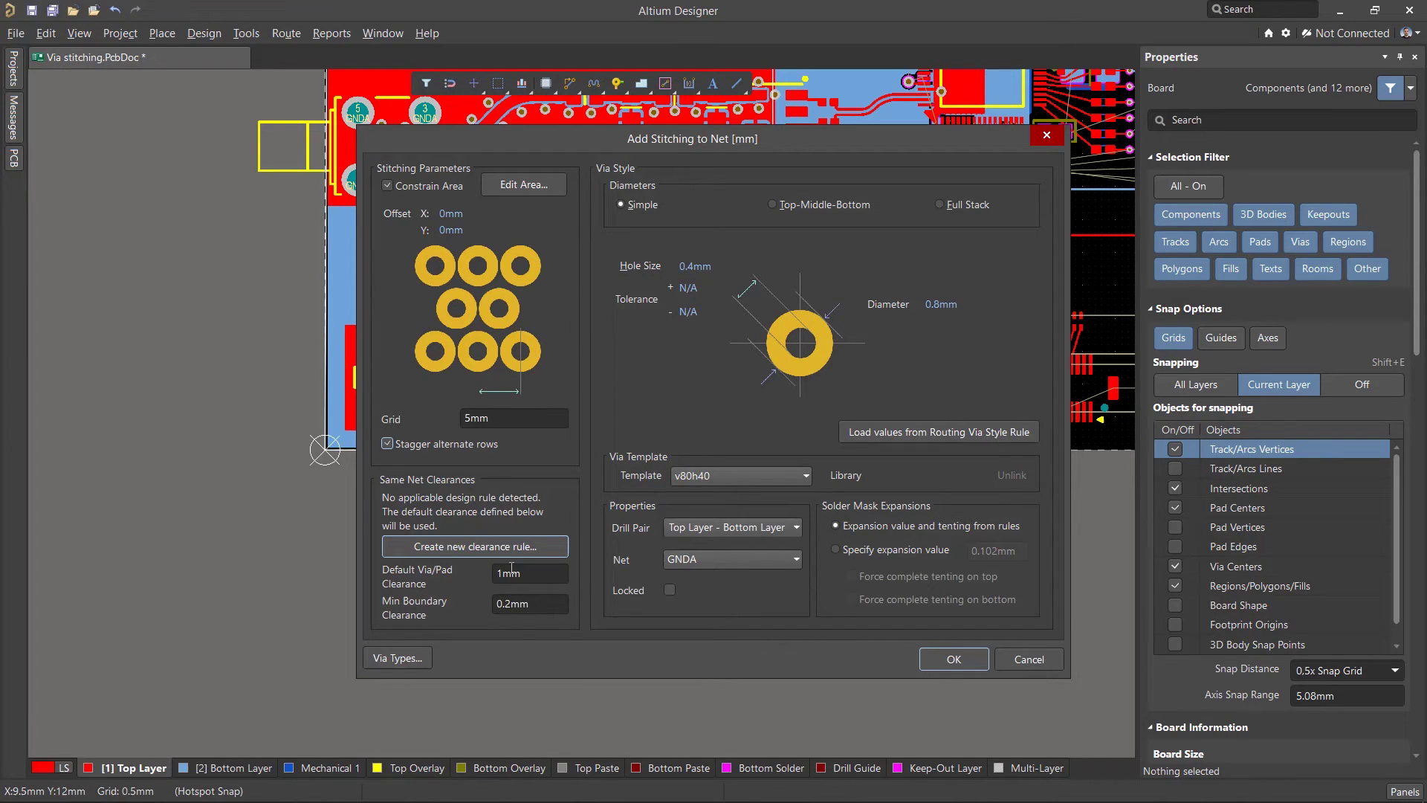
Step: Create the Stitching GNDA clearance rule and add the 31 GNDA stitching vias
click(462, 546)
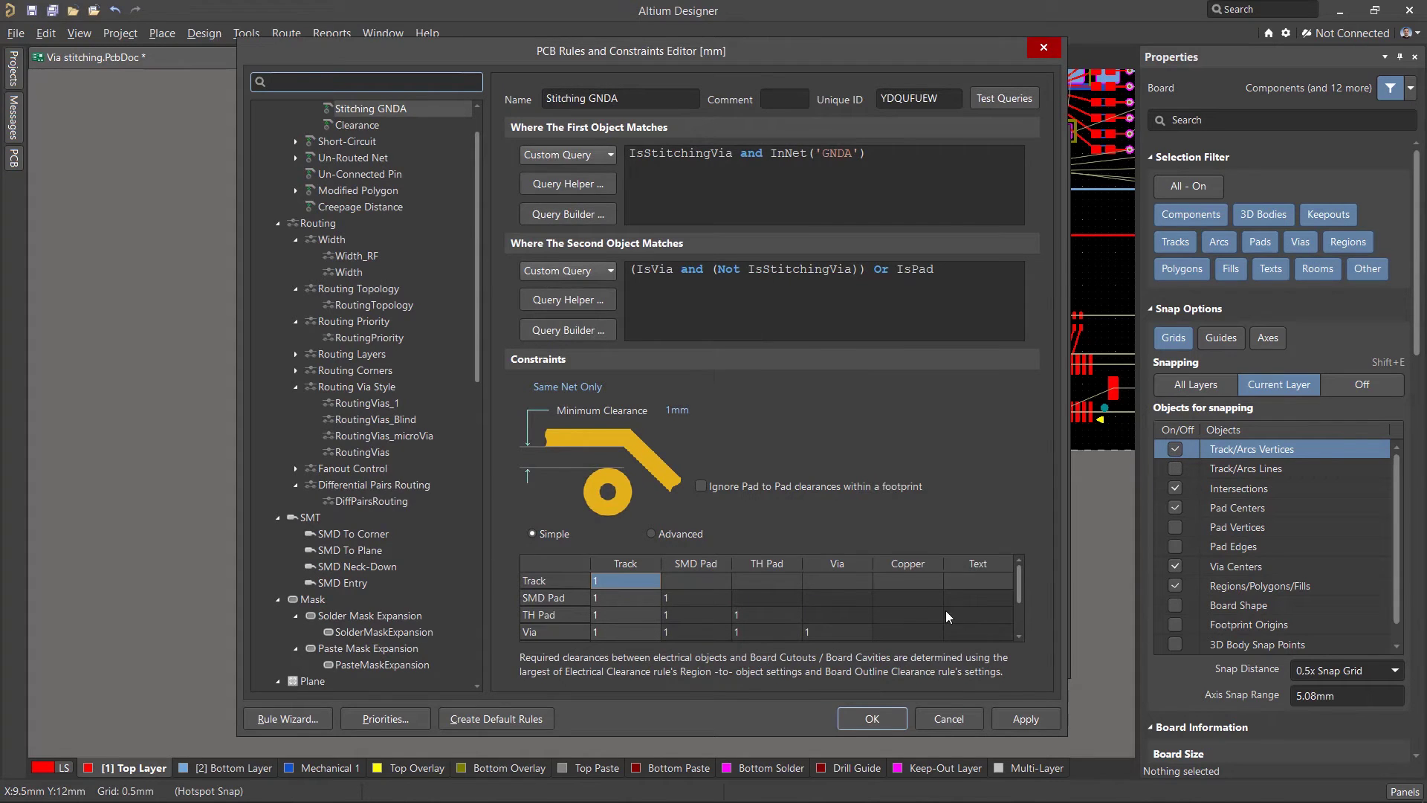
click(946, 718)
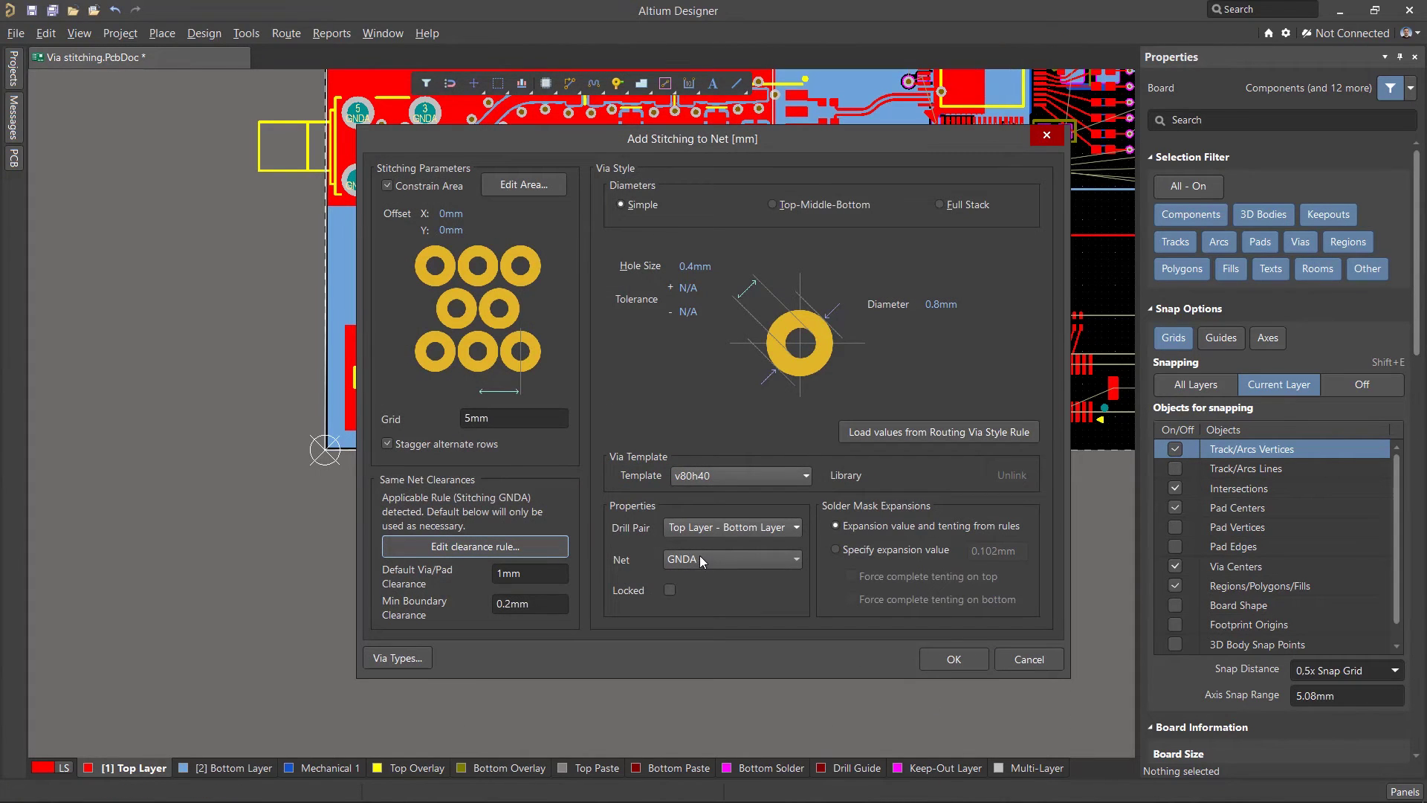
click(747, 562)
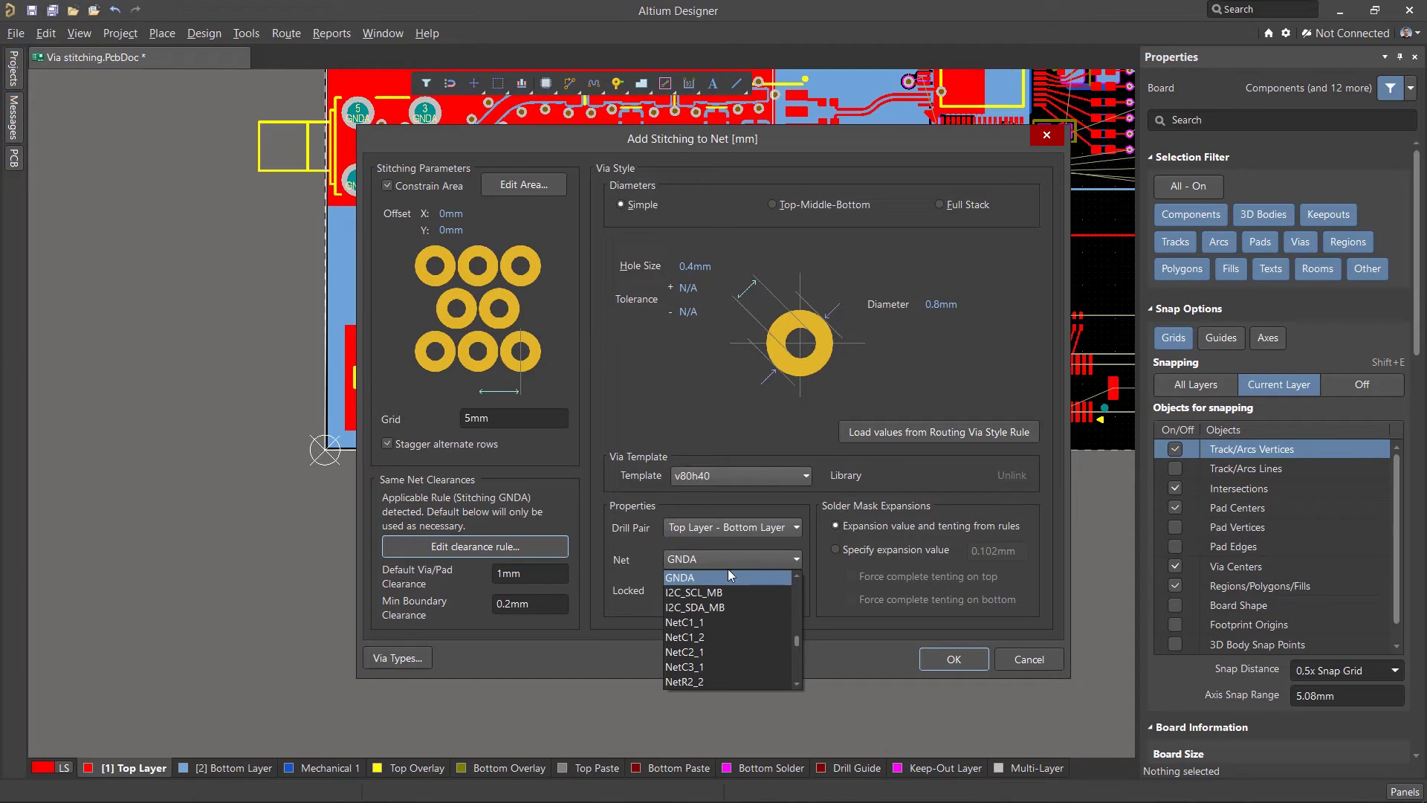
click(684, 578)
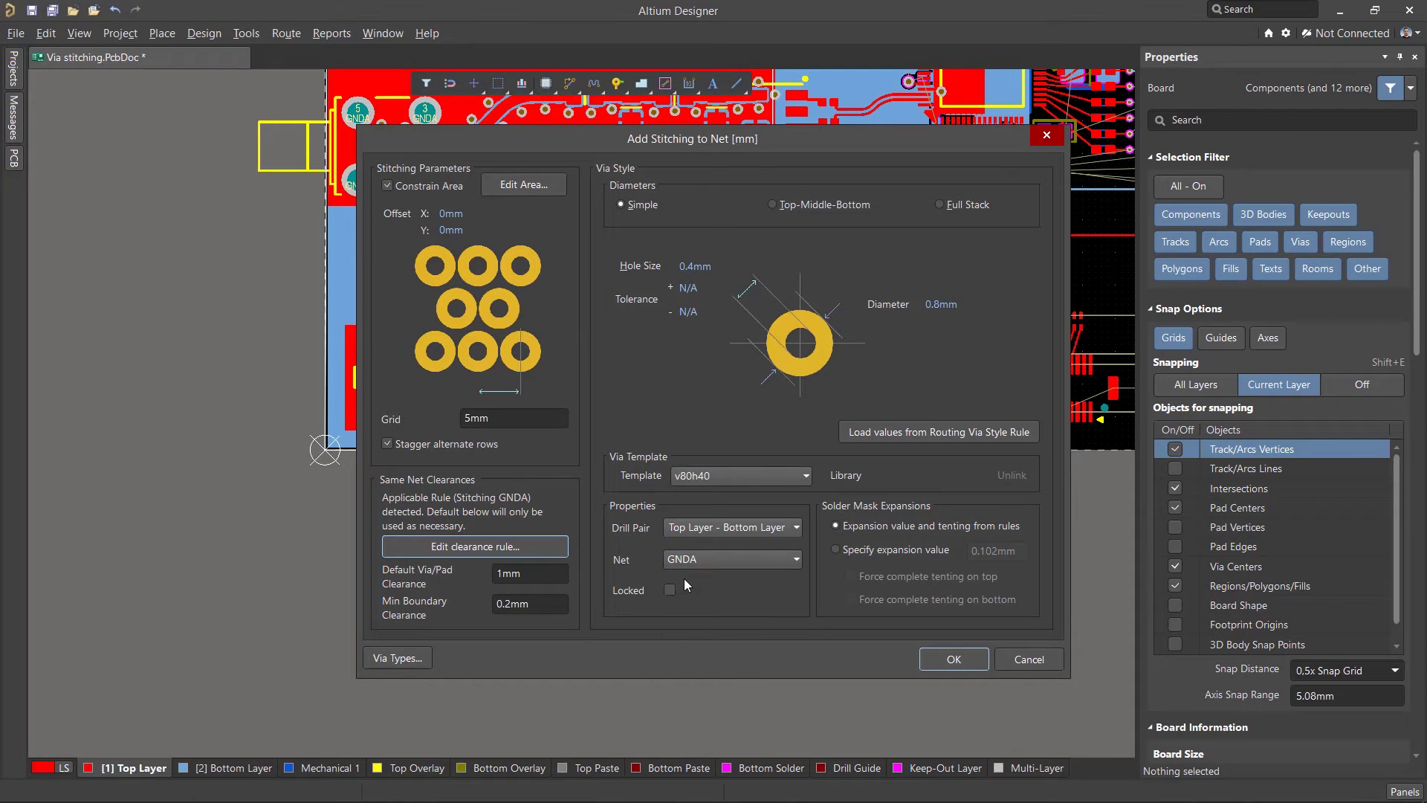
click(954, 660)
Step: Drag the stitching area's right edge outward and regenerate its GNDA vias
click(811, 444)
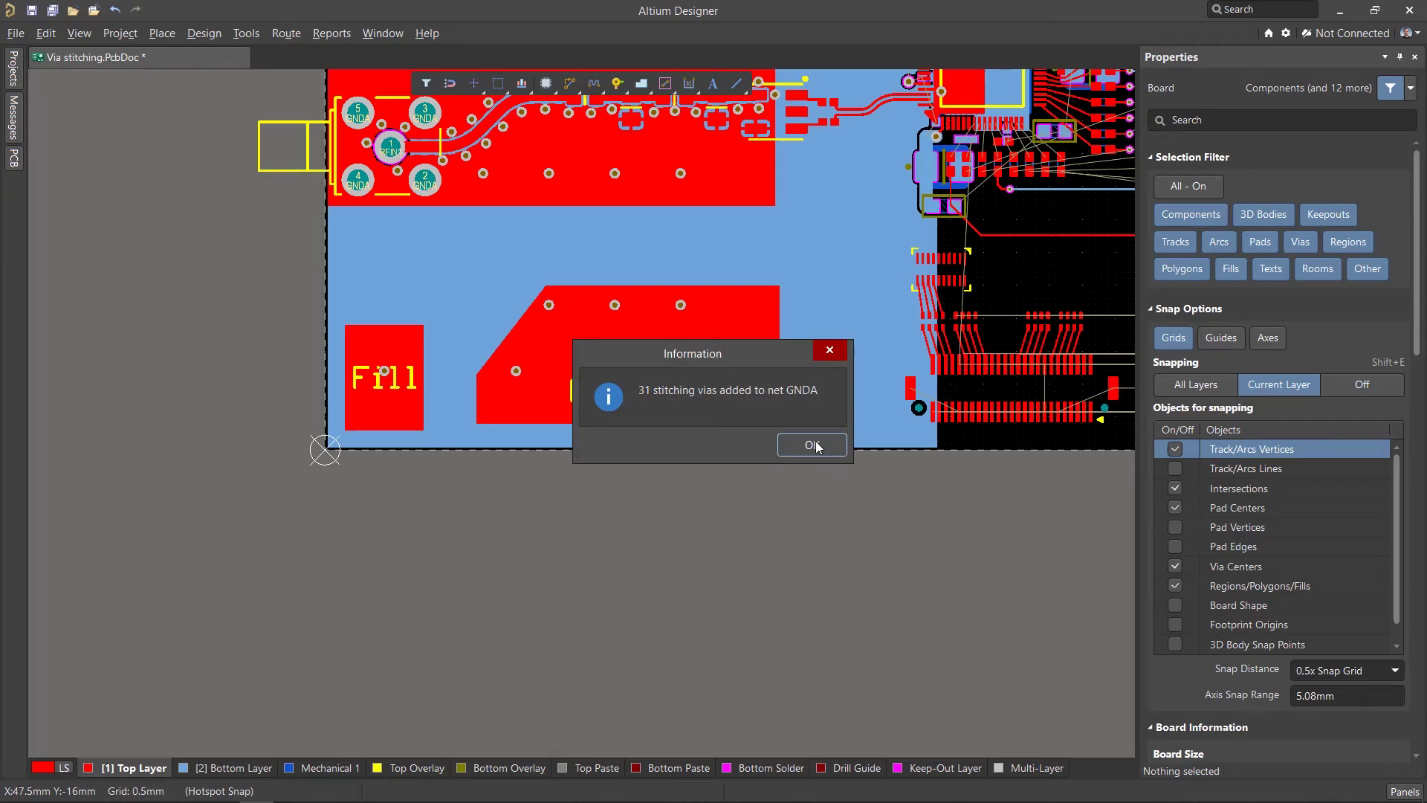
scroll(787, 401, up, 4)
scroll(786, 402, up, 1)
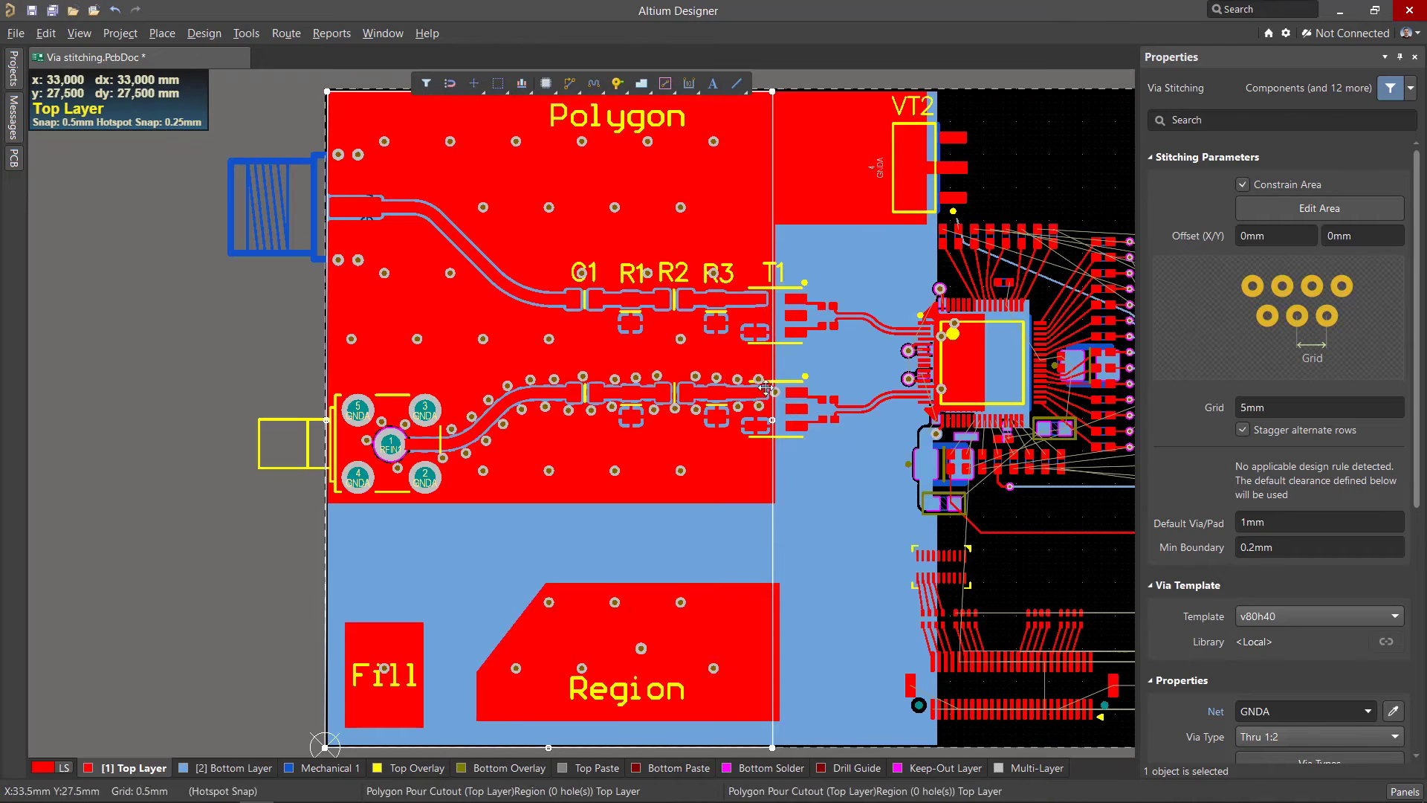
drag(774, 368, 808, 369)
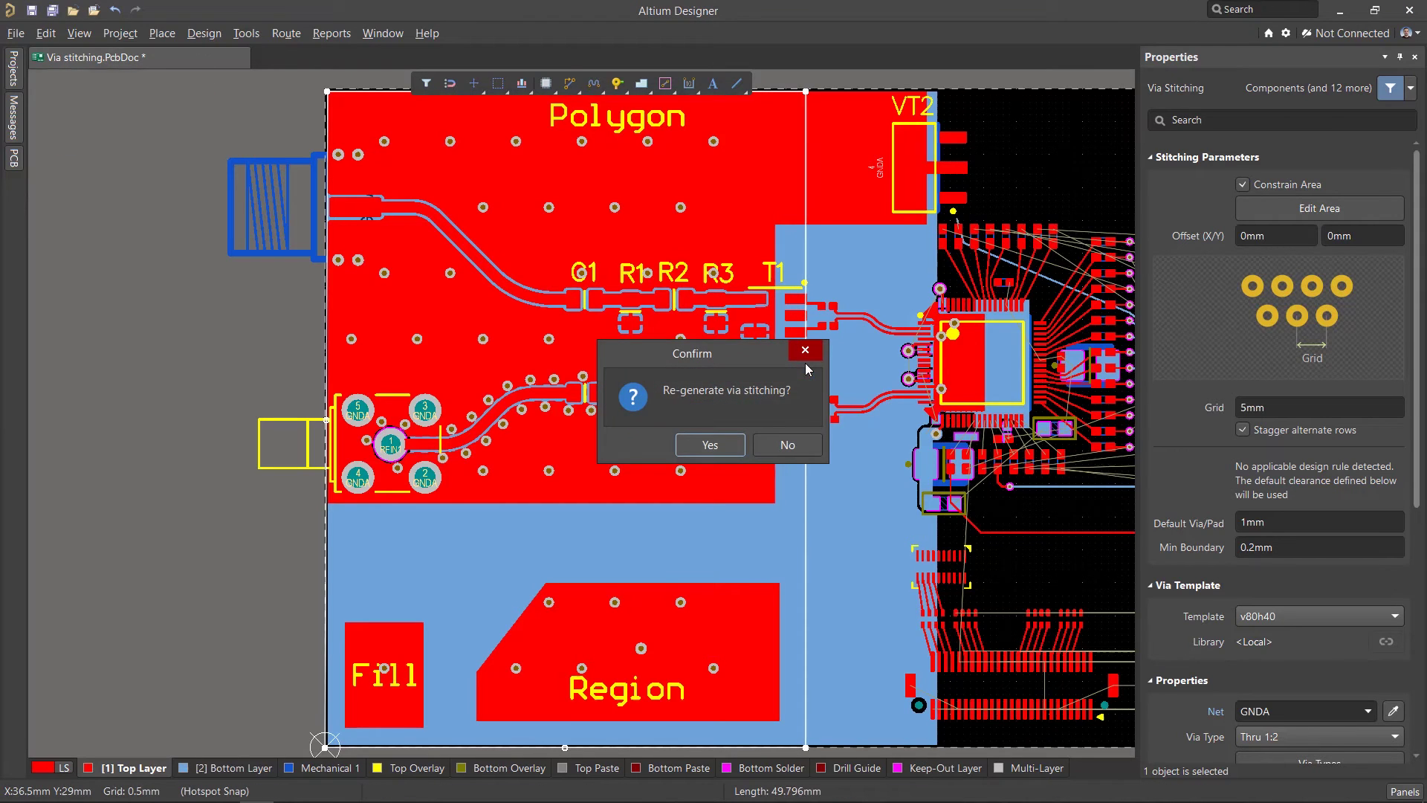
click(711, 446)
click(812, 443)
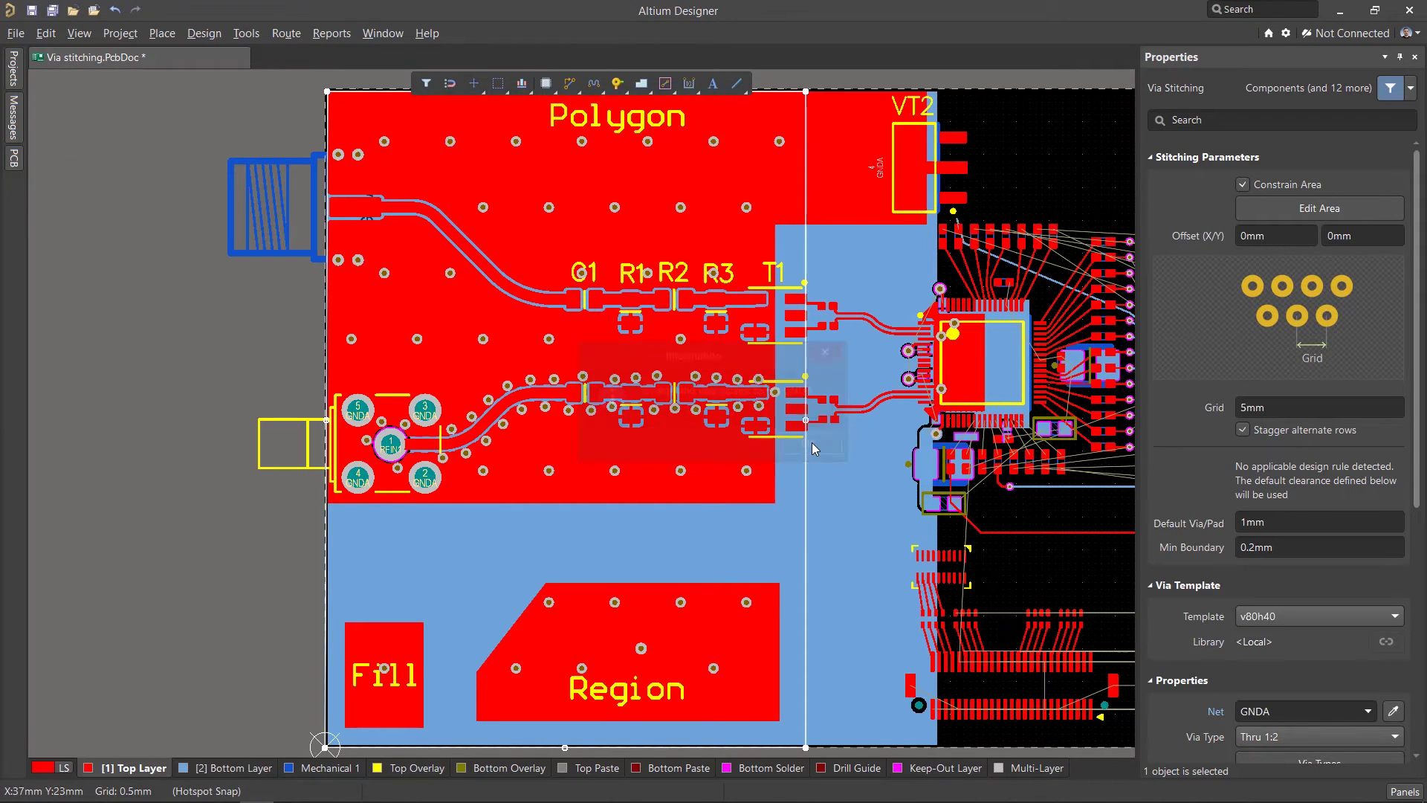
click(817, 444)
Step: Delete the stray GNDA via from the board
ctrl+scroll(756, 211, up, 5)
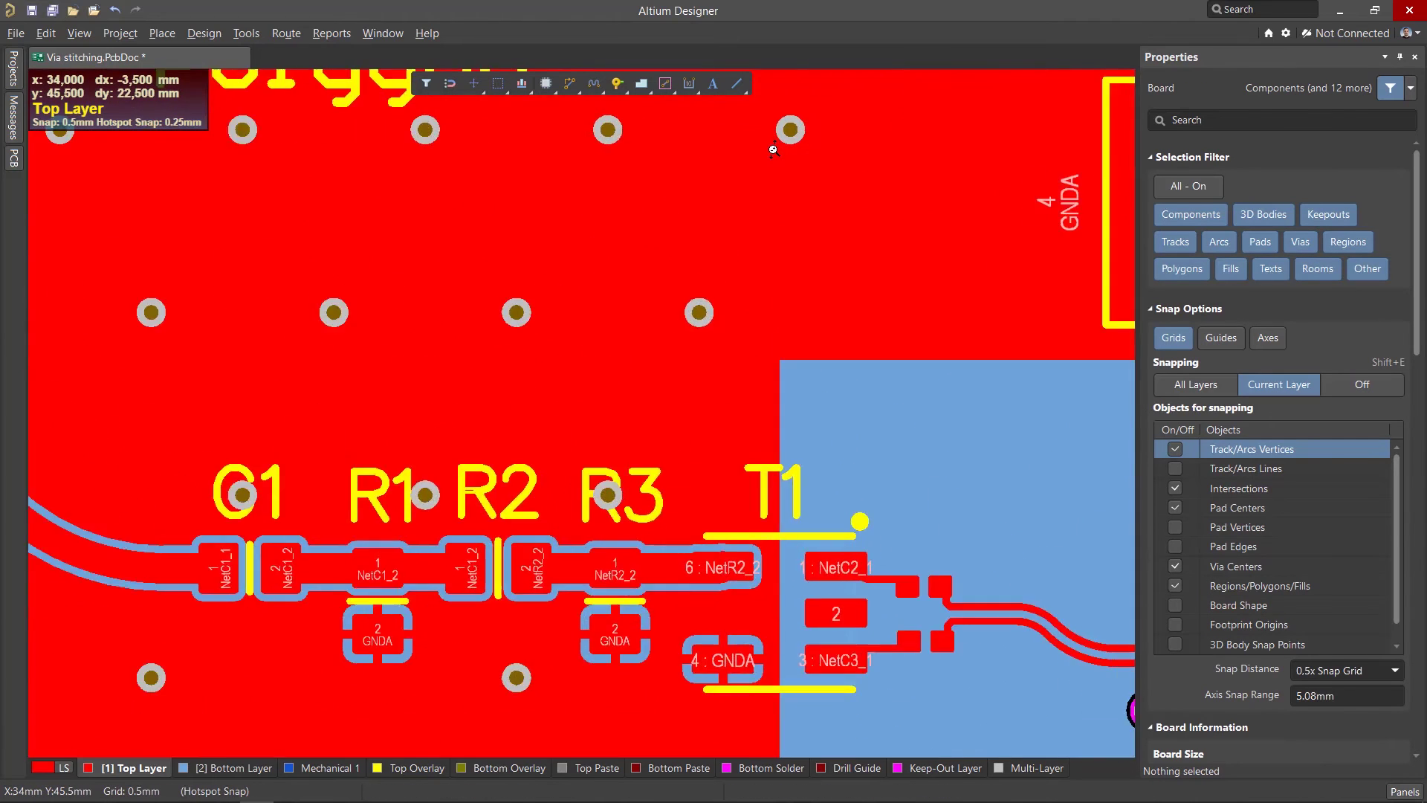
ctrl+scroll(629, 476, up, 3)
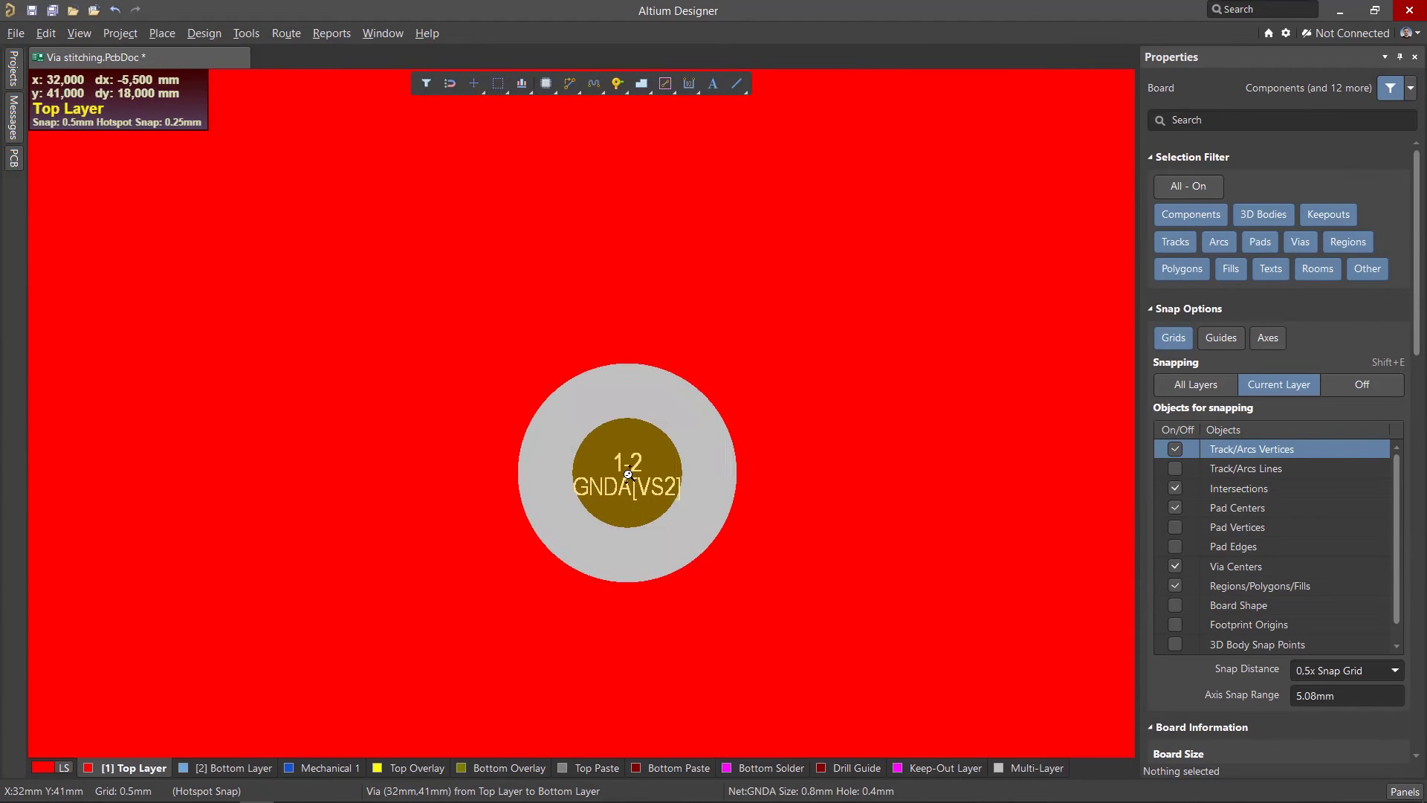
ctrl+scroll(629, 478, down, 3)
click(628, 477)
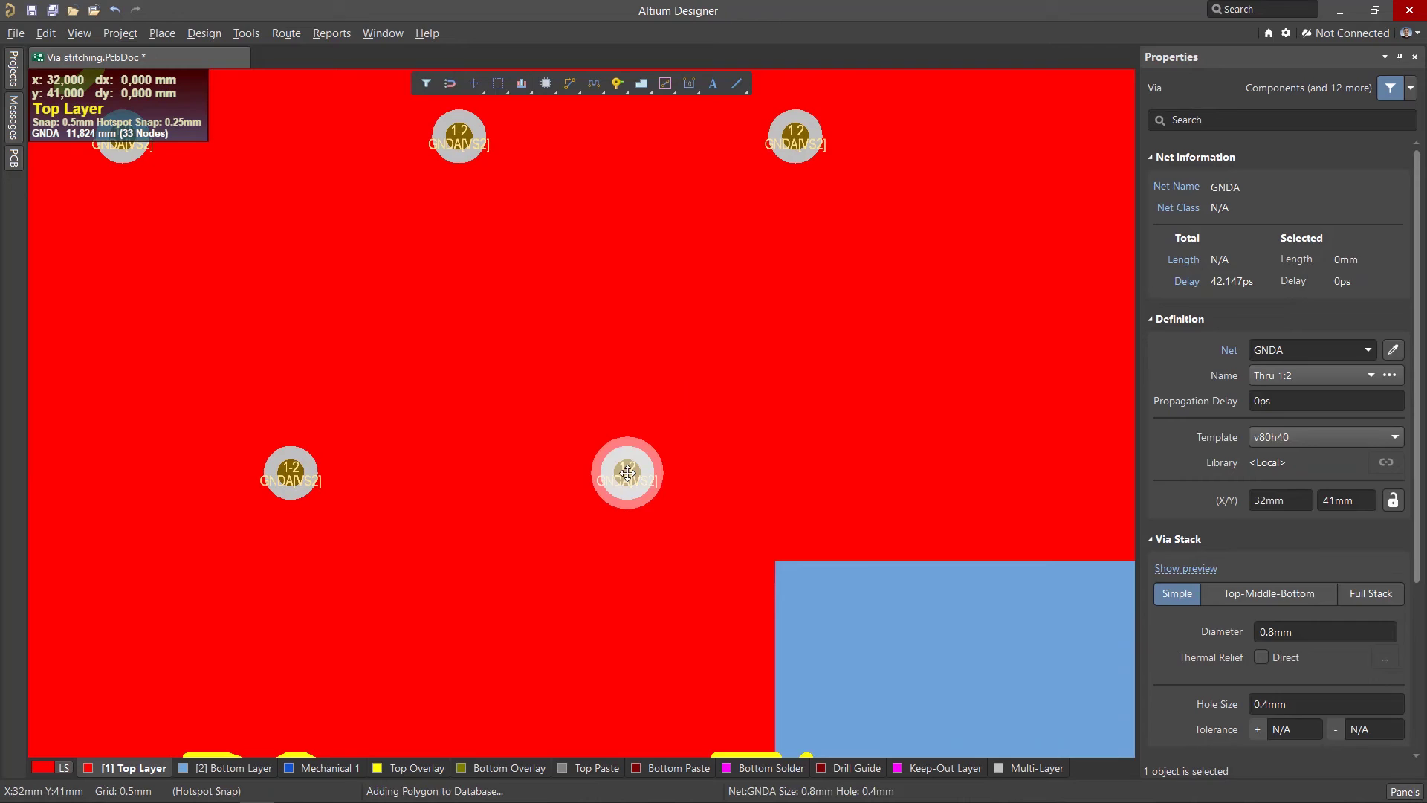
key(Delete)
Step: Regenerate the polygon's via stitching on a 3mm grid with staggered rows turned off
ctrl+scroll(628, 473, down, 3)
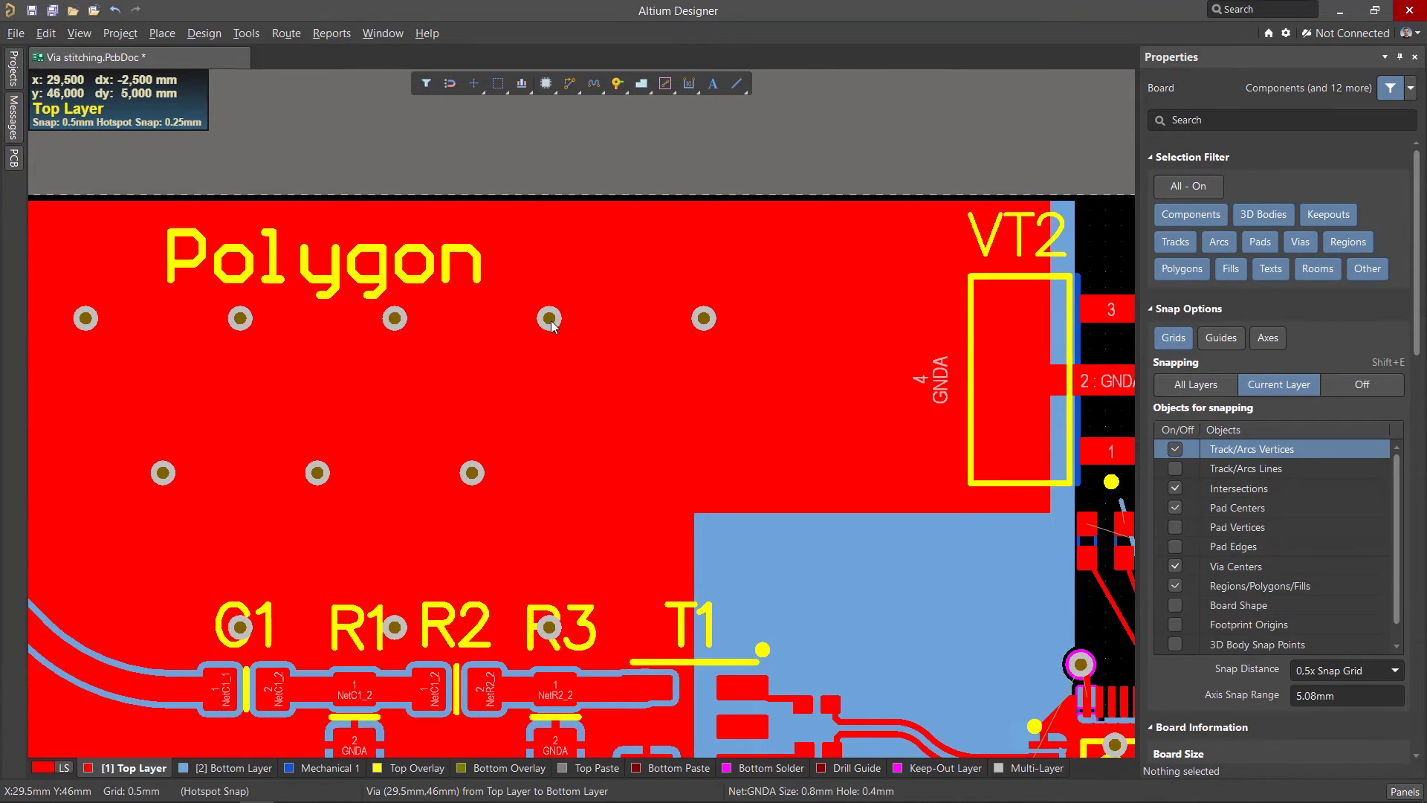
click(551, 321)
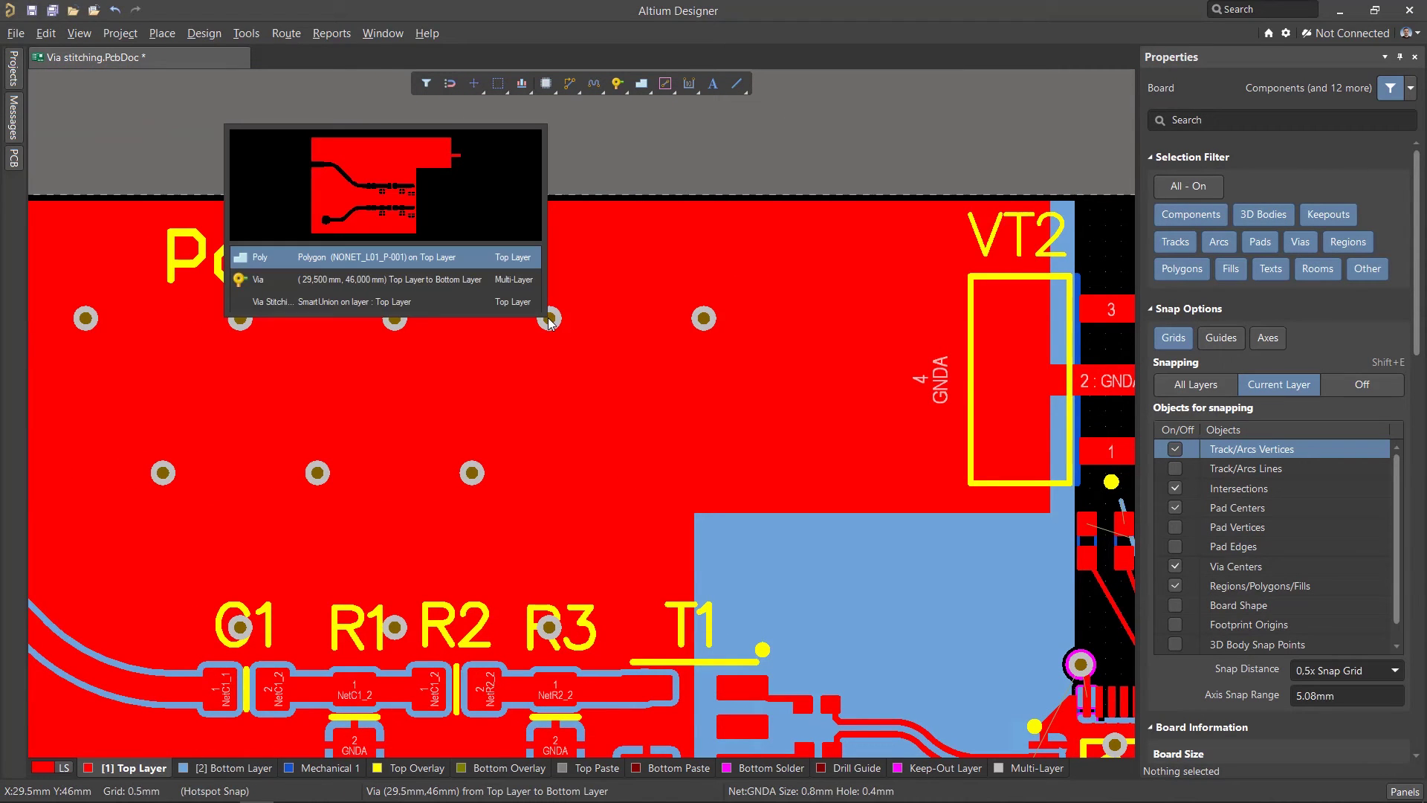
click(288, 302)
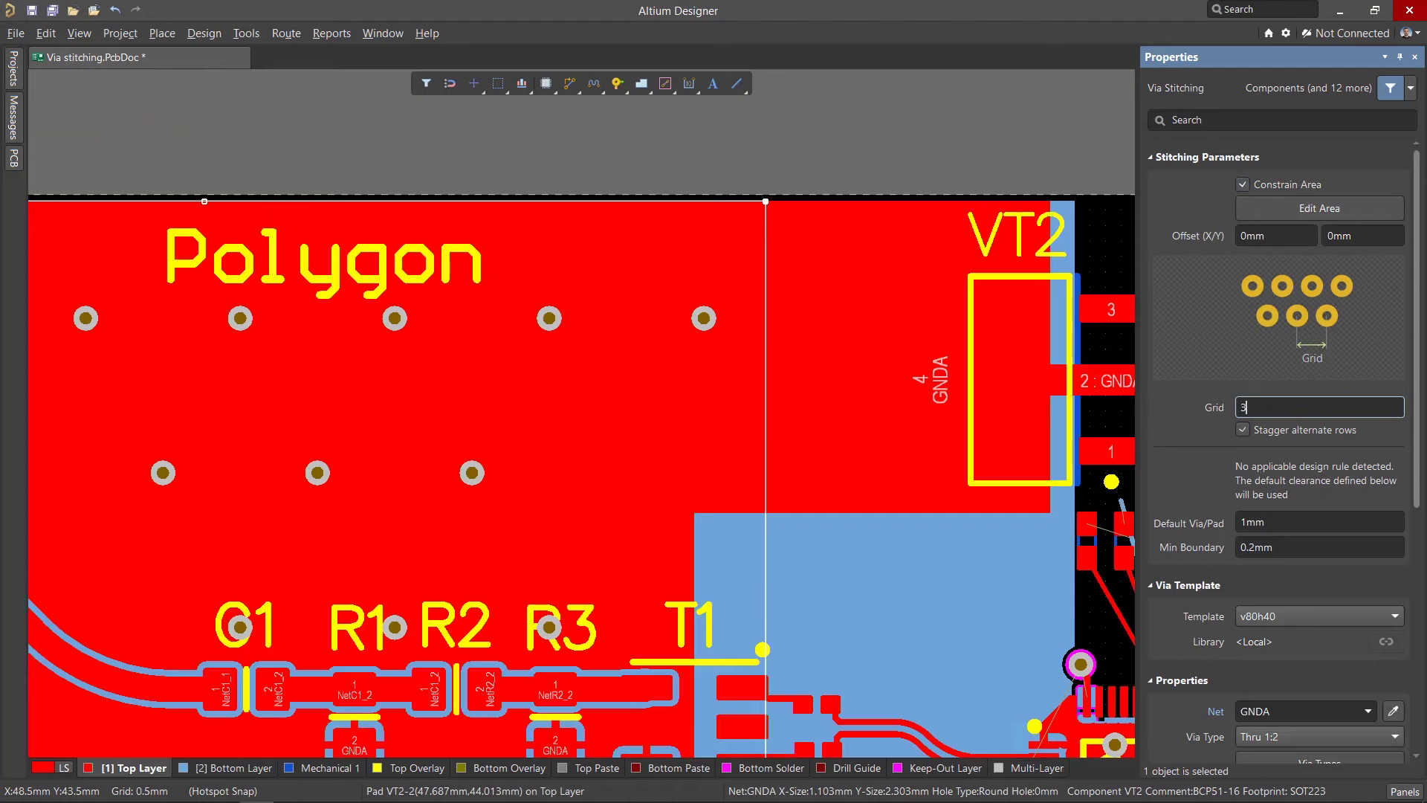
key(Return)
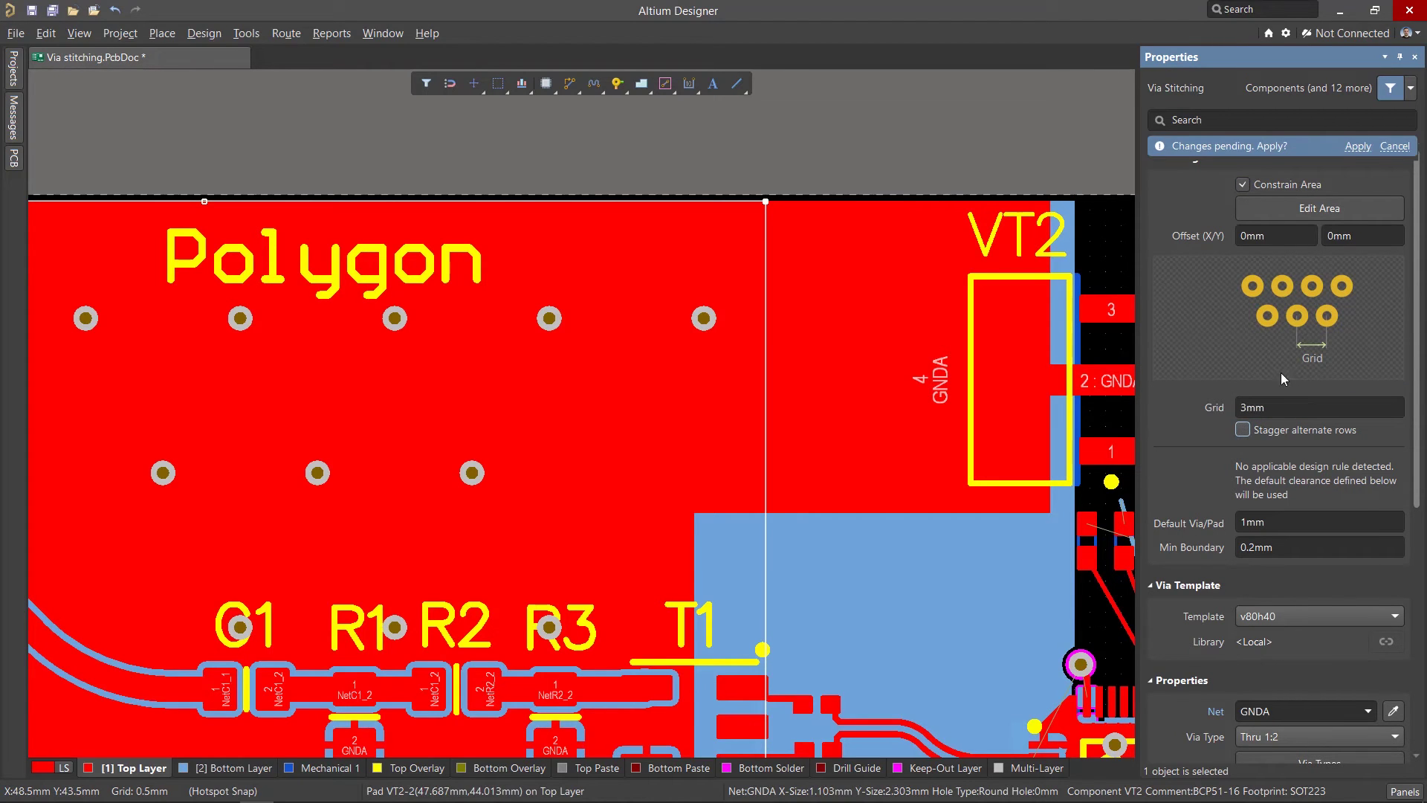
click(1350, 147)
click(828, 446)
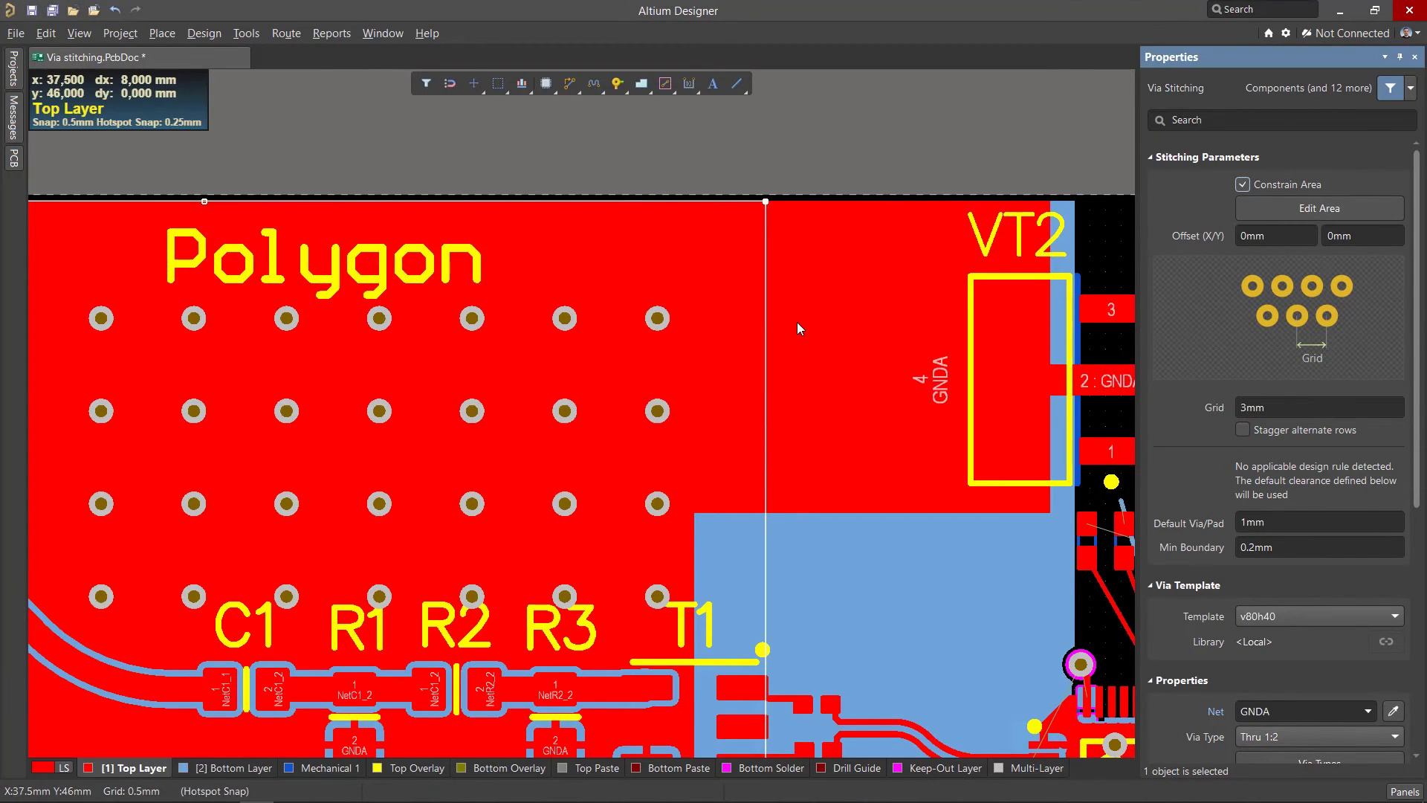
ctrl+scroll(797, 327, down, 2)
Step: Start Add Stitching to Net with a 1mm grid and Constrain Area enabled
click(818, 239)
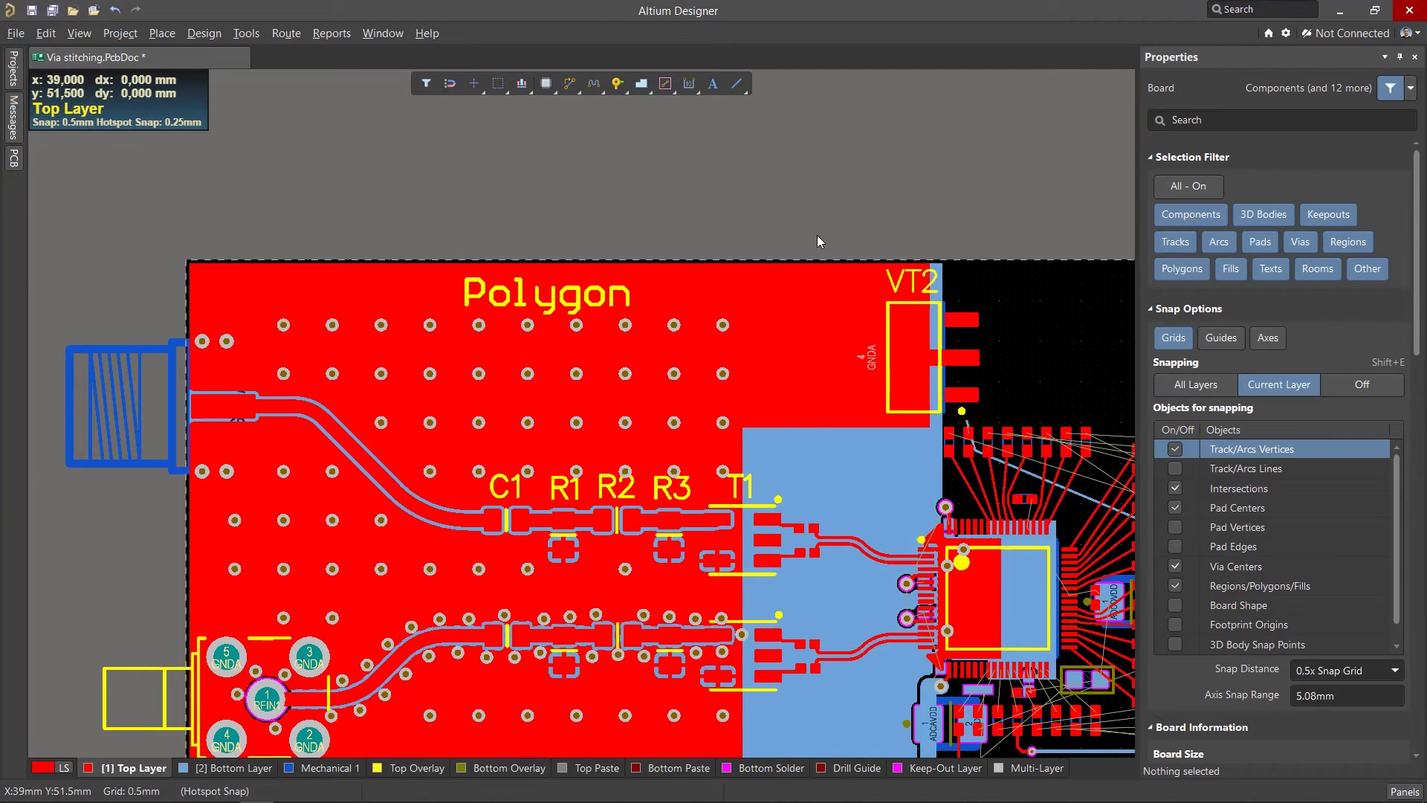
click(246, 32)
mouse_move(394, 446)
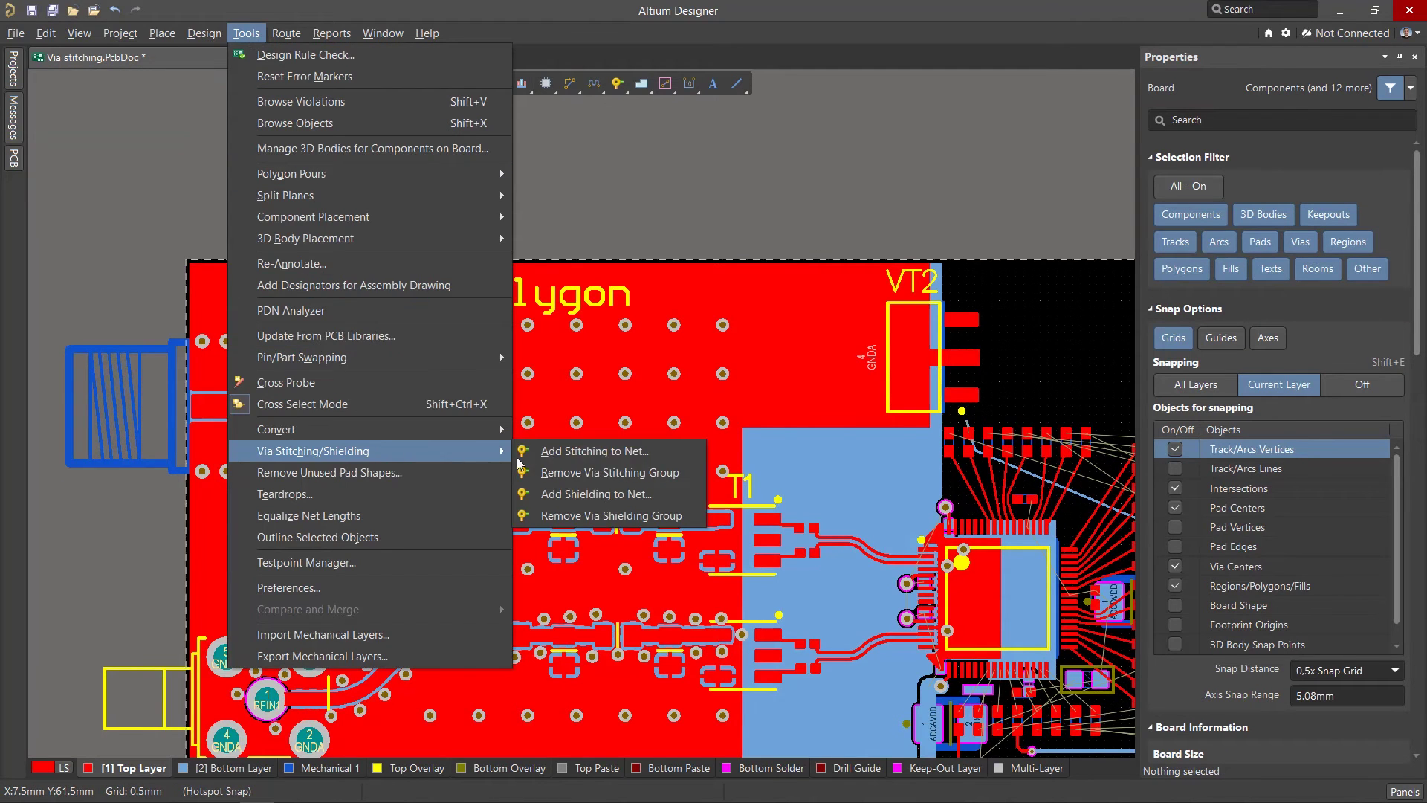
click(568, 456)
double_click(506, 419)
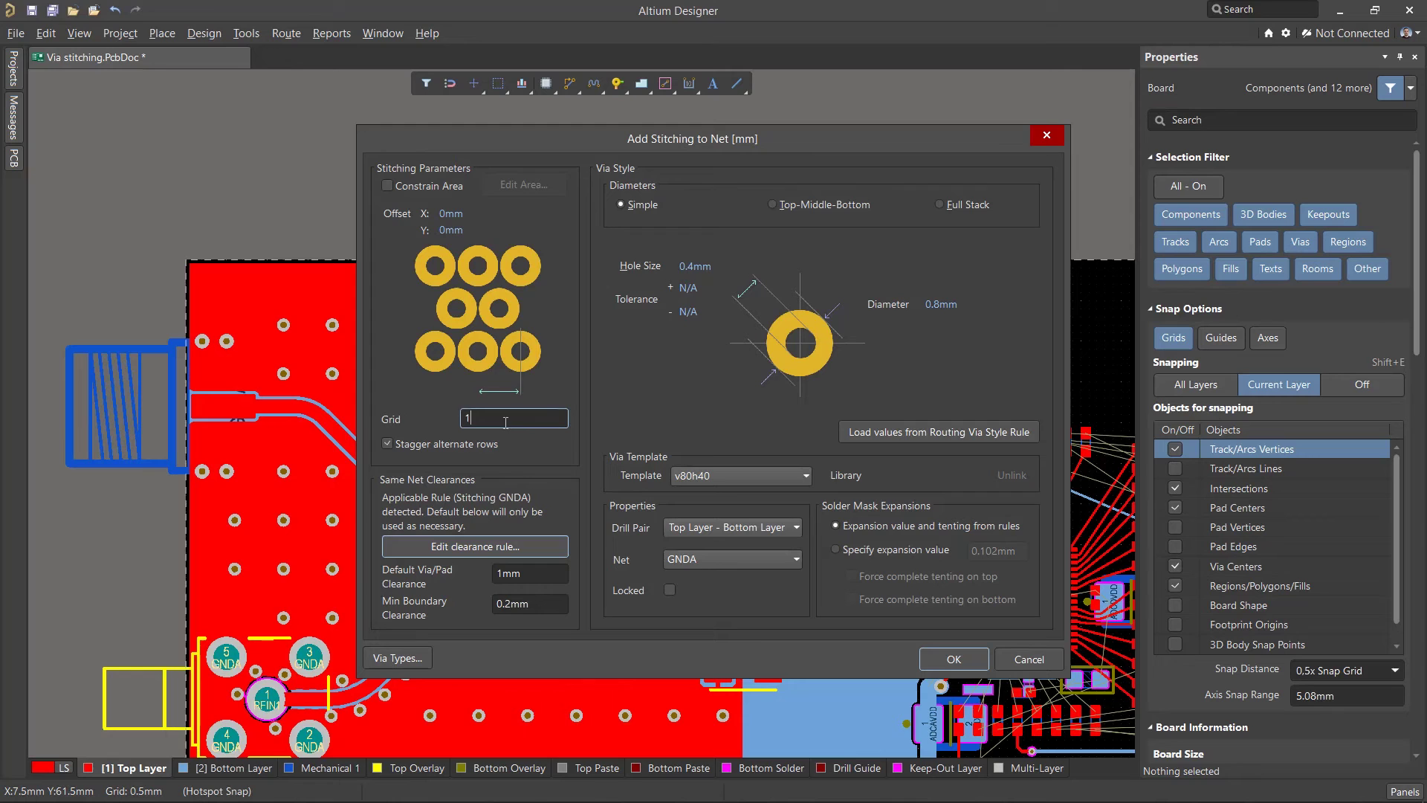
text(1)
click(385, 185)
key(Return)
Step: Outline the small area beside VT2, filling it with 63 GNDA stitching vias
click(748, 260)
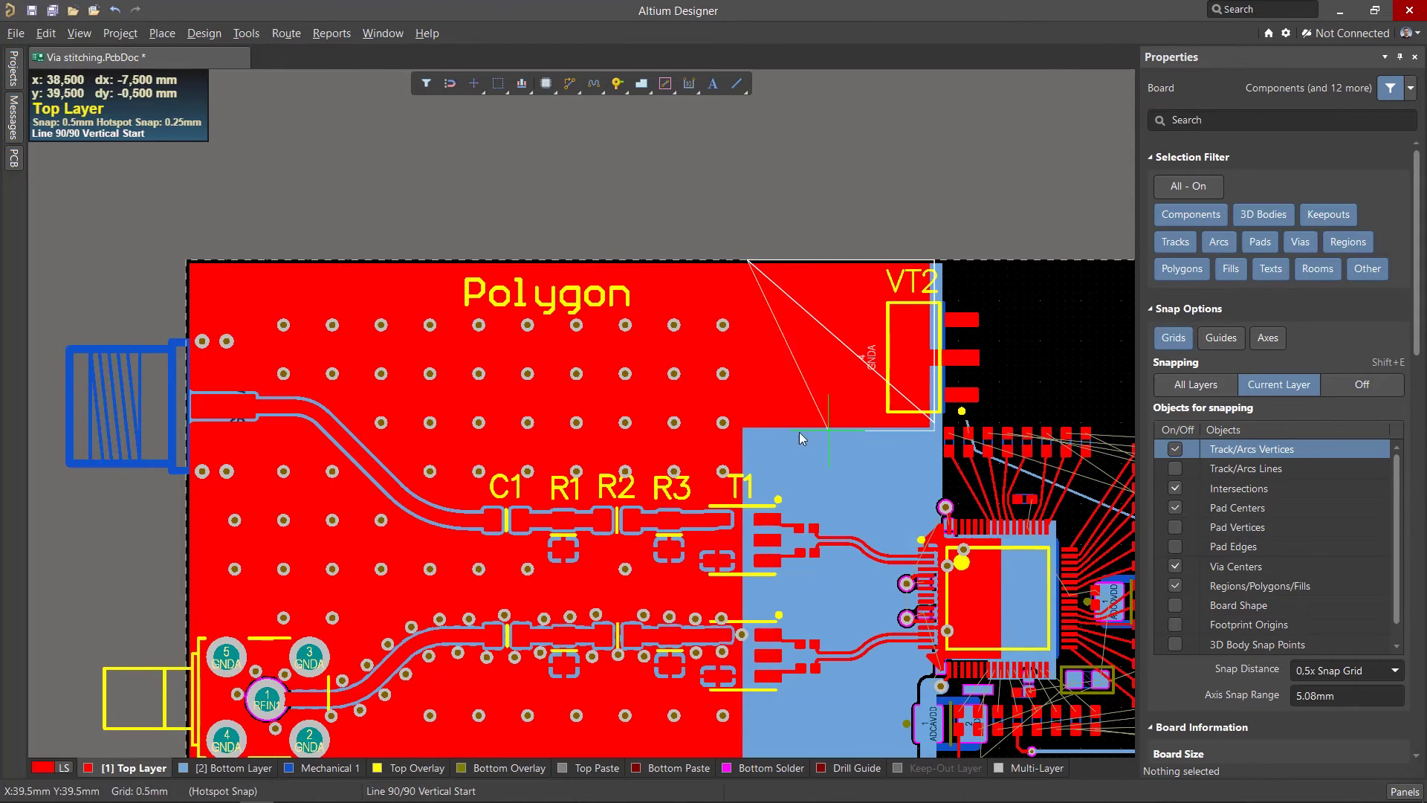
right_click(767, 418)
key(Return)
click(727, 443)
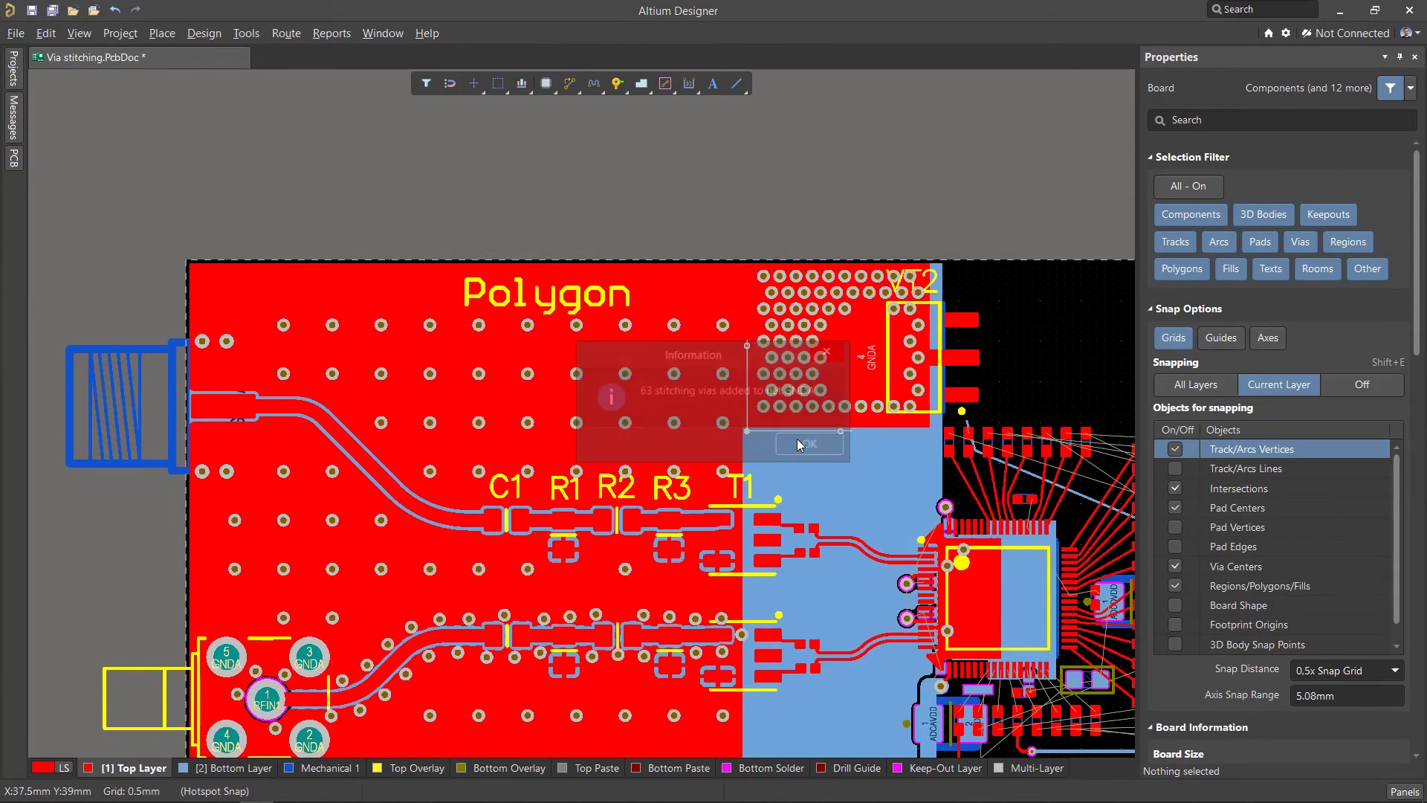
click(810, 468)
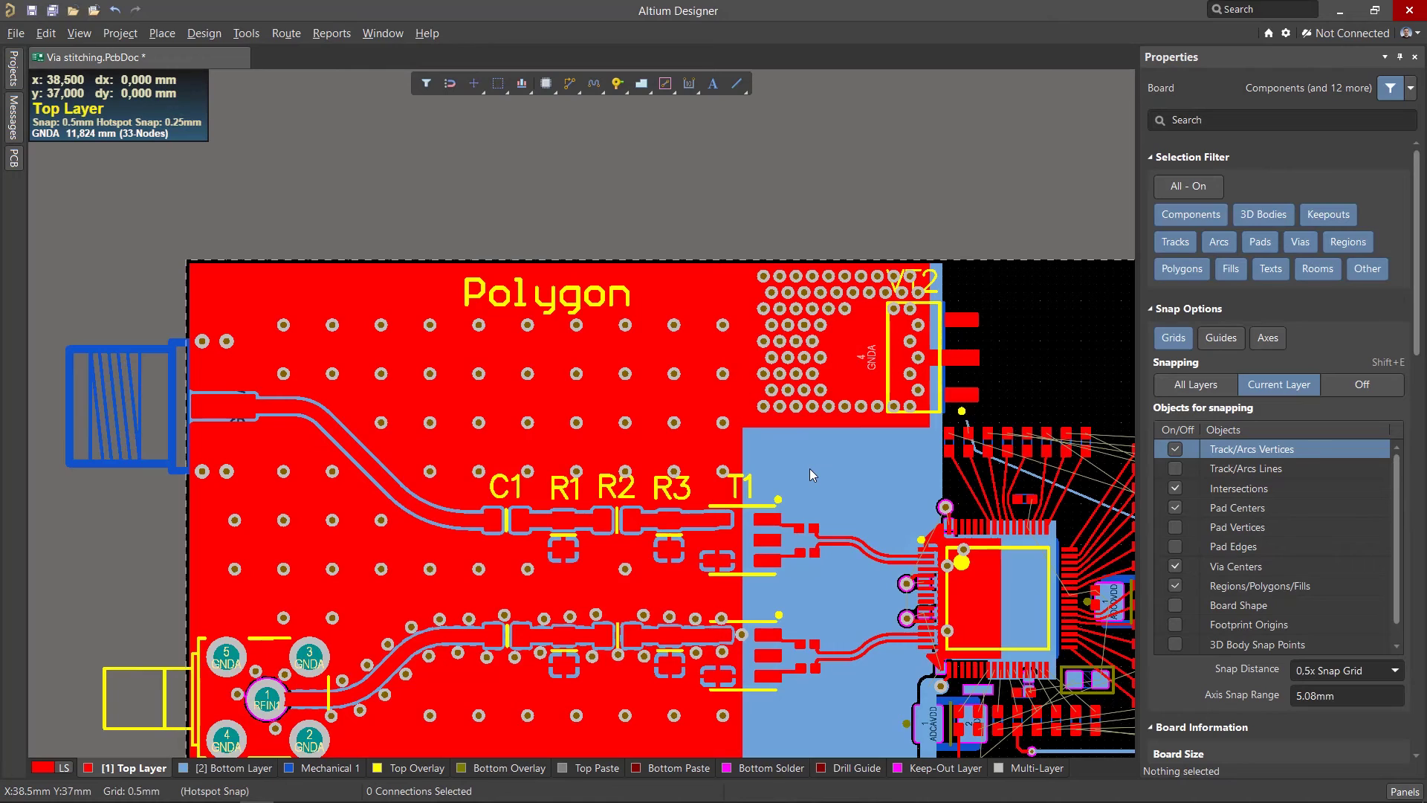
ctrl+scroll(810, 469, down, 4)
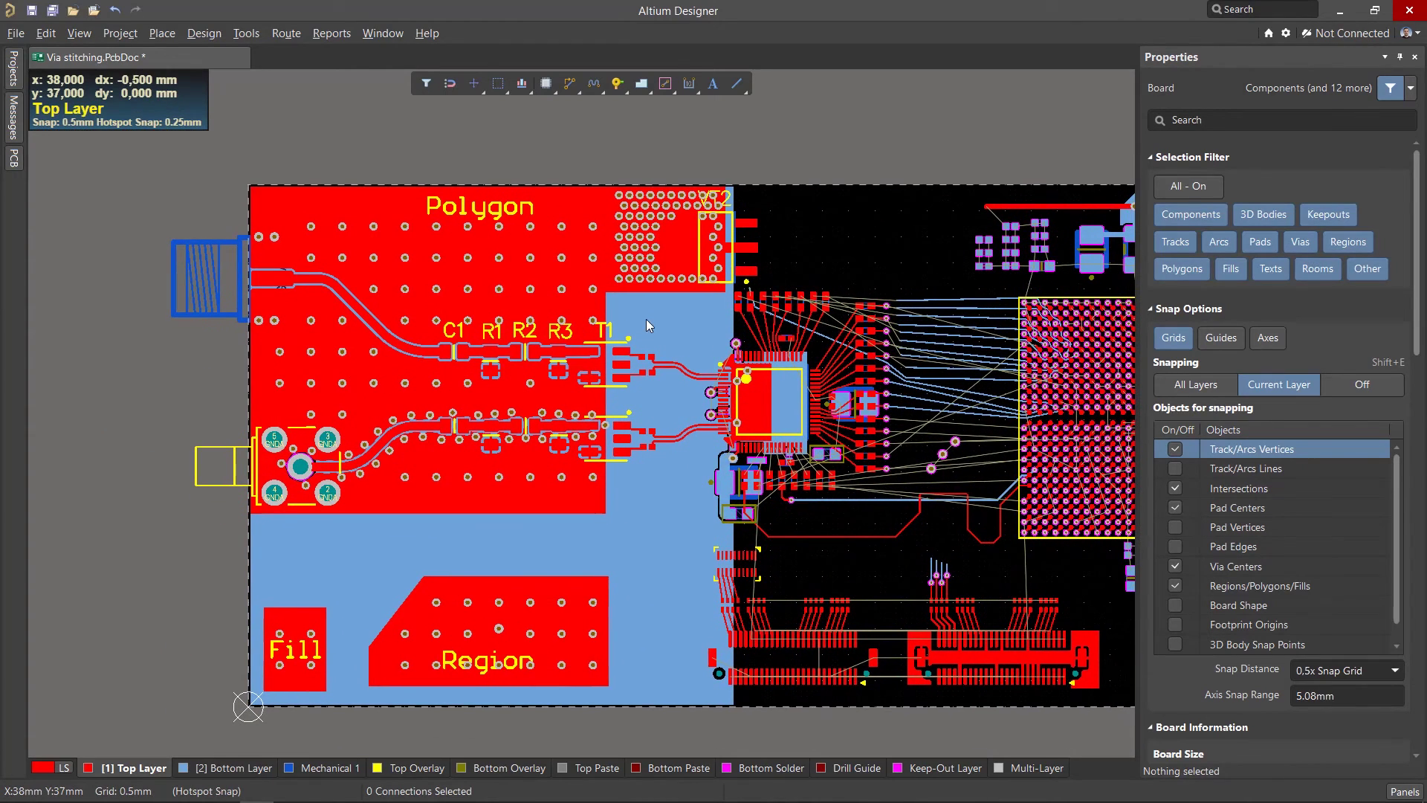
click(15, 162)
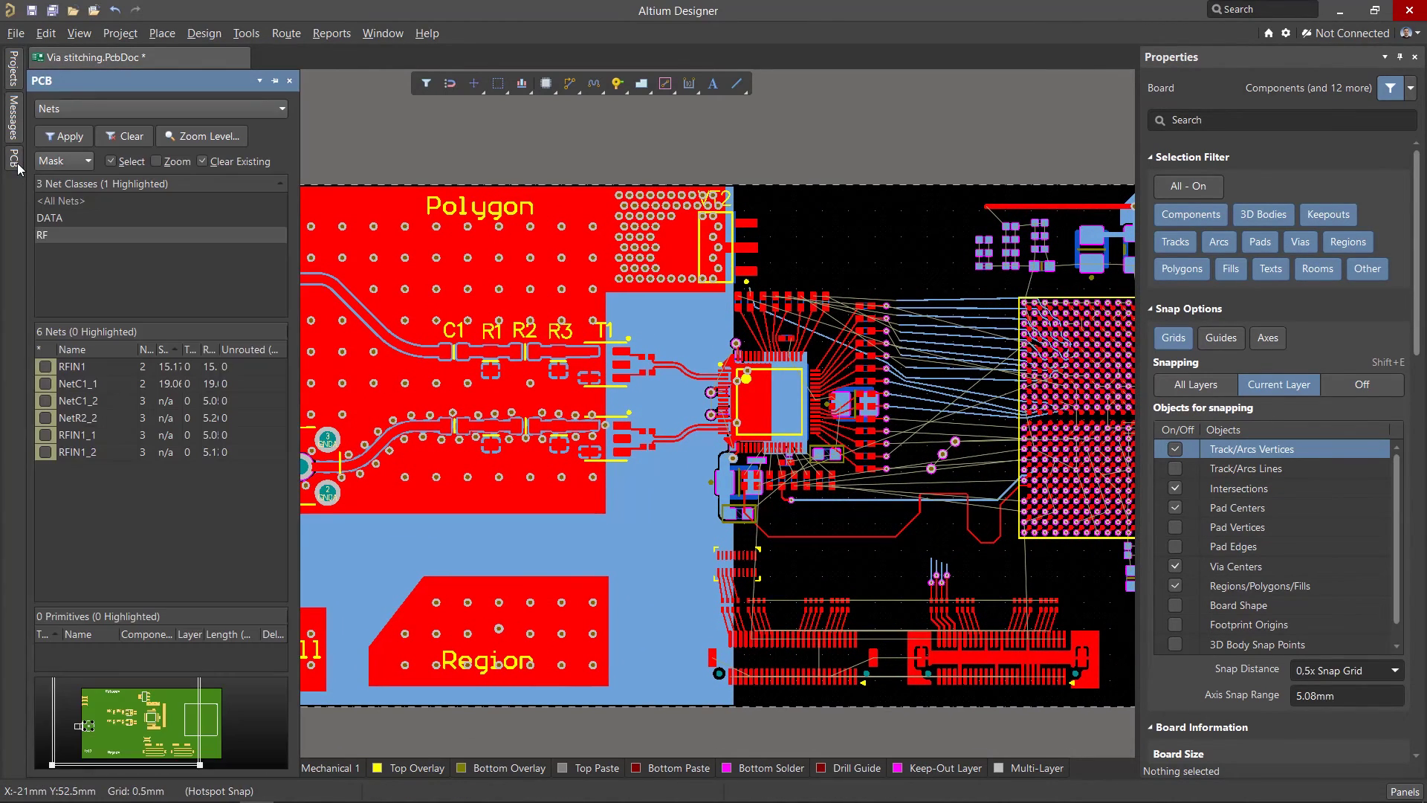
click(94, 112)
click(81, 289)
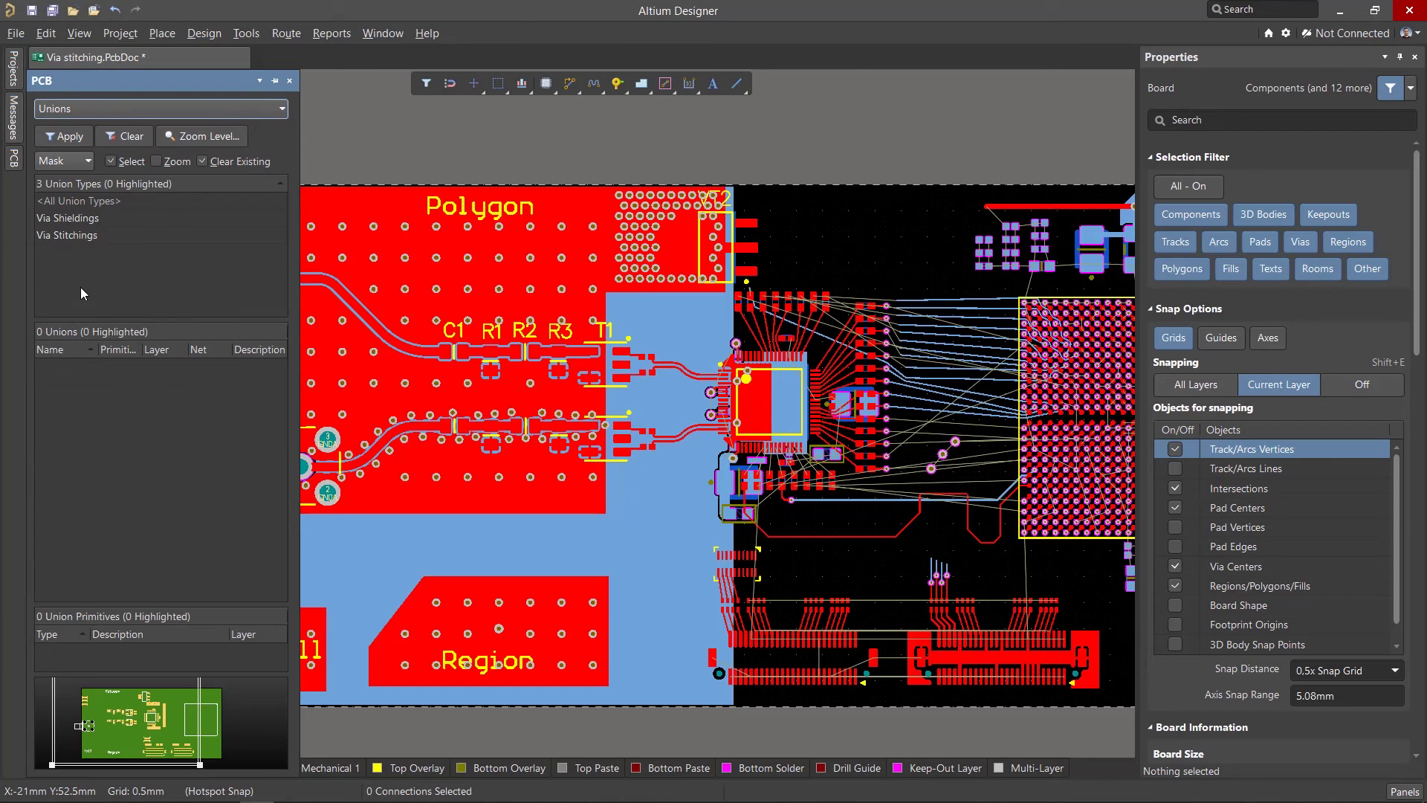
click(59, 217)
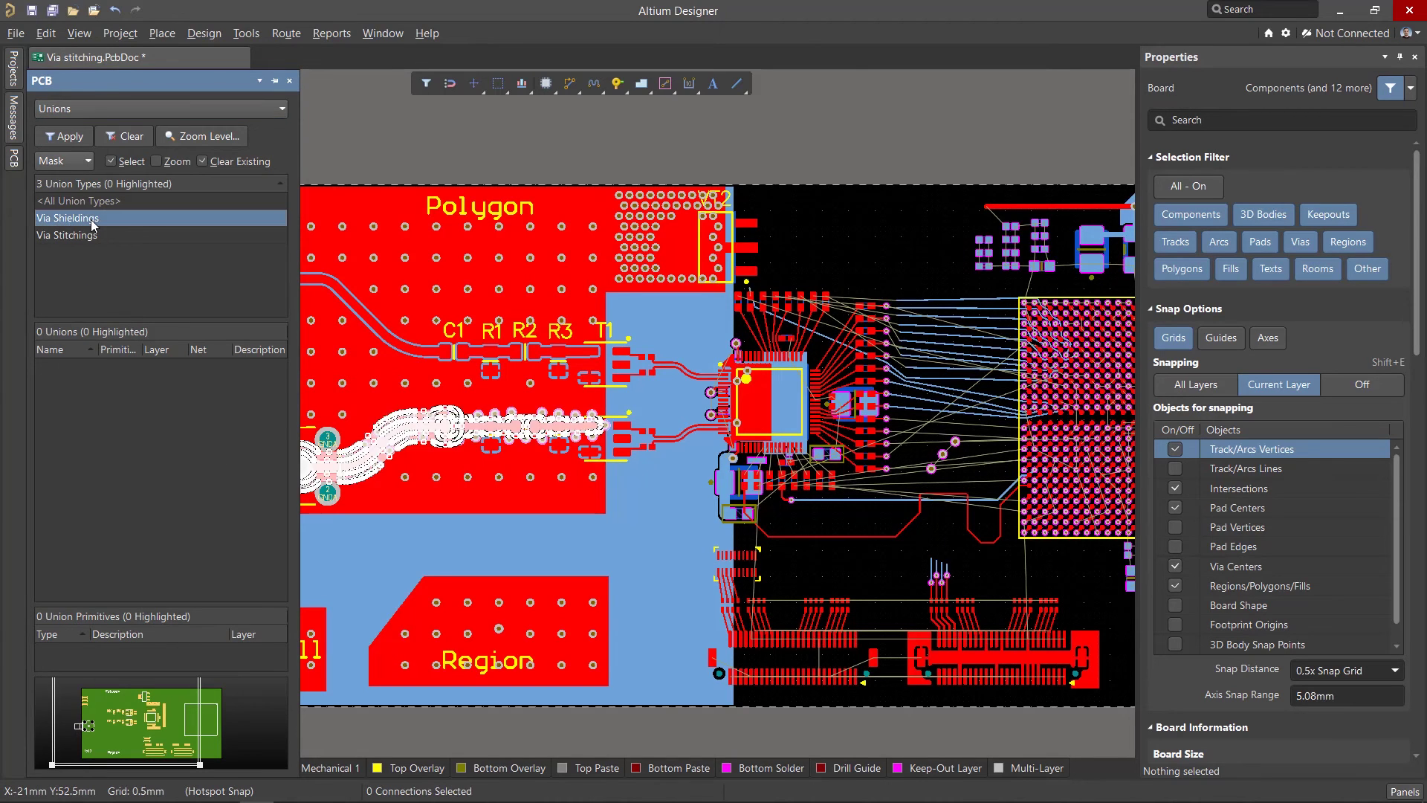
click(73, 368)
click(69, 382)
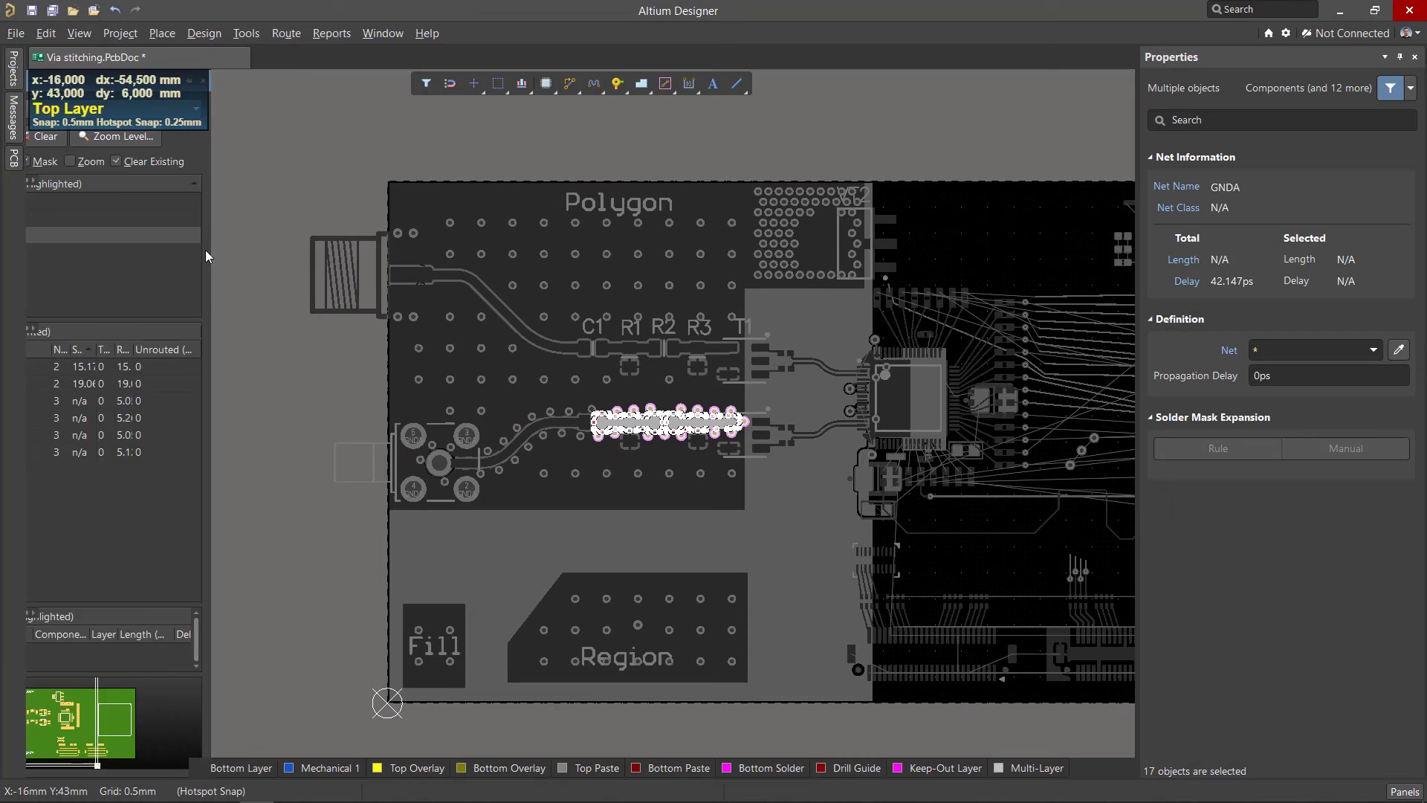
click(88, 235)
click(77, 364)
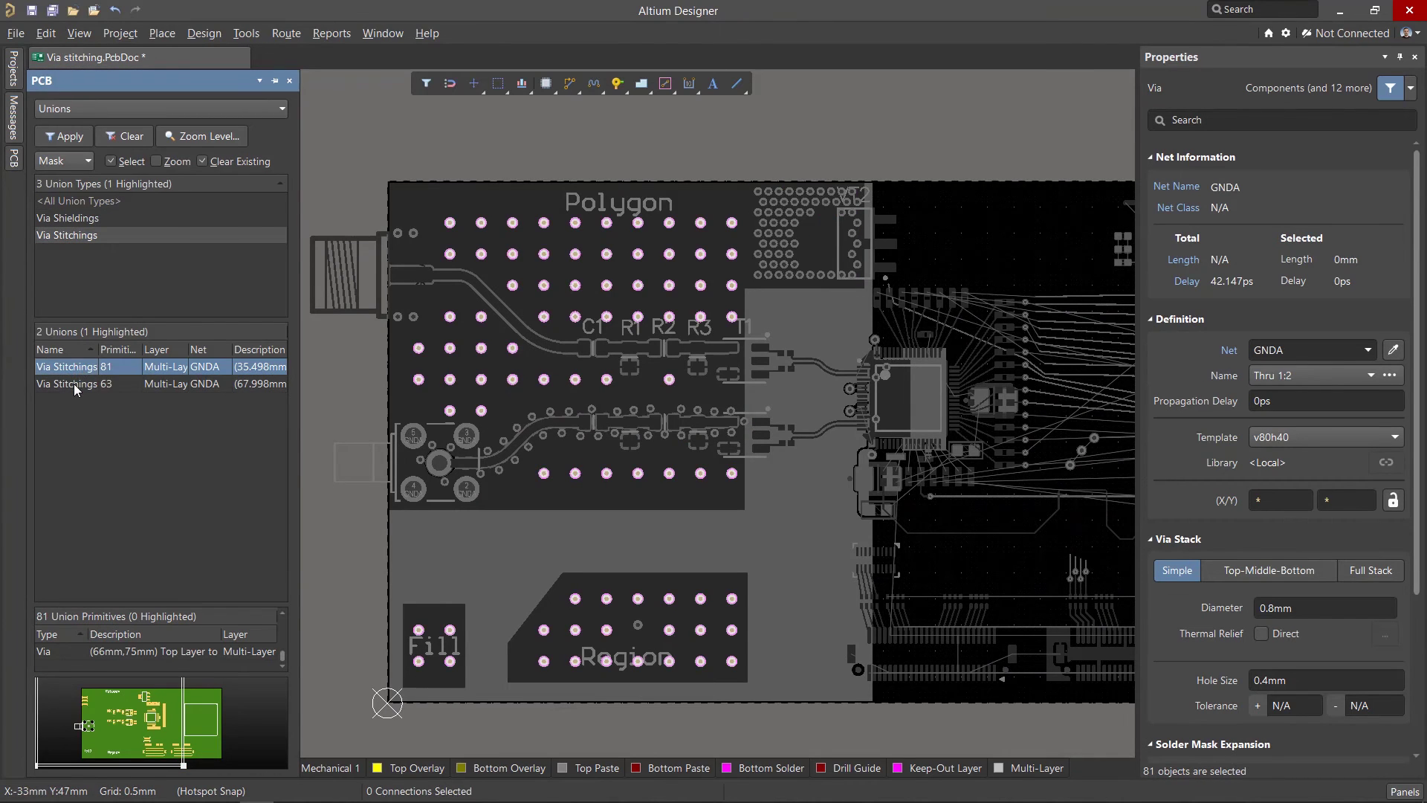
click(74, 383)
click(125, 136)
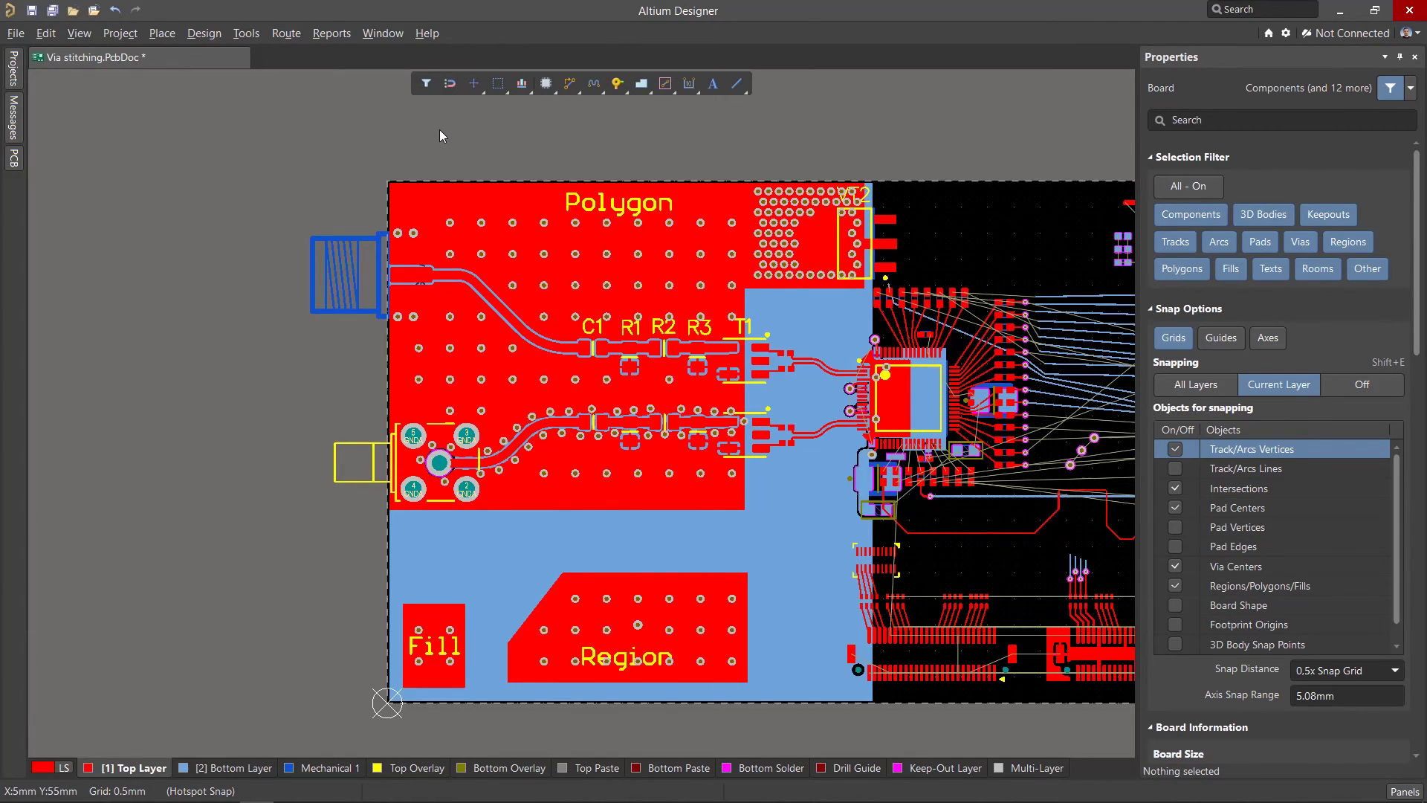
Step: Remove the polygon's GNDA stitching group by picking one of its vias
click(247, 34)
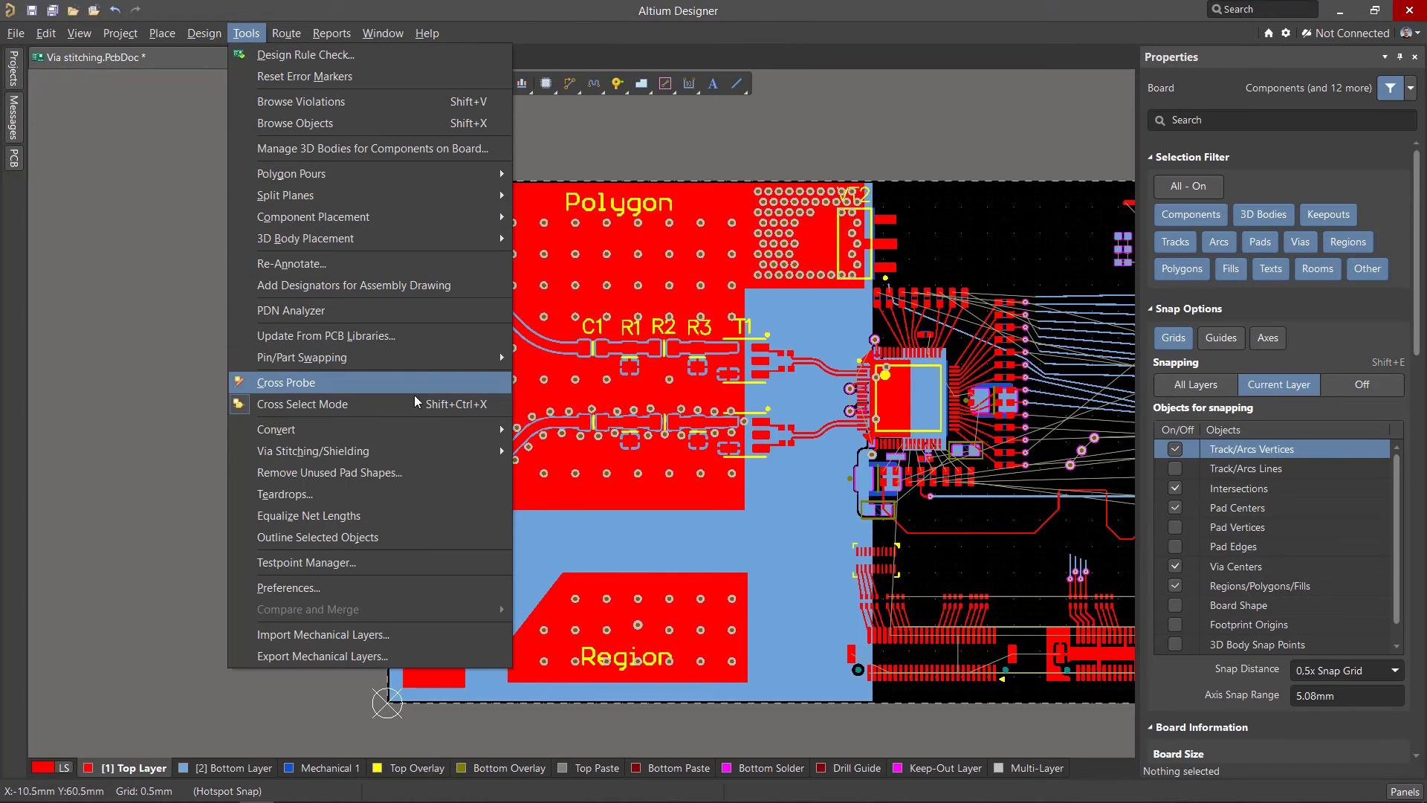
mouse_move(456, 451)
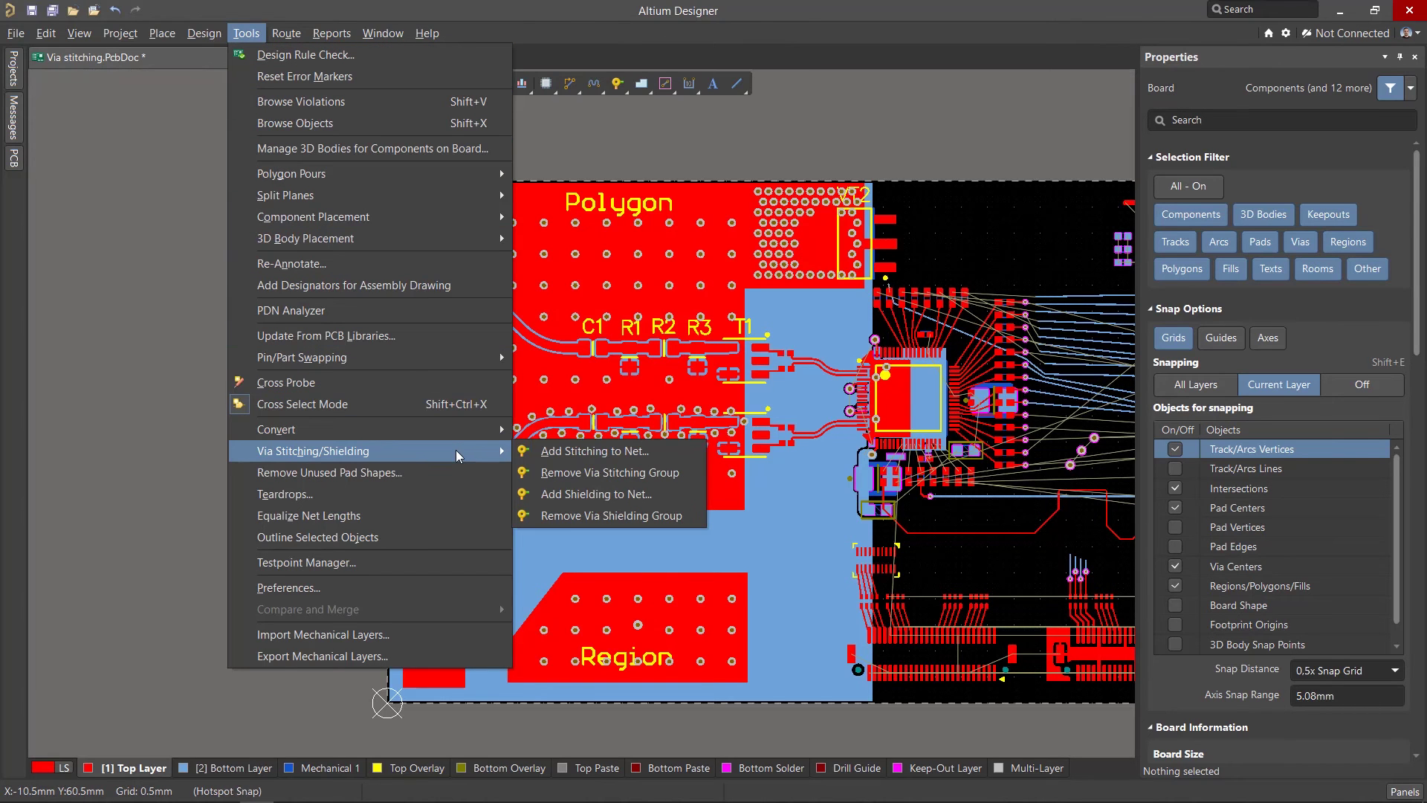
click(638, 473)
ctrl+scroll(727, 312, up, 5)
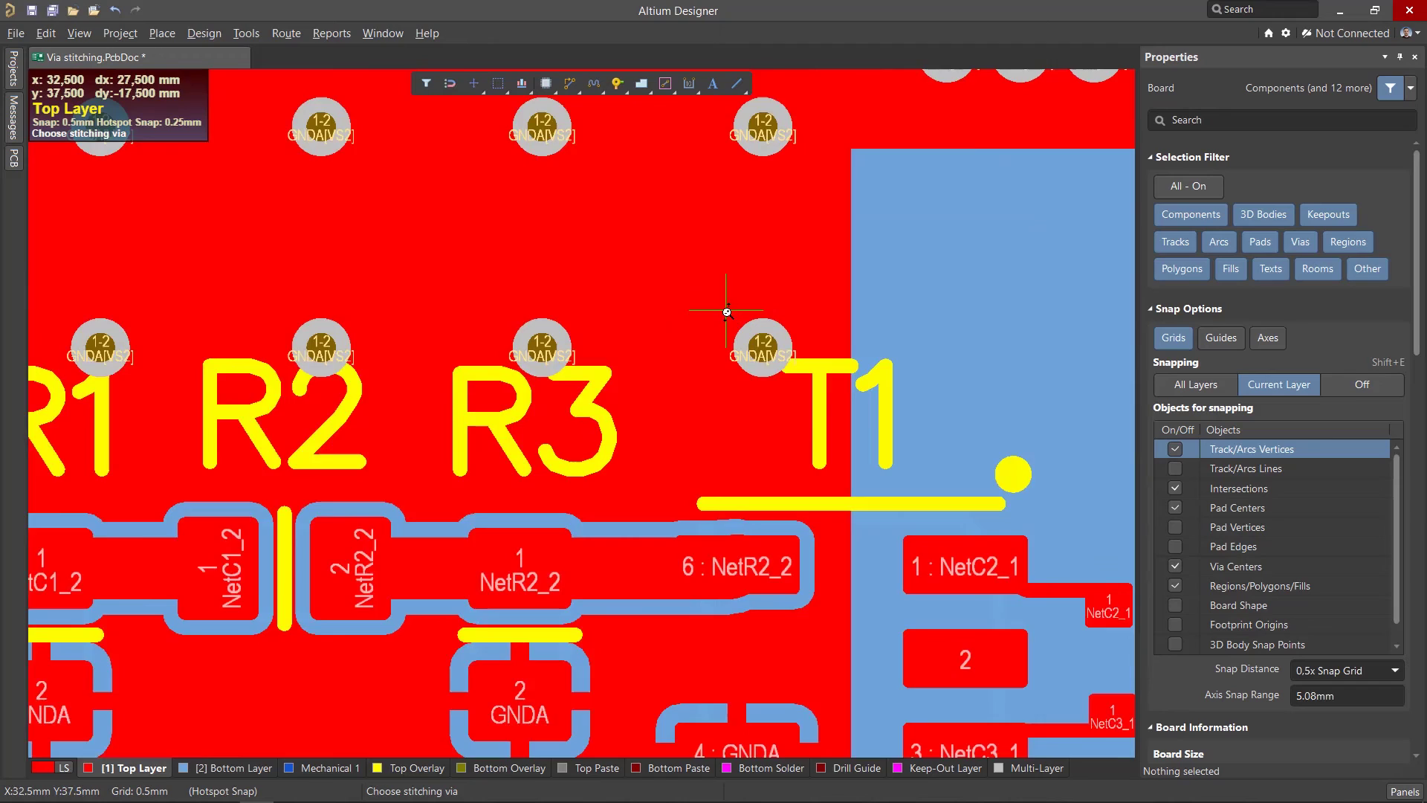
ctrl+scroll(769, 363, up, 1)
click(773, 358)
ctrl+scroll(727, 310, down, 6)
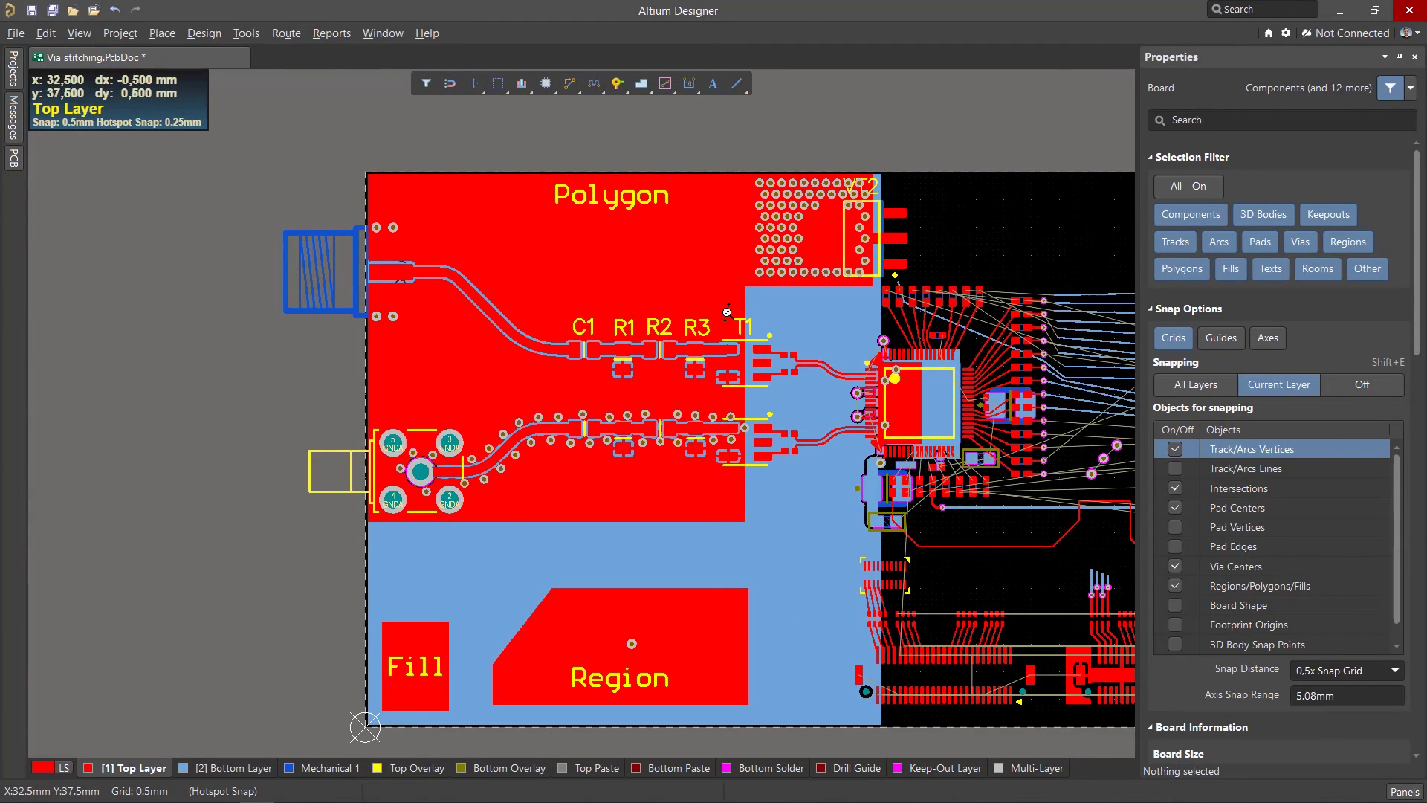
click(253, 35)
Step: Remove the RFIN1 track's shielding via group by picking one of its vias near the connector
mouse_move(447, 451)
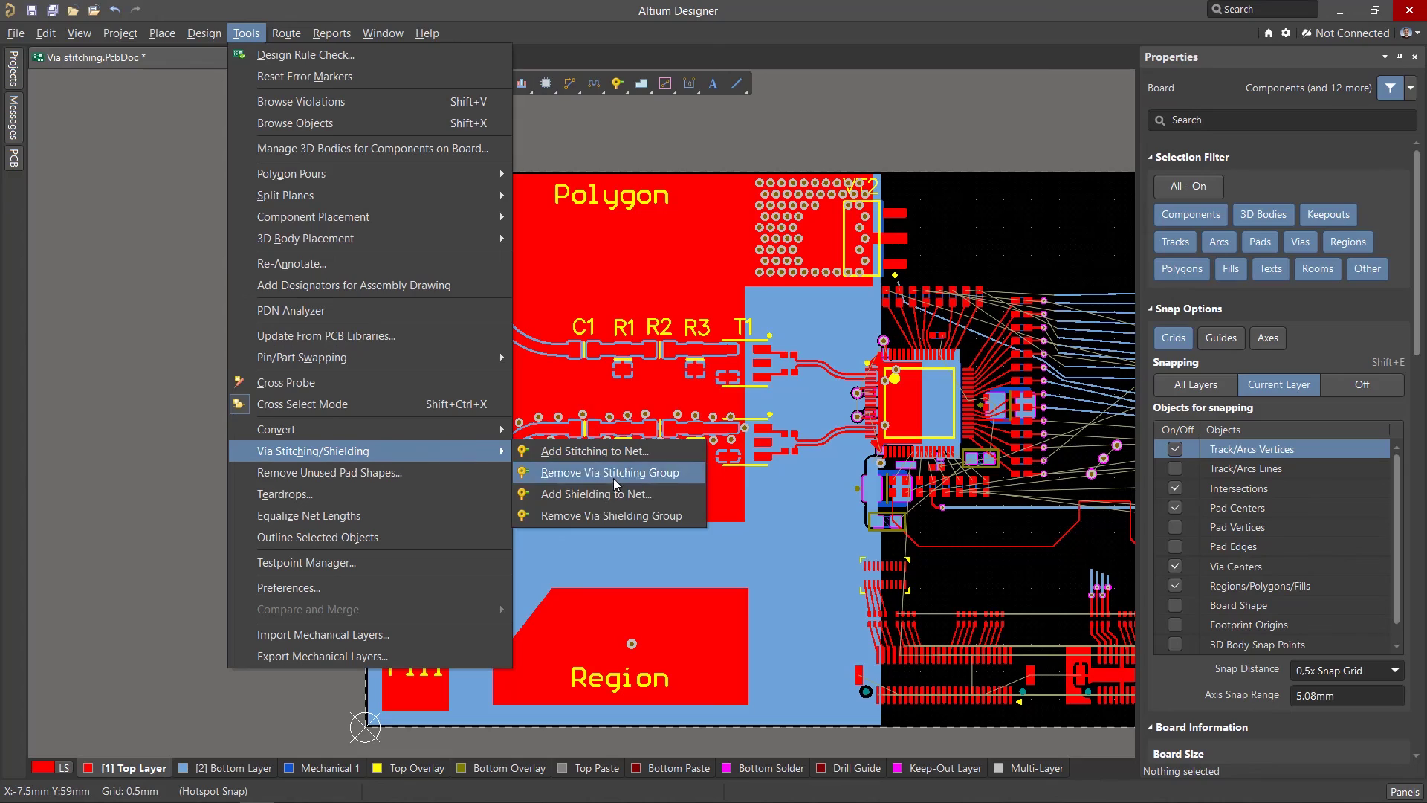
click(636, 516)
ctrl+scroll(568, 513, up, 6)
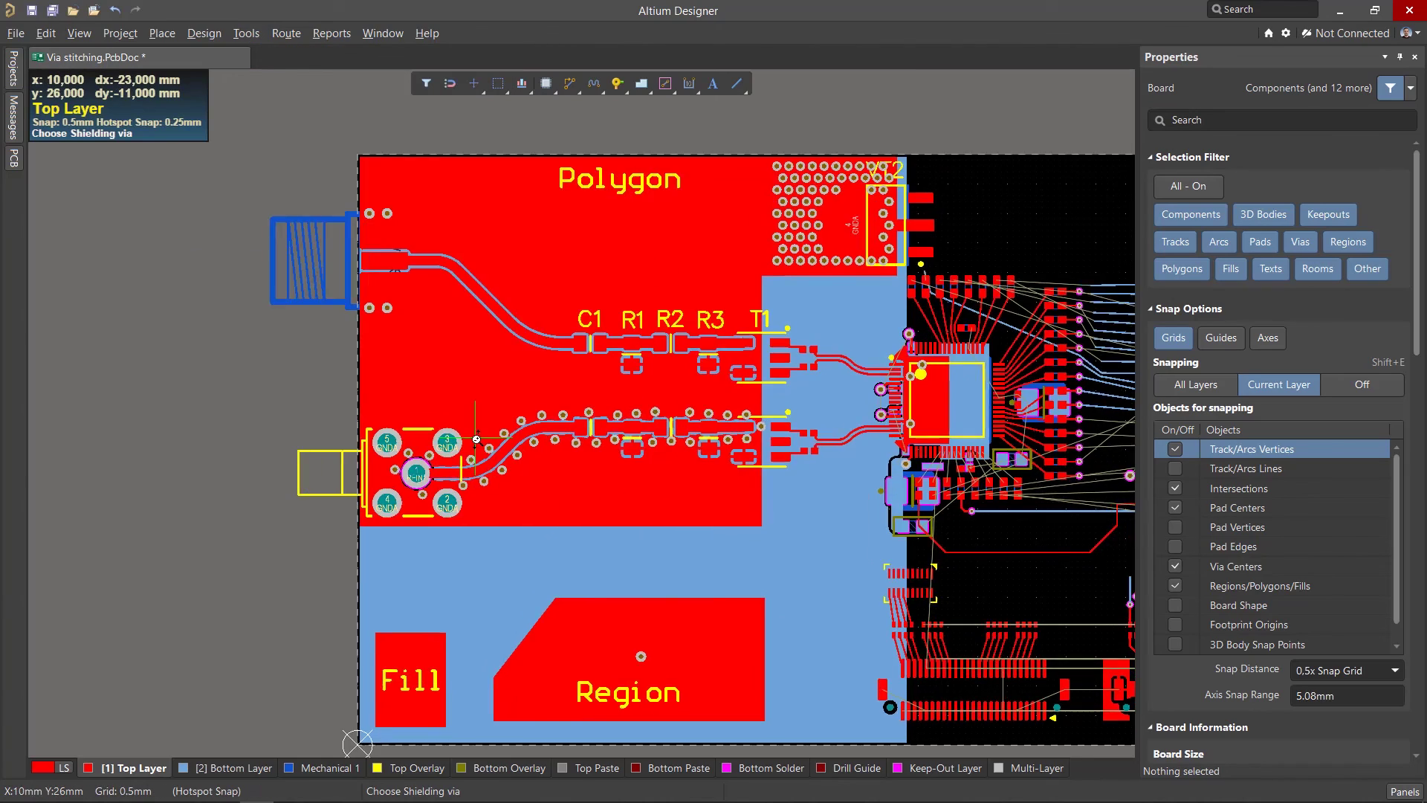
click(569, 513)
ctrl+scroll(566, 510, down, 6)
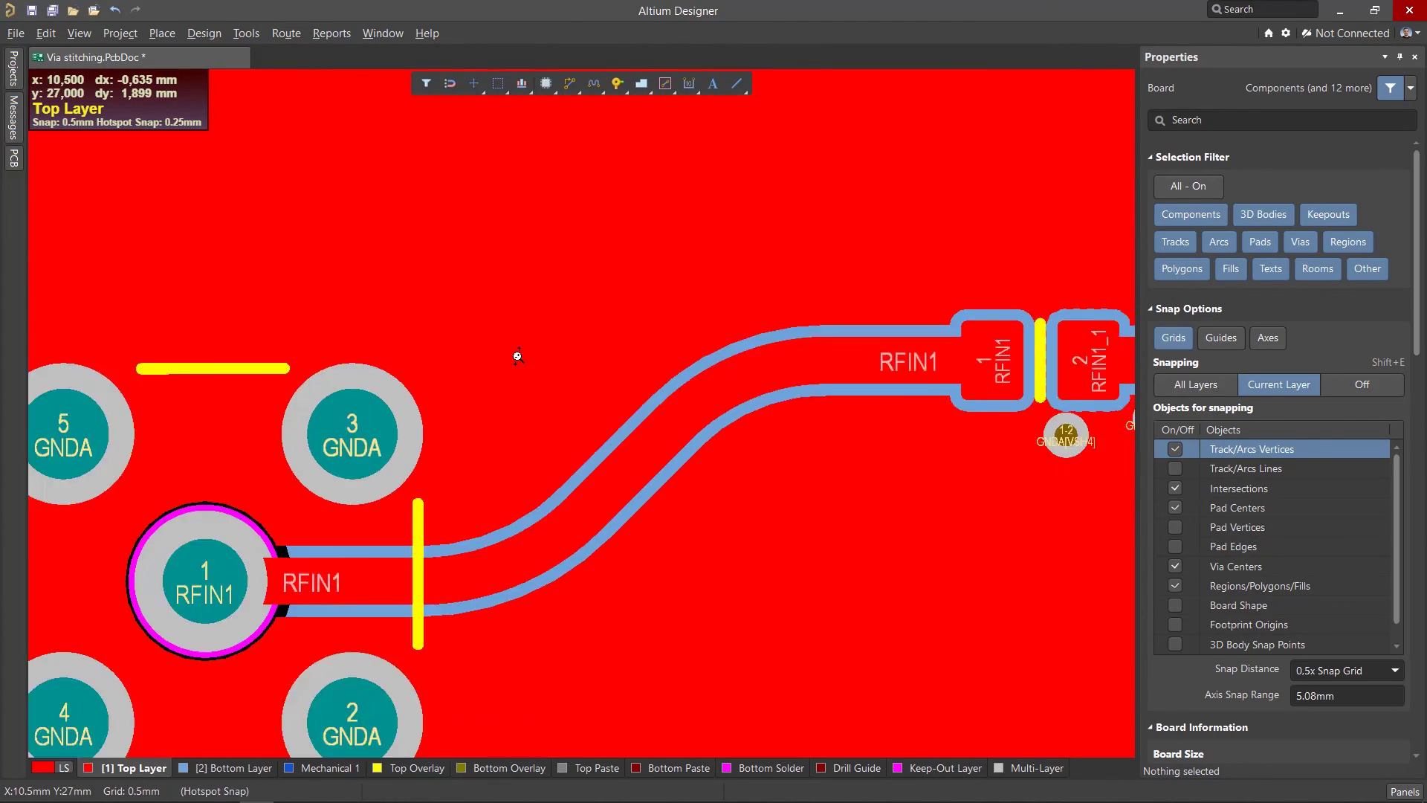
right_drag(822, 242, 567, 305)
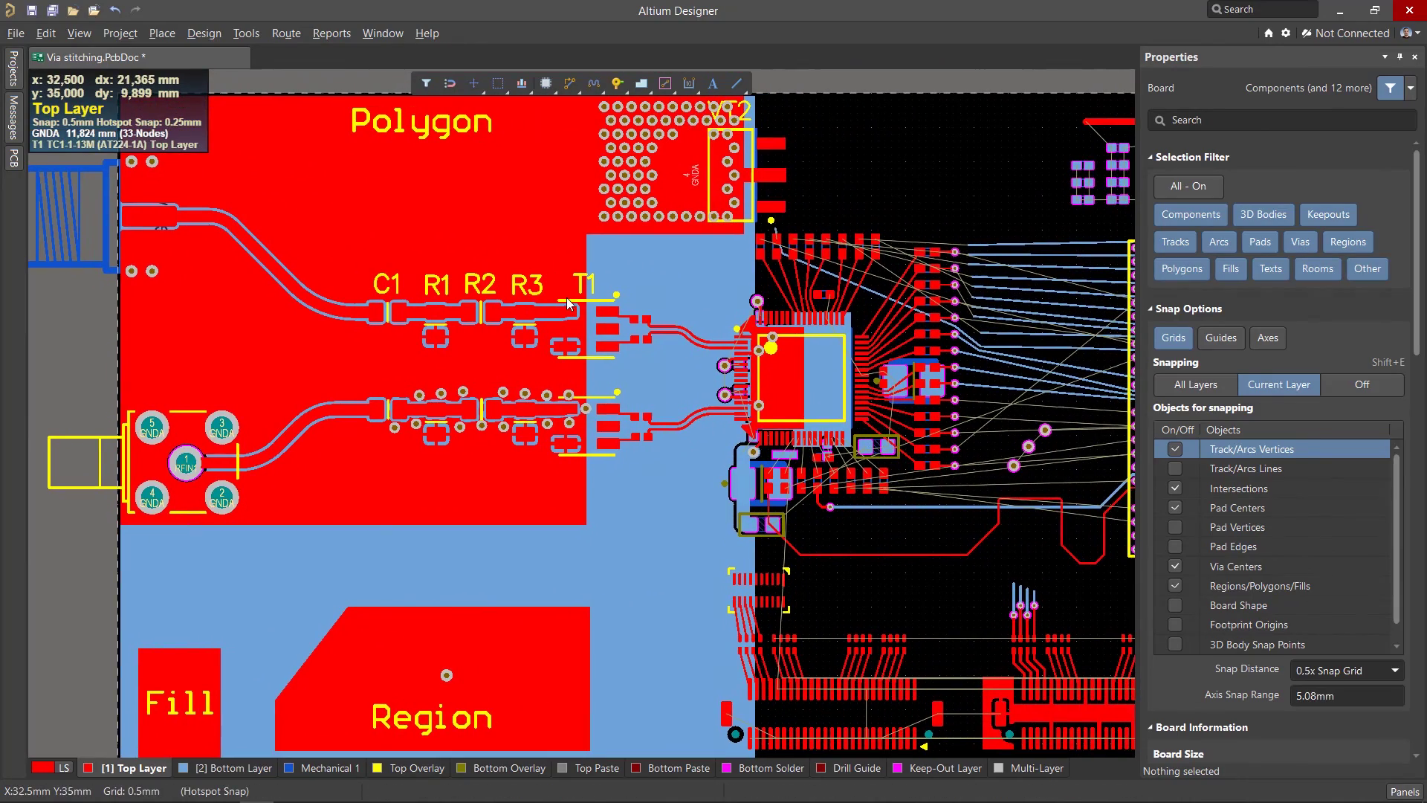